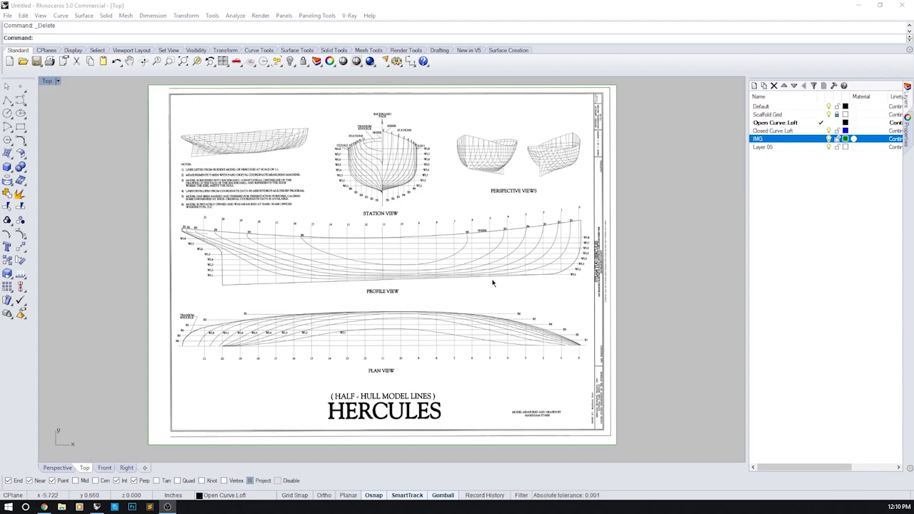
Hide the IMG layer, then show all four viewports with the Top view zoomed to the scaffold grid's extents.
{"action": "left_click", "coordinate": [828, 139]}
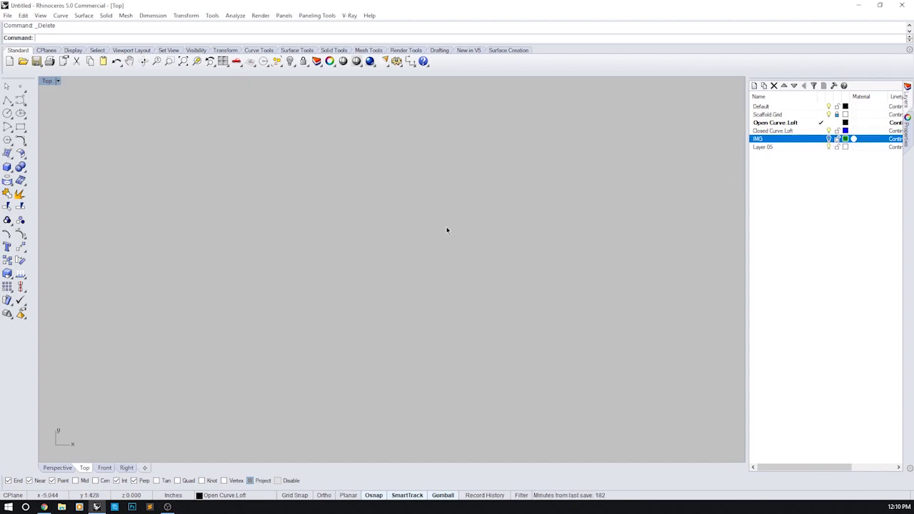
{"action": "left_click", "coordinate": [223, 62]}
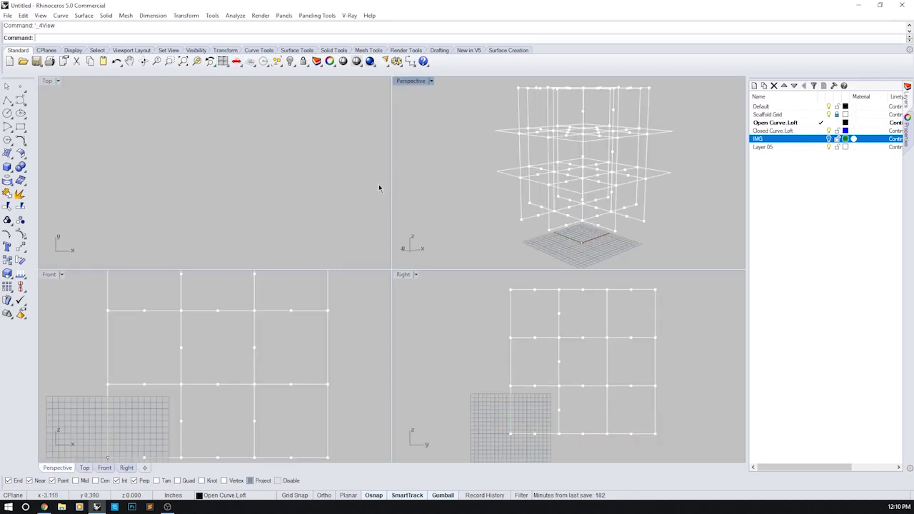
{"action": "left_click", "coordinate": [231, 204]}
{"action": "type", "text": "z"}
{"action": "key", "text": "Return"}
{"action": "type", "text": "e"}
{"action": "key", "text": "Return"}
Zoom the Front and Right views to the extents of the scaffold grid.
{"action": "right_click_drag", "start_coordinate": [223, 314], "coordinate": [221, 322]}
{"action": "type", "text": "z"}
{"action": "key", "text": "Return"}
{"action": "type", "text": "elected Target 1To1 ): E"}
{"action": "key", "text": "Return"}
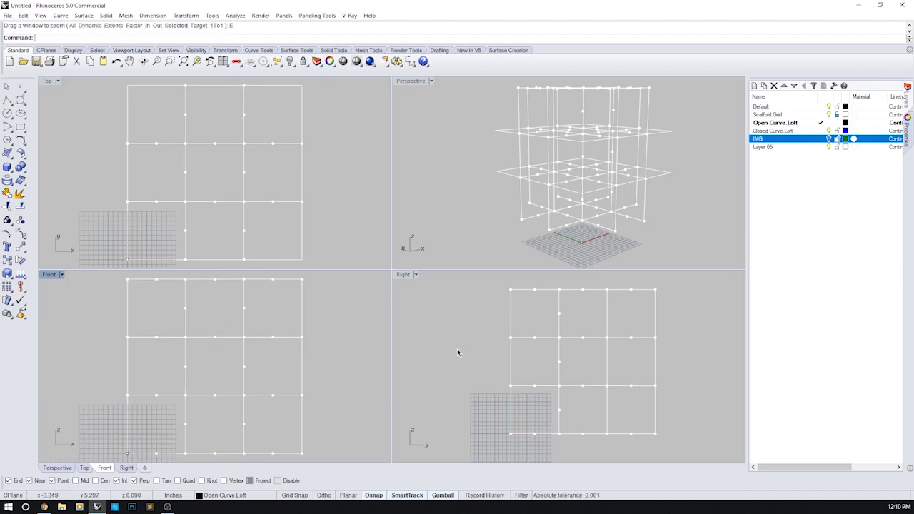
{"action": "left_click", "coordinate": [456, 351]}
{"action": "key", "text": "Return"}
{"action": "type", "text": "e"}
{"action": "key", "text": "Return"}
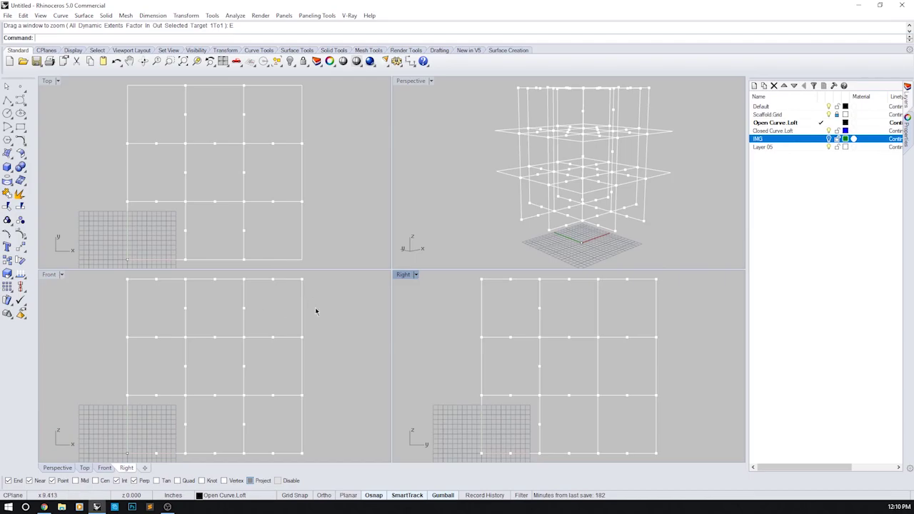
{"action": "right_click_drag", "start_coordinate": [493, 212], "coordinate": [649, 153]}
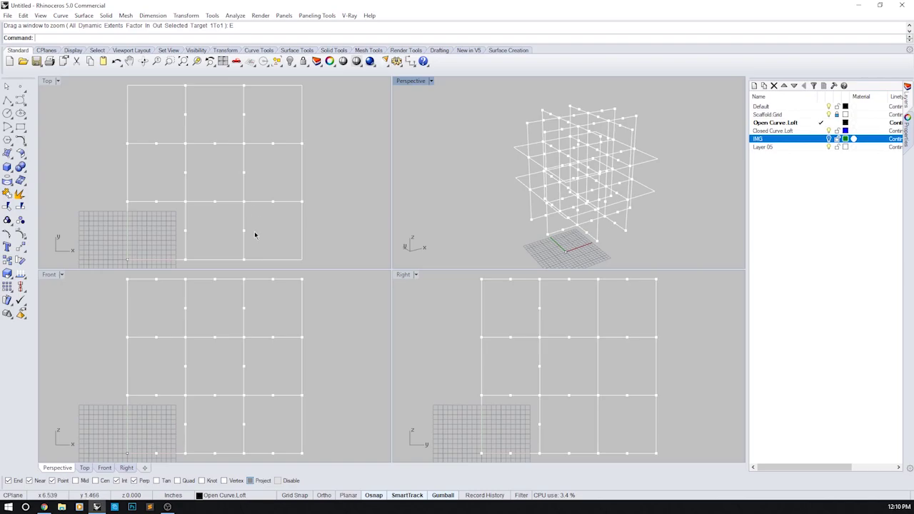
{"action": "left_click", "coordinate": [778, 124]}
{"action": "key", "text": "ctrl"}
{"action": "mouse_move", "coordinate": [224, 349]}
{"action": "right_mouse_down"}
{"action": "mouse_move", "coordinate": [224, 371]}
{"action": "mouse_move", "coordinate": [224, 349]}
{"action": "right_mouse_up"}
{"action": "mouse_move", "coordinate": [561, 374]}
{"action": "right_mouse_down"}
{"action": "mouse_move", "coordinate": [550, 376]}
{"action": "mouse_move", "coordinate": [565, 373]}
{"action": "right_mouse_up"}
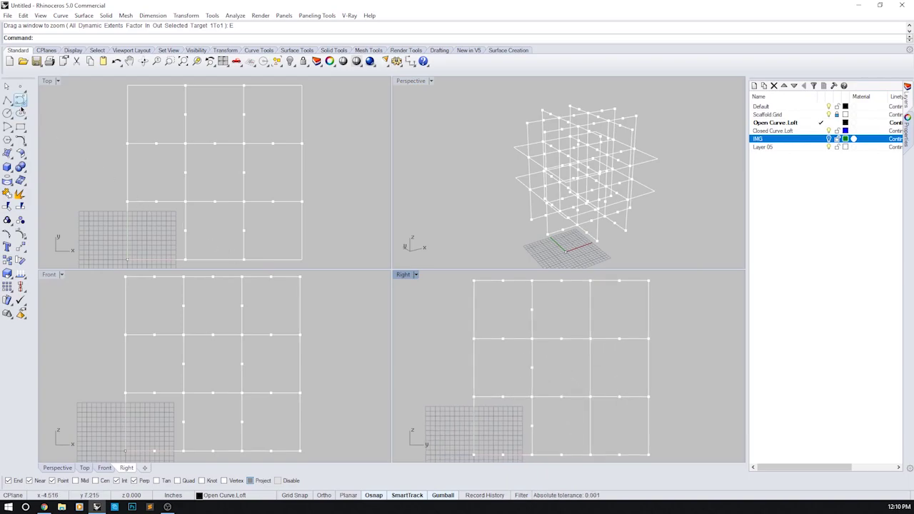
Draw a stepped degree-3 control point curve in the Right view, snapping to grid points from the origin to the opposite corner at 9, 9.
{"action": "left_click", "coordinate": [20, 100]}
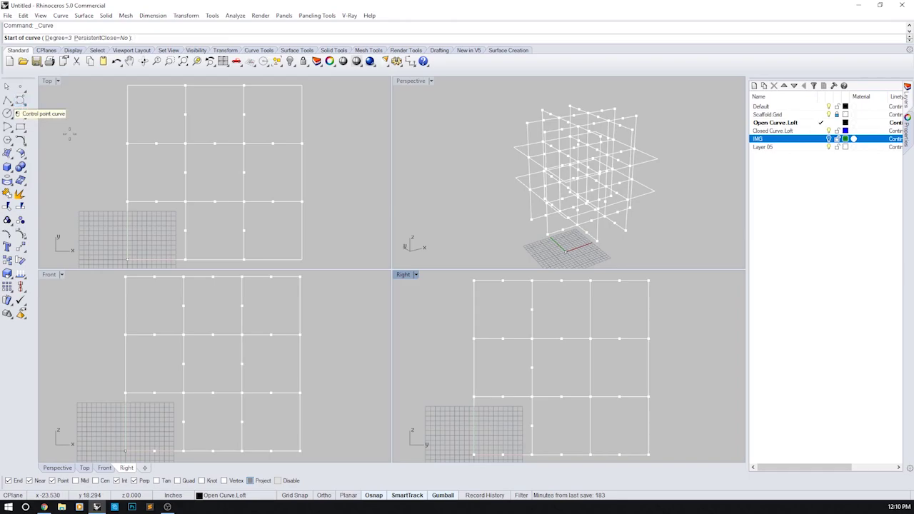
{"action": "right_click_drag", "start_coordinate": [499, 426], "coordinate": [479, 402]}
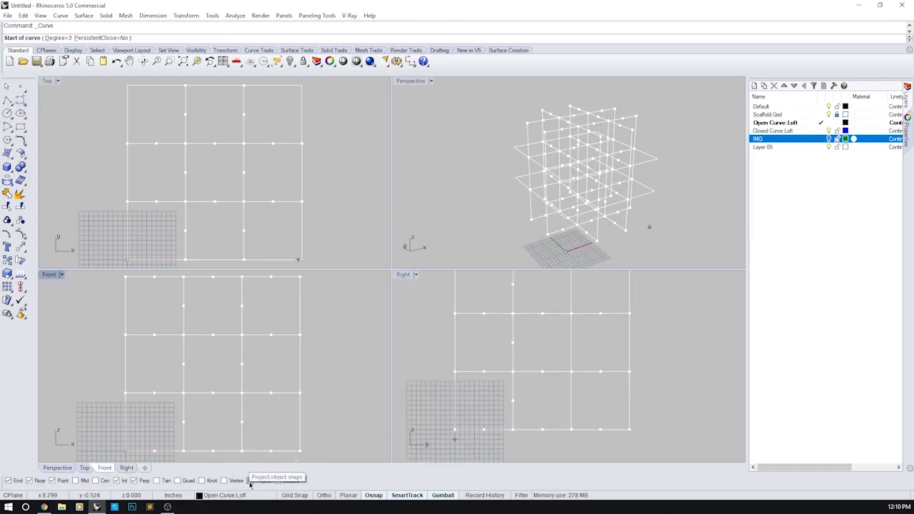
{"action": "left_click", "coordinate": [249, 480]}
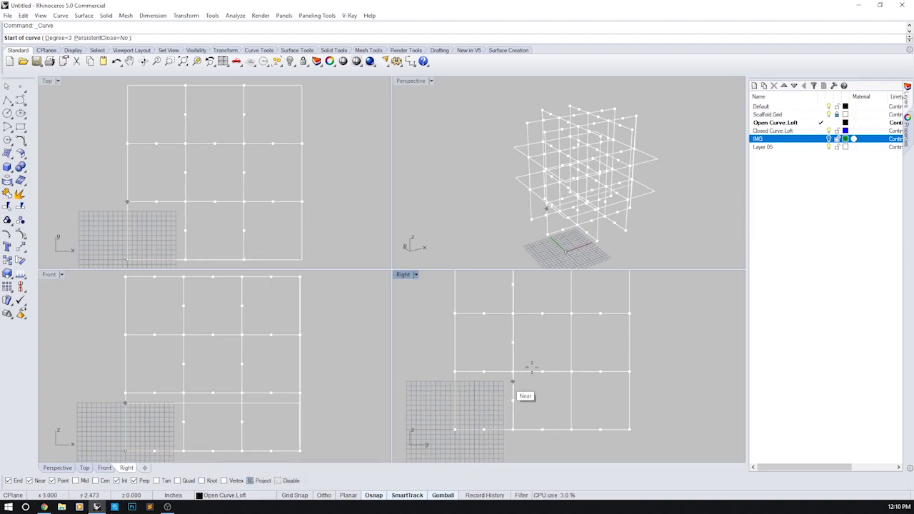
{"action": "left_click", "coordinate": [450, 430]}
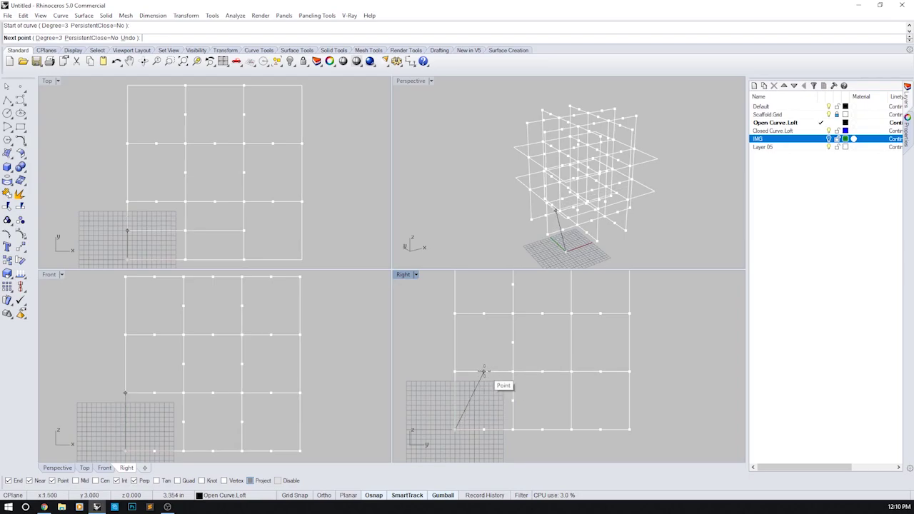
{"action": "left_click", "coordinate": [484, 372]}
{"action": "left_click", "coordinate": [512, 371]}
{"action": "left_click", "coordinate": [542, 371]}
{"action": "left_click", "coordinate": [542, 313]}
{"action": "left_click", "coordinate": [571, 314]}
{"action": "right_click_drag", "start_coordinate": [571, 313], "coordinate": [507, 382]}
{"action": "left_click", "coordinate": [537, 382]}
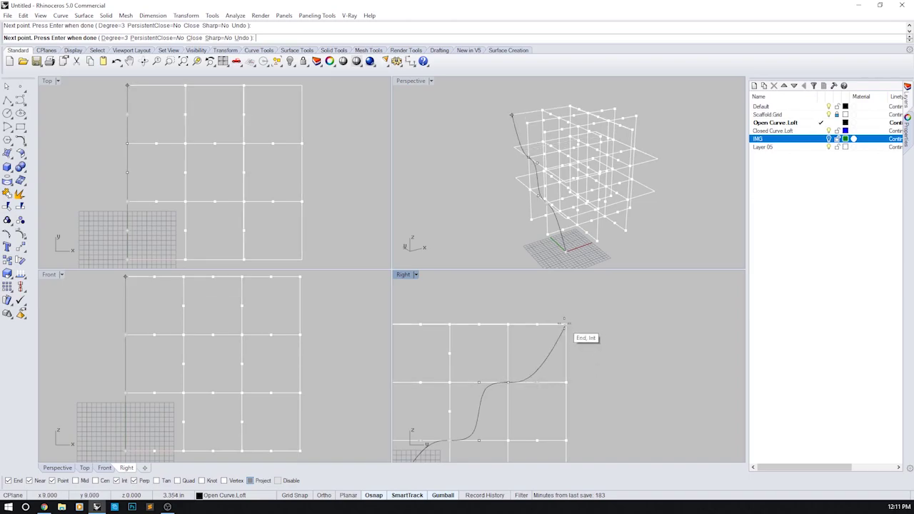
{"action": "left_click", "coordinate": [563, 324]}
{"action": "key", "text": "Return"}
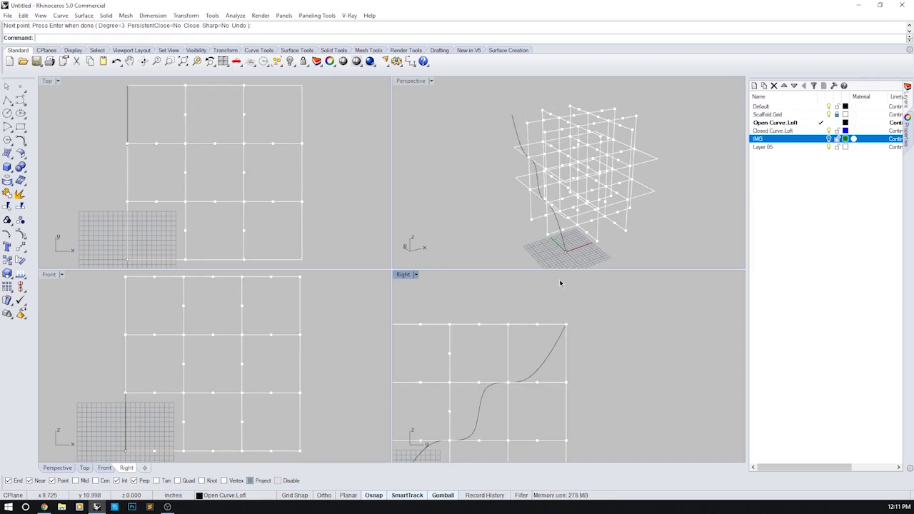
Draw a second control point curve in the Right view from the origin past the grid's centre, along the 6-inch line, to the 9, 9 corner.
{"action": "right_click_drag", "start_coordinate": [536, 235], "coordinate": [505, 226]}
{"action": "right_click_drag", "start_coordinate": [460, 350], "coordinate": [503, 306]}
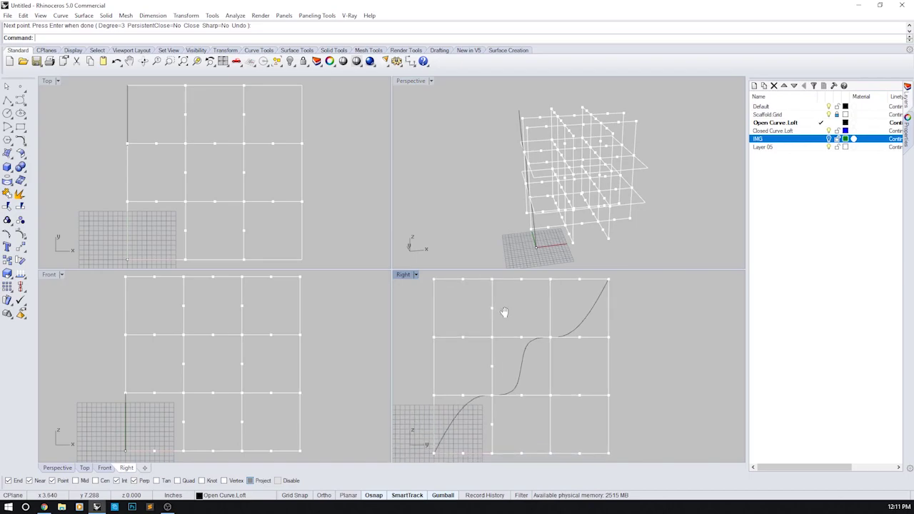
{"action": "key", "text": "Return"}
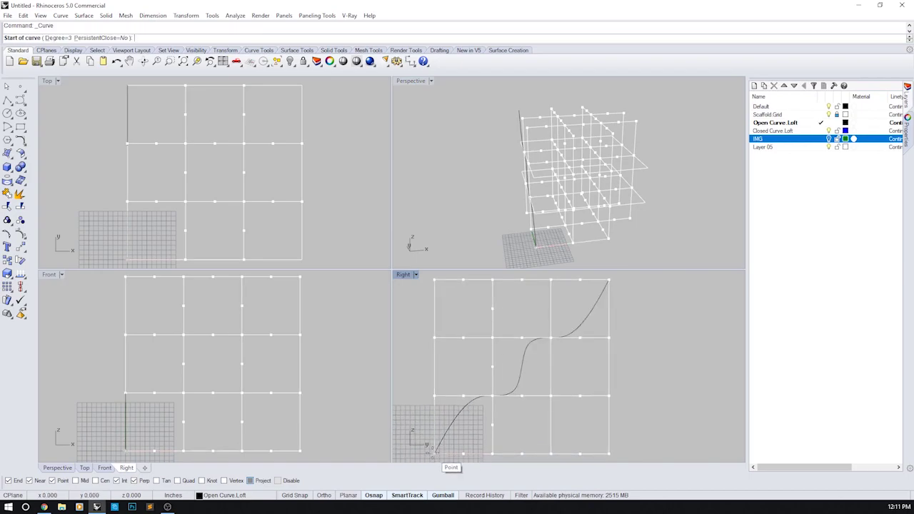
{"action": "left_click", "coordinate": [431, 456]}
{"action": "left_click", "coordinate": [474, 409]}
{"action": "left_click", "coordinate": [498, 367]}
{"action": "left_click", "coordinate": [549, 339]}
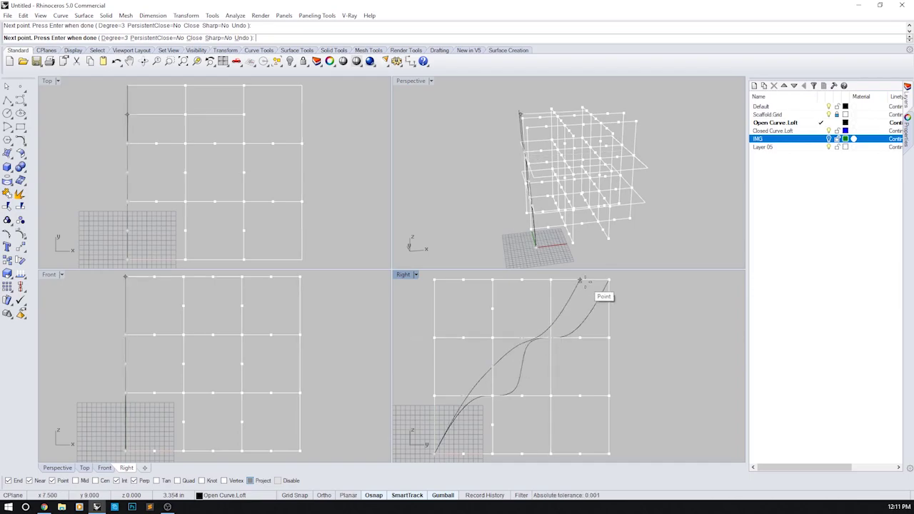
{"action": "left_click", "coordinate": [609, 338]}
{"action": "left_click", "coordinate": [609, 281]}
{"action": "key", "text": "Return"}
Draw a third control point curve in the Right view from the origin, rising to the 6-inch line and following it before ending at 9, 9.
{"action": "key", "text": "Return"}
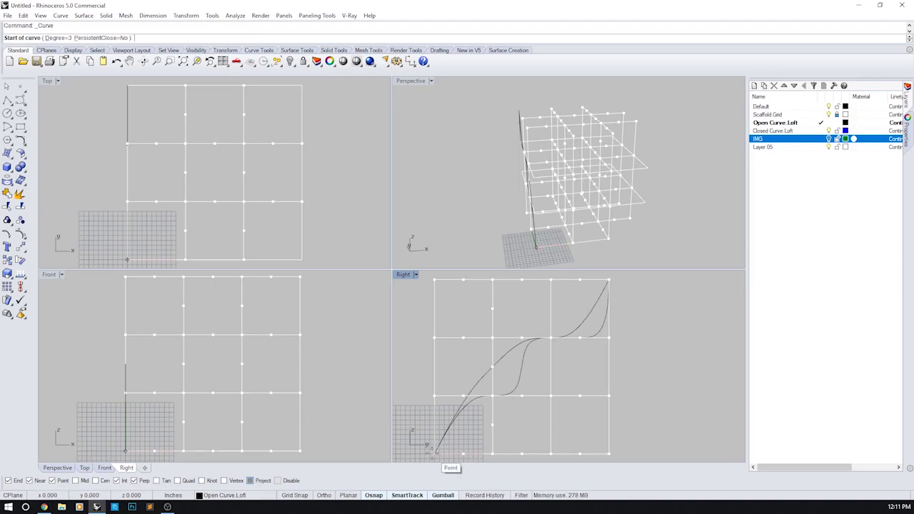
{"action": "left_click", "coordinate": [434, 453]}
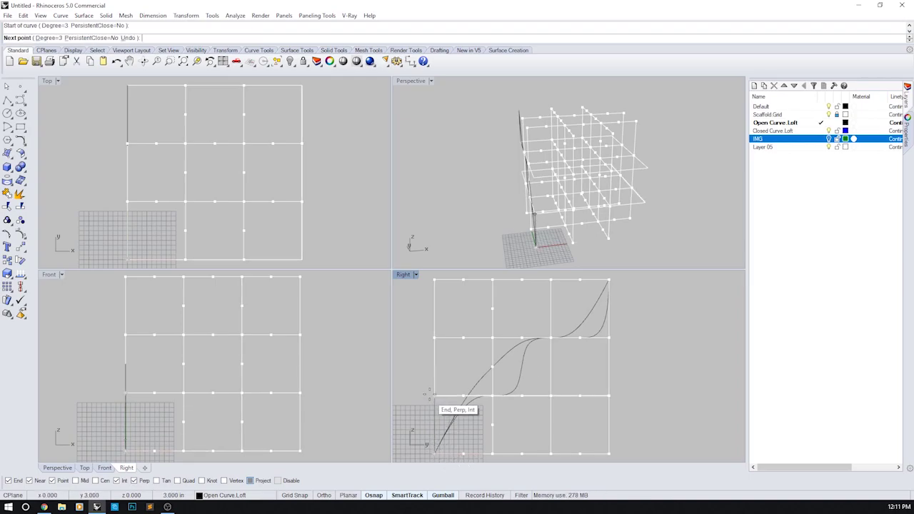
{"action": "left_click", "coordinate": [434, 395]}
{"action": "left_click", "coordinate": [463, 337]}
{"action": "left_click", "coordinate": [492, 336]}
{"action": "left_click", "coordinate": [548, 336]}
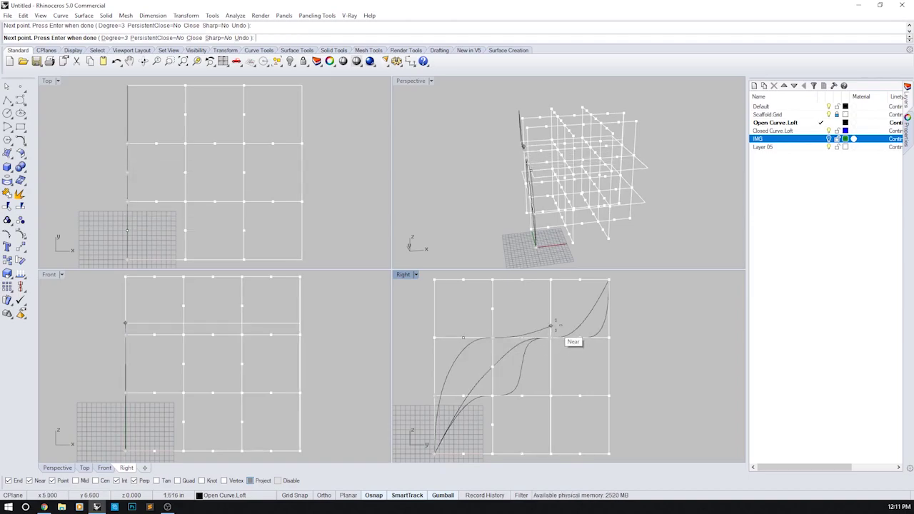
{"action": "left_click", "coordinate": [608, 280]}
{"action": "key", "text": "Return"}
Draw a fourth control point curve in the Right view, arching from the origin up to the grid's upper edge and along it to 9, 9.
{"action": "key", "text": "Return"}
{"action": "left_click", "coordinate": [434, 452]}
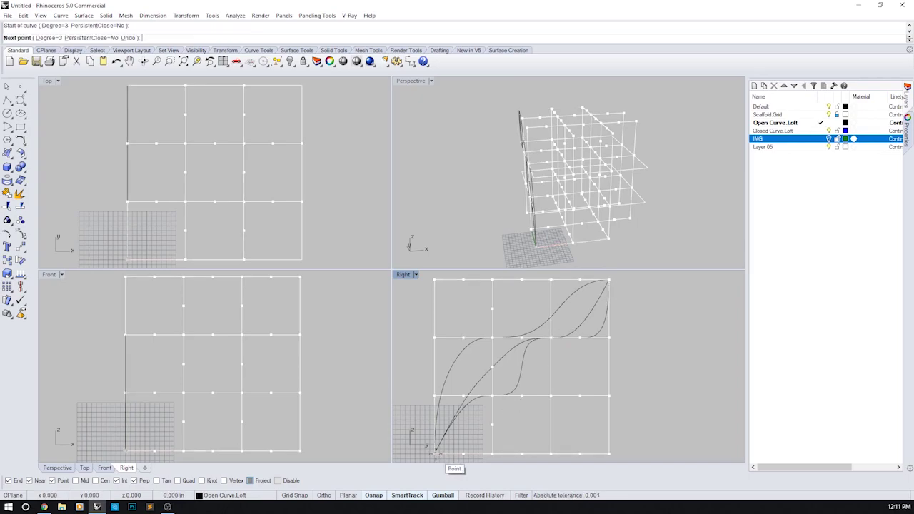
{"action": "left_click", "coordinate": [462, 336]}
{"action": "left_click", "coordinate": [492, 309]}
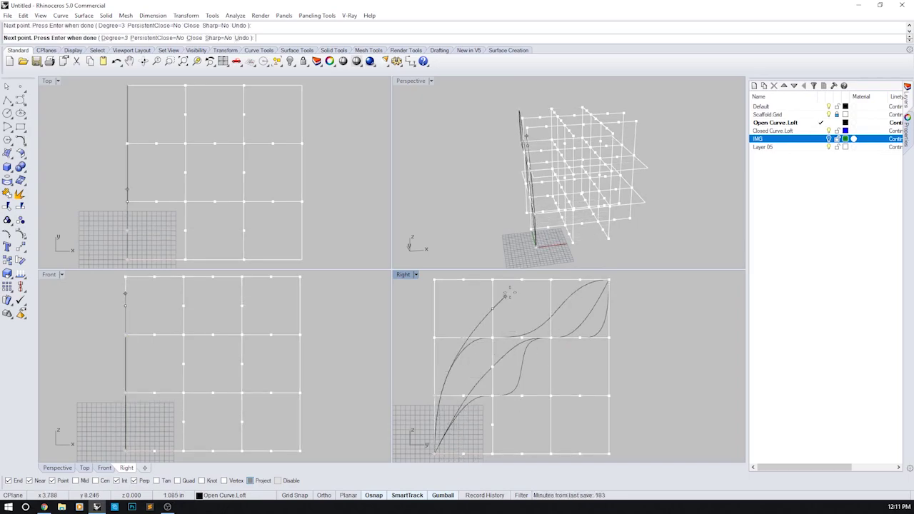
{"action": "left_click", "coordinate": [550, 280]}
{"action": "left_click", "coordinate": [578, 279]}
{"action": "left_click", "coordinate": [607, 280]}
{"action": "key", "text": "Return"}
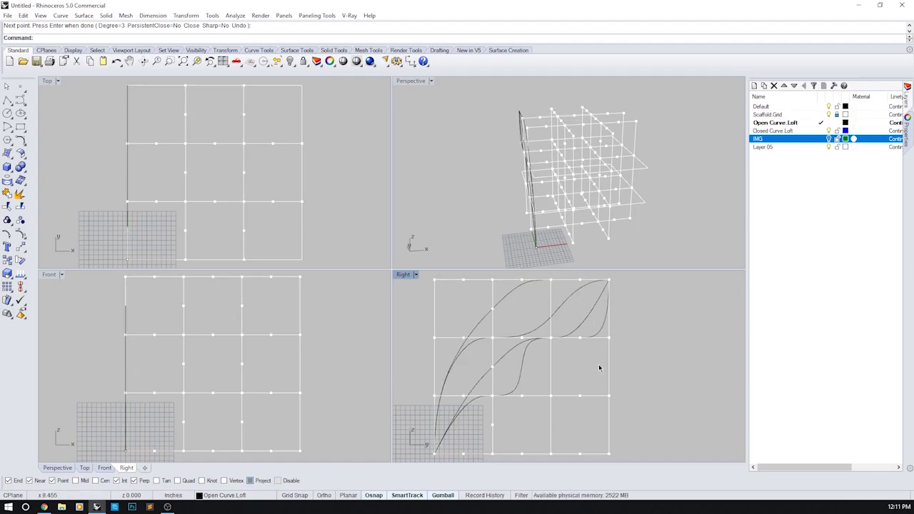
Move the highest-arching curve 9 inches in the Top view, from the x=0 grid line to the x=9 grid line.
{"action": "left_click", "coordinate": [512, 299]}
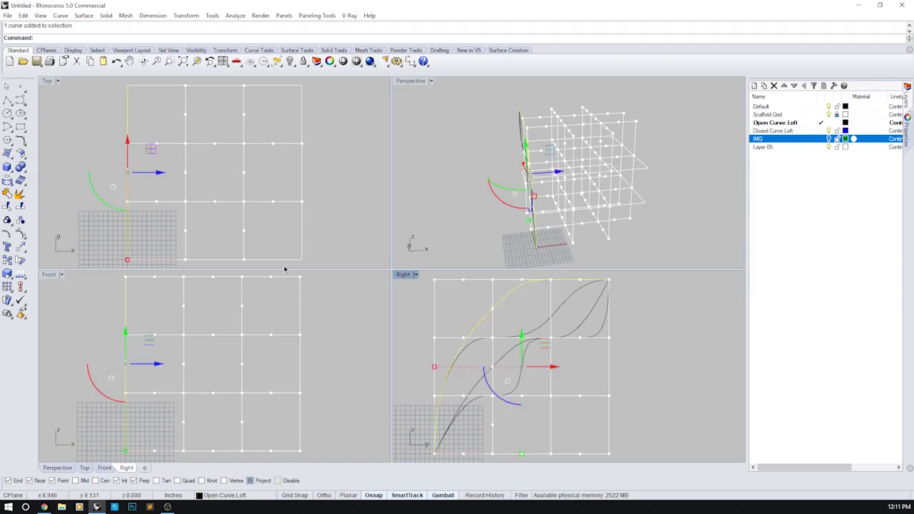
{"action": "type", "text": "m"}
{"action": "key", "text": "Return"}
{"action": "left_click", "coordinate": [128, 143]}
{"action": "left_click", "coordinate": [303, 143]}
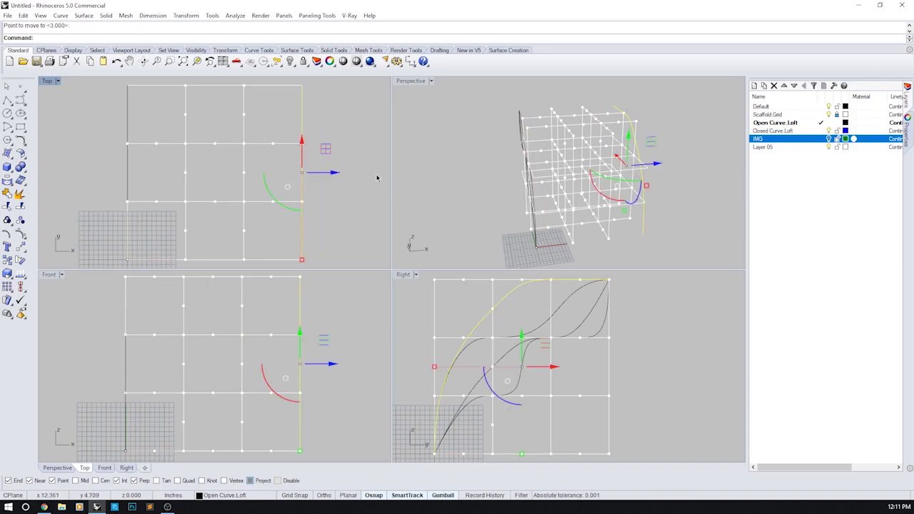
Move the curve that rises early to the 6-inch level from x=0 to the x=6 grid line in the Top view.
{"action": "left_click", "coordinate": [539, 332]}
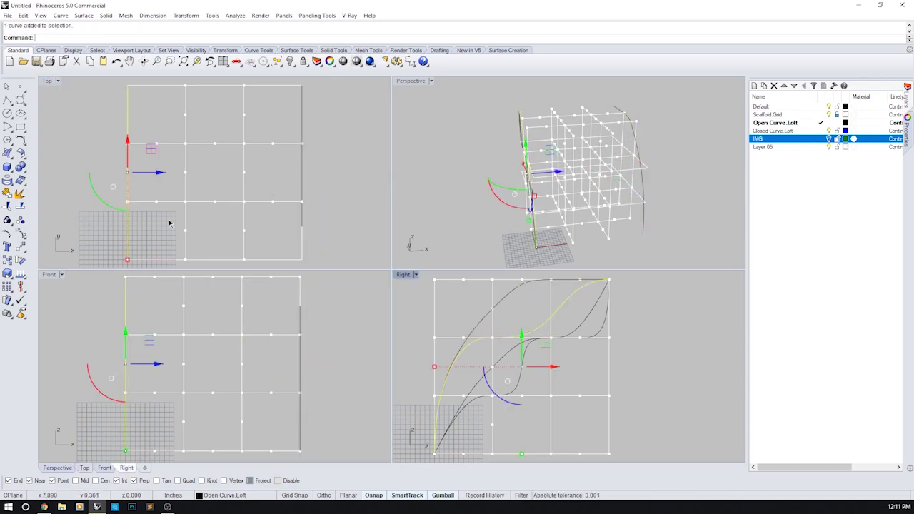
{"action": "key", "text": "space"}
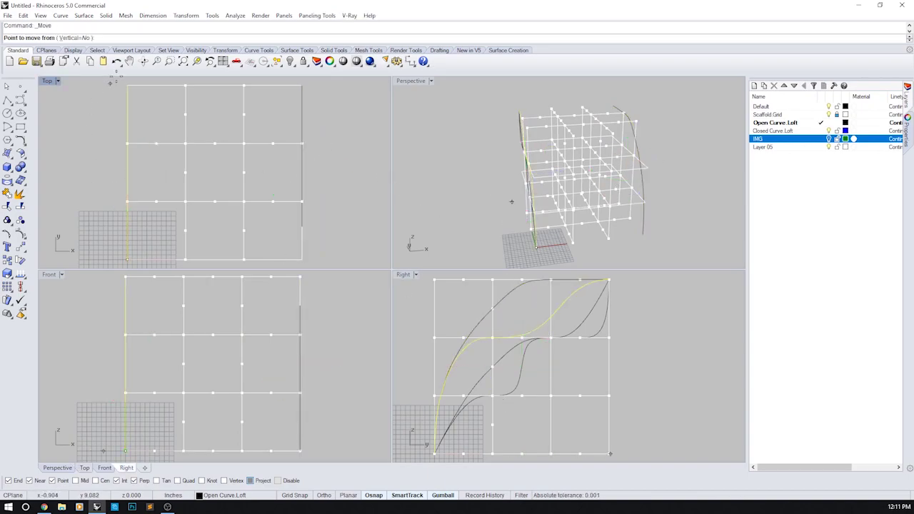
{"action": "left_click", "coordinate": [127, 143]}
{"action": "left_click", "coordinate": [243, 144]}
Move the stepped curve from x=0 to the x=3 grid line in the Top view and deselect it.
{"action": "left_click", "coordinate": [589, 316]}
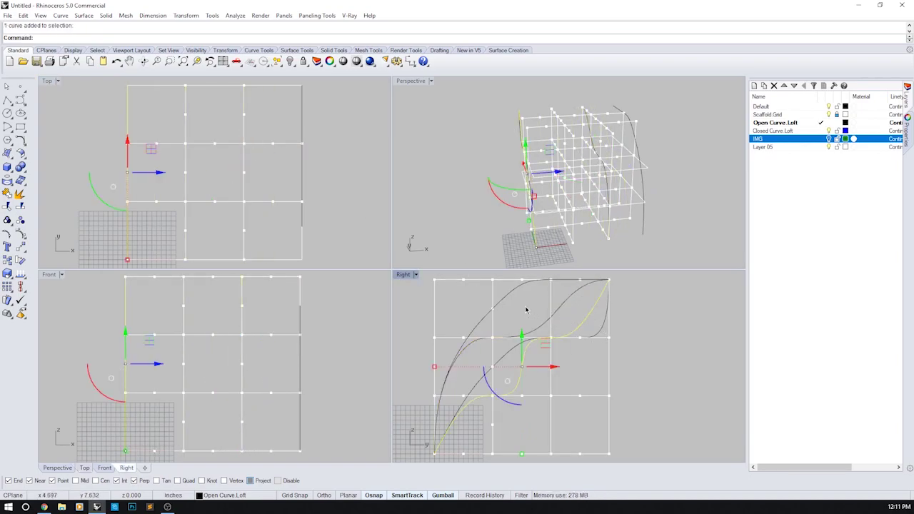
{"action": "key", "text": "space"}
{"action": "left_click", "coordinate": [129, 145]}
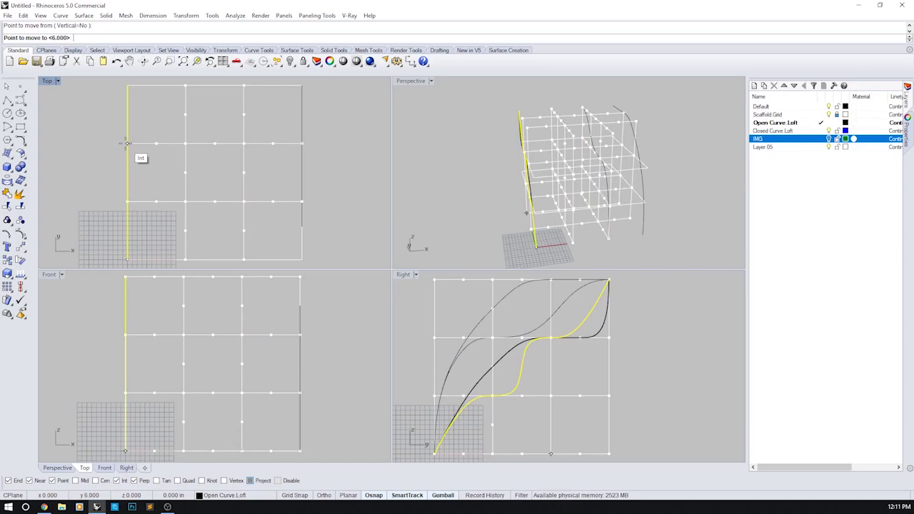
{"action": "left_click", "coordinate": [186, 143]}
{"action": "left_click", "coordinate": [486, 193]}
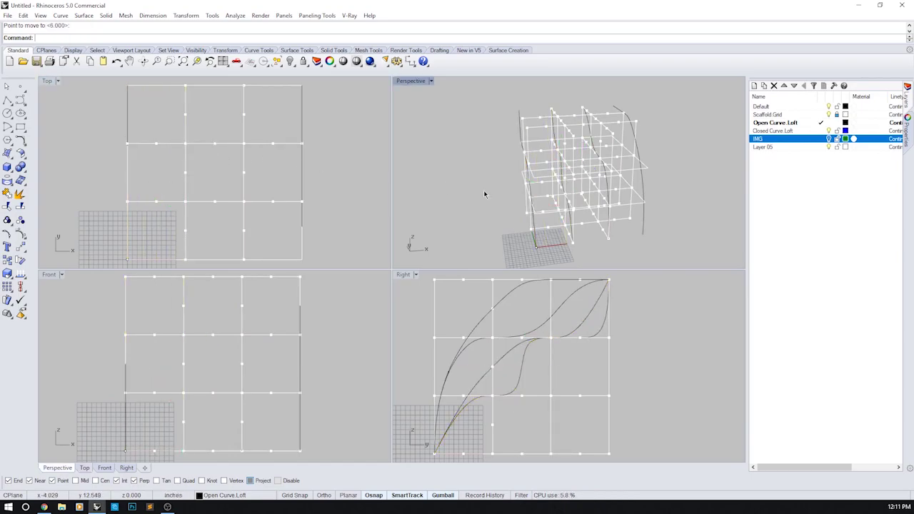
Hide the Scaffold.Grid layer and enlarge the Perspective viewport to frame the four curves.
{"action": "right_click_drag", "start_coordinate": [490, 192], "coordinate": [541, 205]}
{"action": "scroll", "coordinate": [555, 202], "scroll_direction": "up", "scroll_amount": 3}
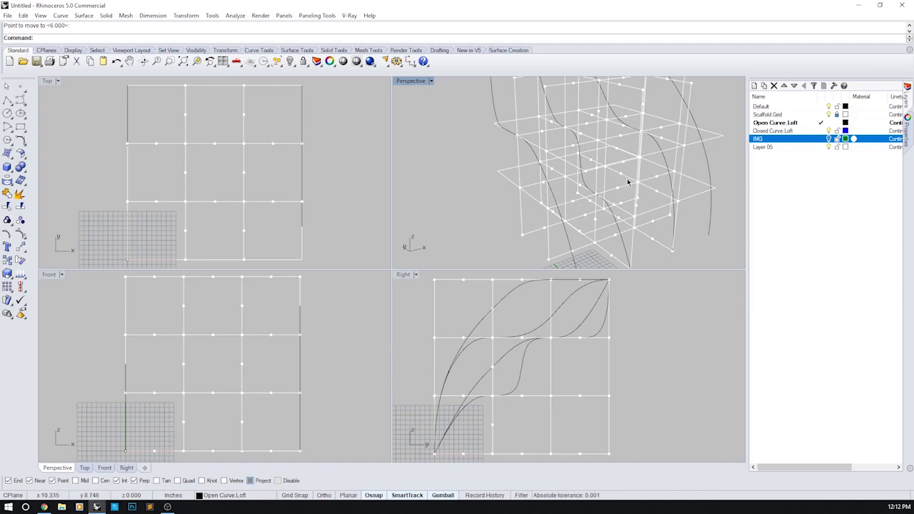
{"action": "scroll", "coordinate": [592, 200], "scroll_direction": "down", "scroll_amount": 3}
{"action": "left_click", "coordinate": [828, 114]}
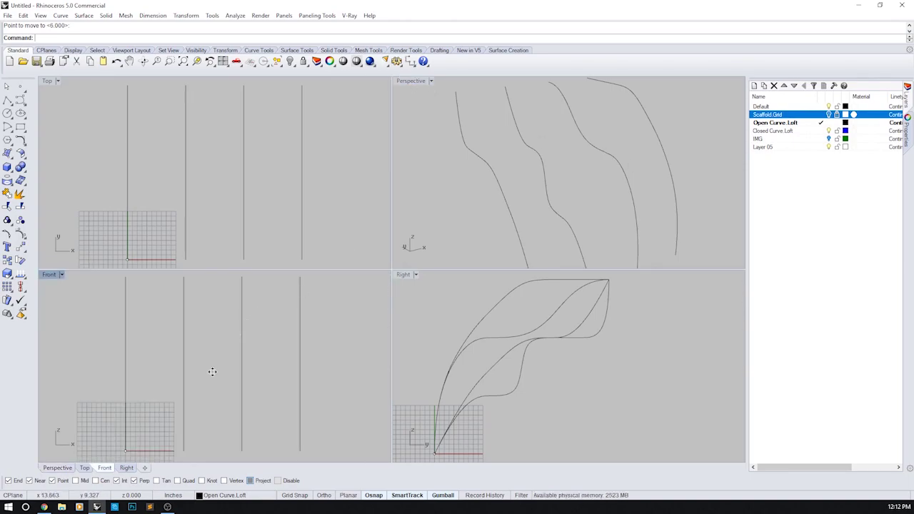
{"action": "left_click_drag", "start_coordinate": [212, 372], "coordinate": [212, 366]}
{"action": "left_click", "coordinate": [312, 290]}
{"action": "scroll", "coordinate": [312, 290], "scroll_direction": "down", "scroll_amount": 8}
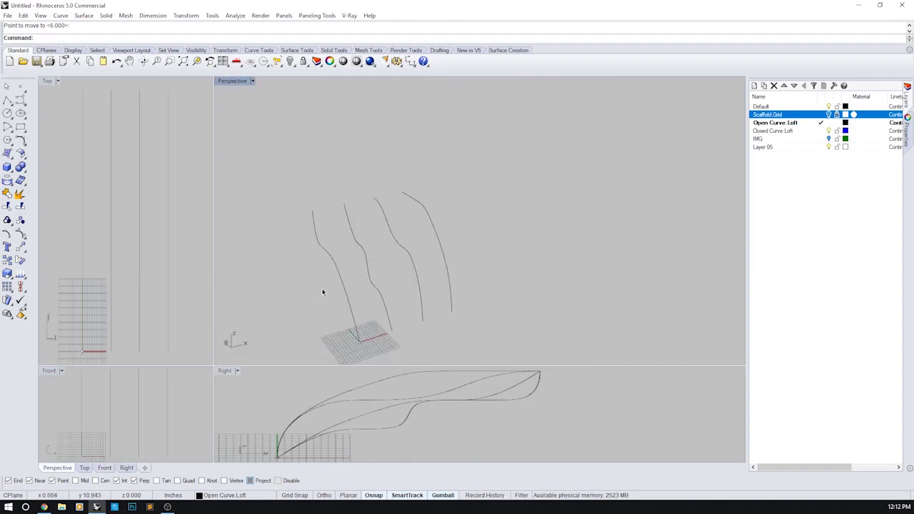
{"action": "right_click_drag", "start_coordinate": [323, 292], "coordinate": [367, 264], "text": "shift"}
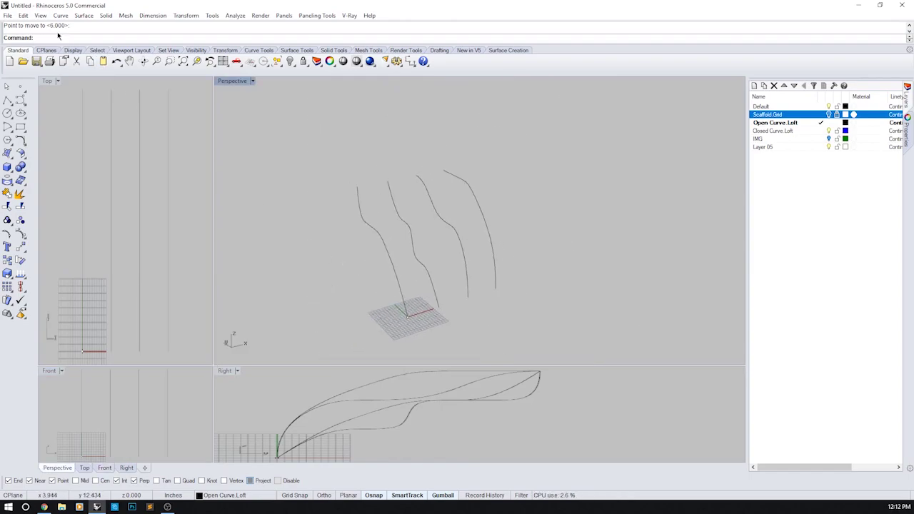
{"action": "key", "text": "Return"}
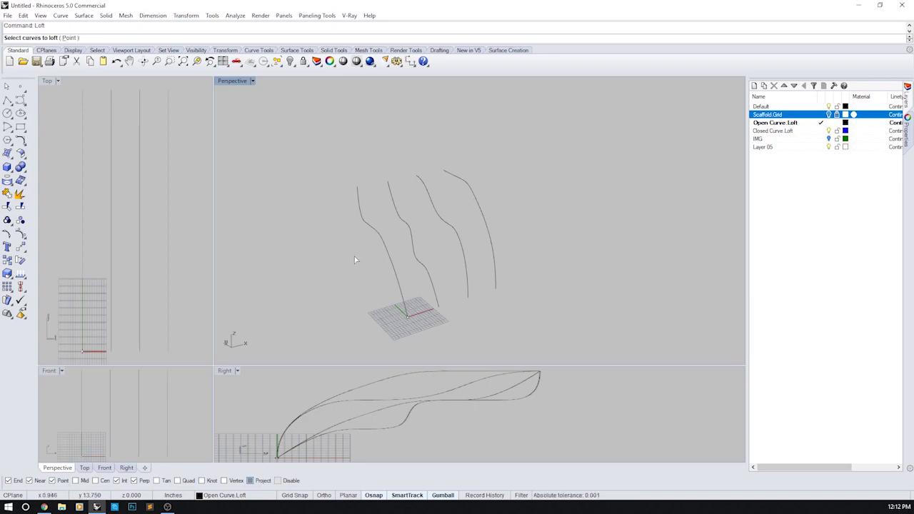
{"action": "left_click", "coordinate": [399, 289]}
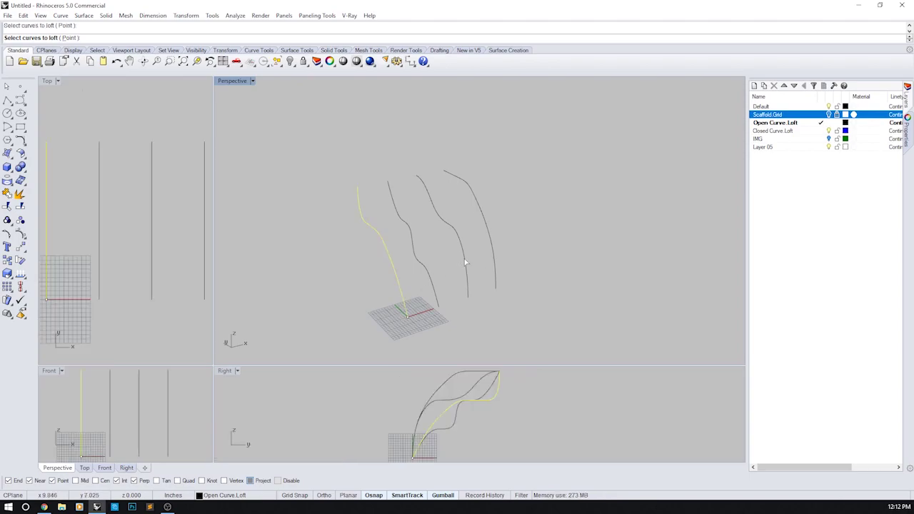
{"action": "left_click", "coordinate": [466, 261]}
{"action": "left_click", "coordinate": [430, 286]}
{"action": "key", "text": "Return"}
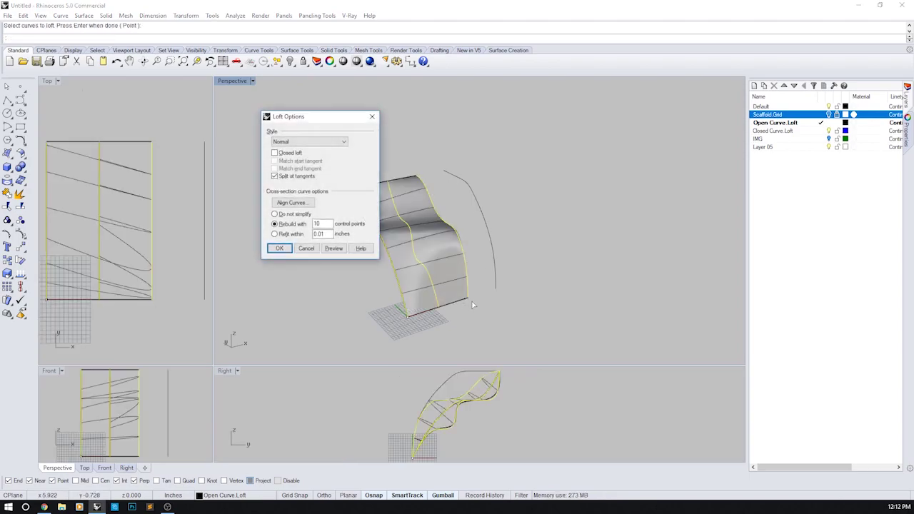
{"action": "right_click_drag", "start_coordinate": [402, 275], "coordinate": [563, 248]}
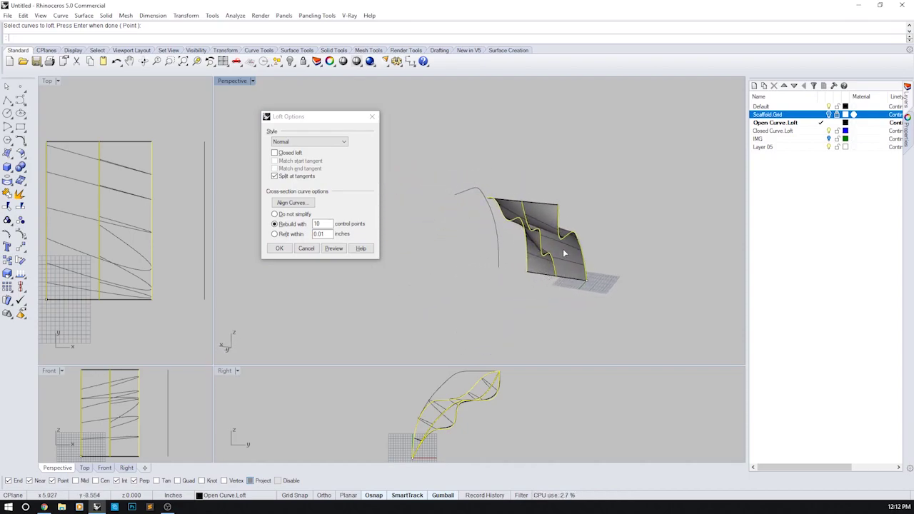
{"action": "left_click", "coordinate": [306, 247]}
Start a loft through all four open curves, picking them in order from x=0 to x=9.
{"action": "right_click_drag", "start_coordinate": [629, 267], "coordinate": [432, 338]}
{"action": "right_click", "coordinate": [433, 338]}
{"action": "left_click", "coordinate": [418, 311]}
{"action": "left_click", "coordinate": [439, 294]}
{"action": "left_click", "coordinate": [472, 262]}
{"action": "left_click", "coordinate": [498, 250]}
{"action": "right_click", "coordinate": [497, 254]}
{"action": "right_click_drag", "start_coordinate": [437, 274], "coordinate": [535, 255]}
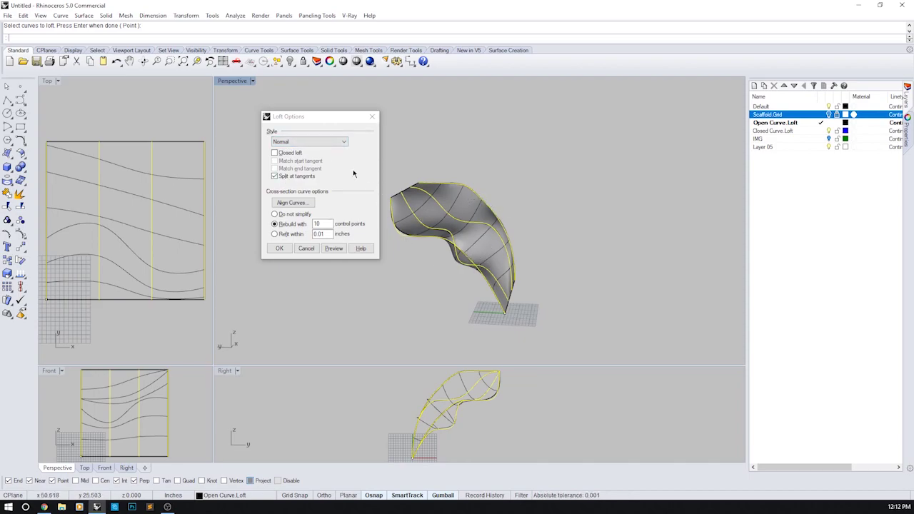
Preview the loft with the Straight sections style and inspect the surface closely where it crosses the inner curves.
{"action": "left_click", "coordinate": [280, 142]}
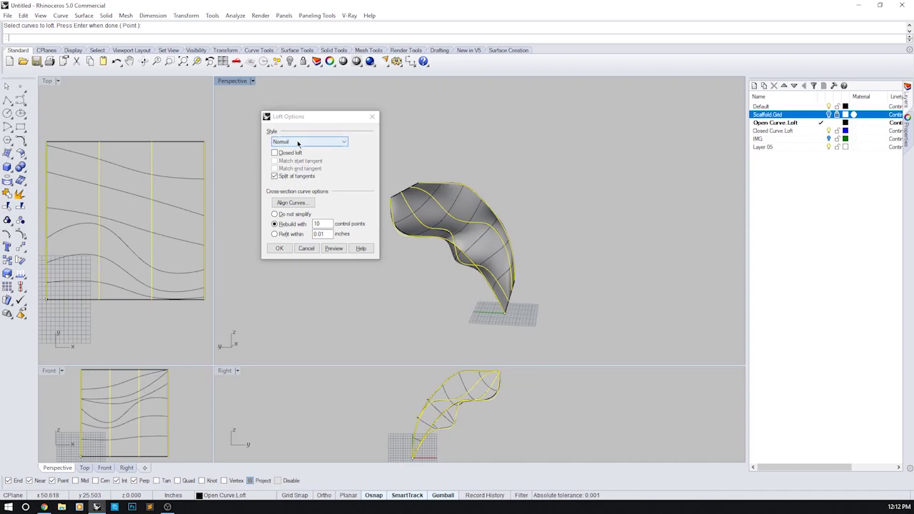
{"action": "left_click", "coordinate": [302, 143]}
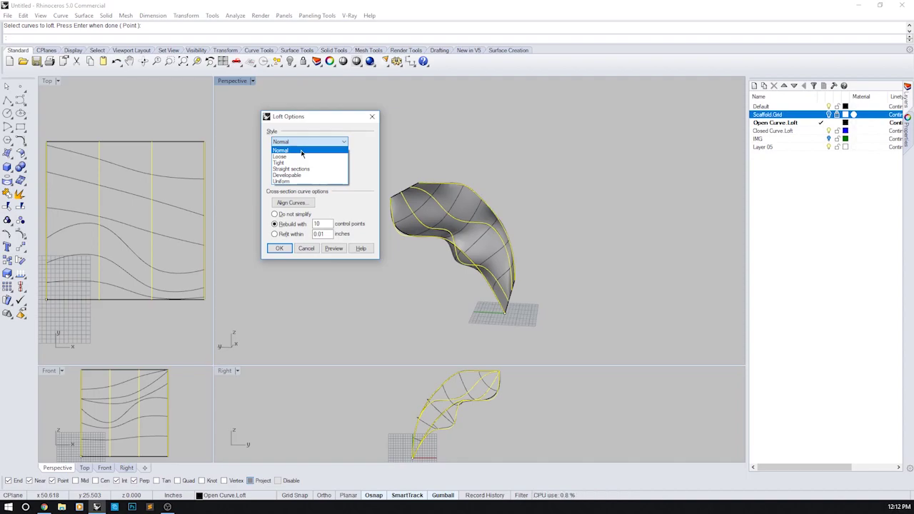
{"action": "left_click", "coordinate": [293, 169]}
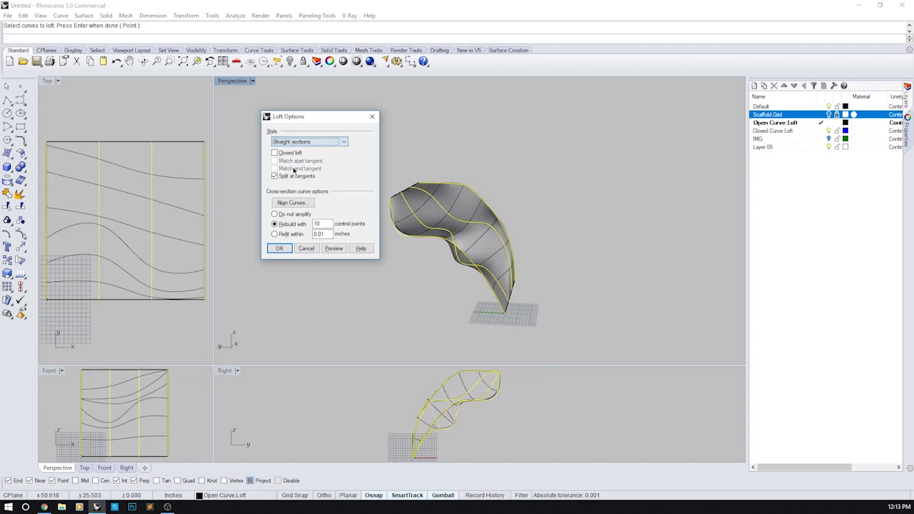
{"action": "left_click", "coordinate": [328, 250]}
{"action": "scroll", "coordinate": [476, 250], "scroll_direction": "up", "scroll_amount": 8}
{"action": "right_click_drag", "start_coordinate": [475, 250], "coordinate": [509, 271]}
{"action": "right_click_drag", "start_coordinate": [482, 233], "coordinate": [453, 170]}
{"action": "scroll", "coordinate": [481, 199], "scroll_direction": "up", "scroll_amount": 4}
{"action": "scroll", "coordinate": [404, 160], "scroll_direction": "up", "scroll_amount": 3}
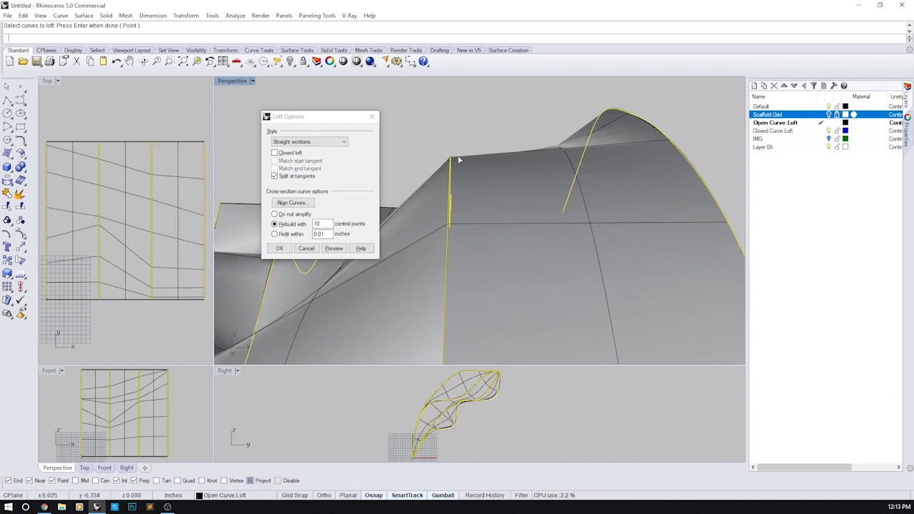
{"action": "right_click_drag", "start_coordinate": [450, 162], "coordinate": [489, 259]}
Set the loft style to Normal and inspect the surface across the profile curves.
{"action": "left_click", "coordinate": [318, 143]}
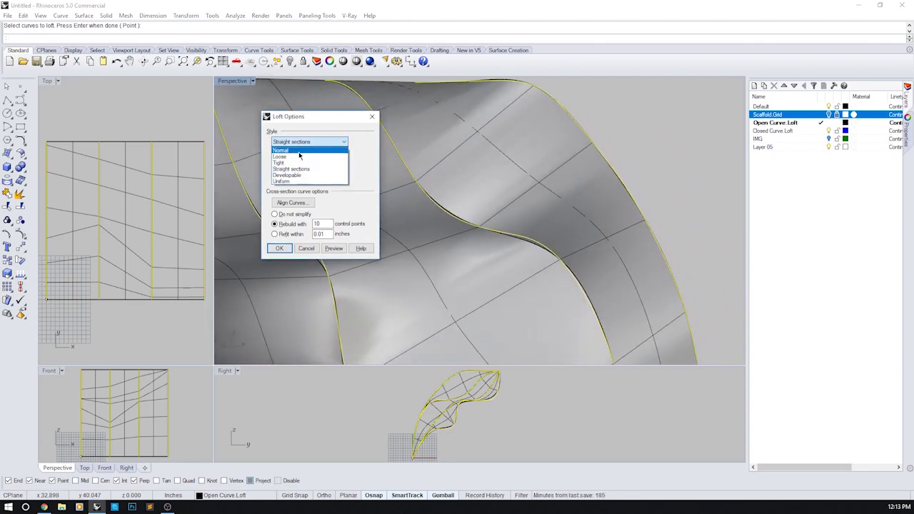
{"action": "left_click", "coordinate": [297, 151]}
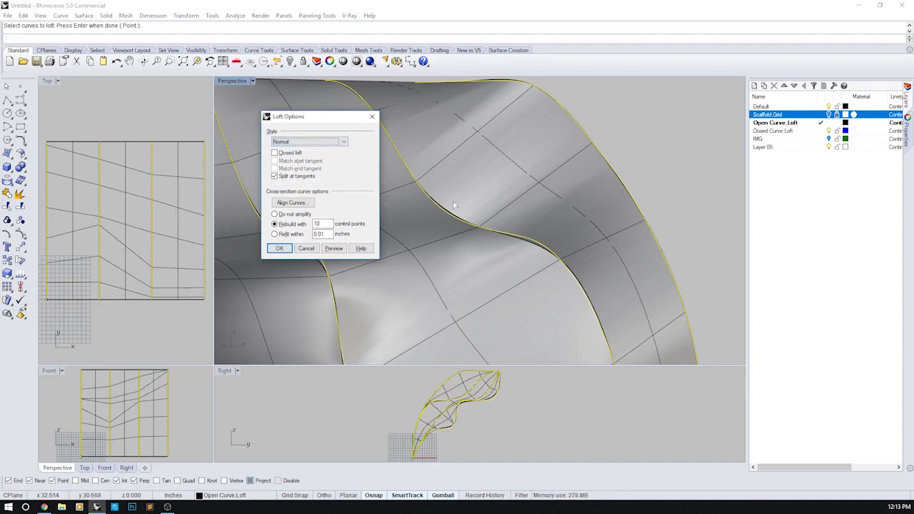
{"action": "right_click_drag", "start_coordinate": [454, 205], "coordinate": [515, 240]}
{"action": "scroll", "coordinate": [515, 241], "scroll_direction": "up", "scroll_amount": 3}
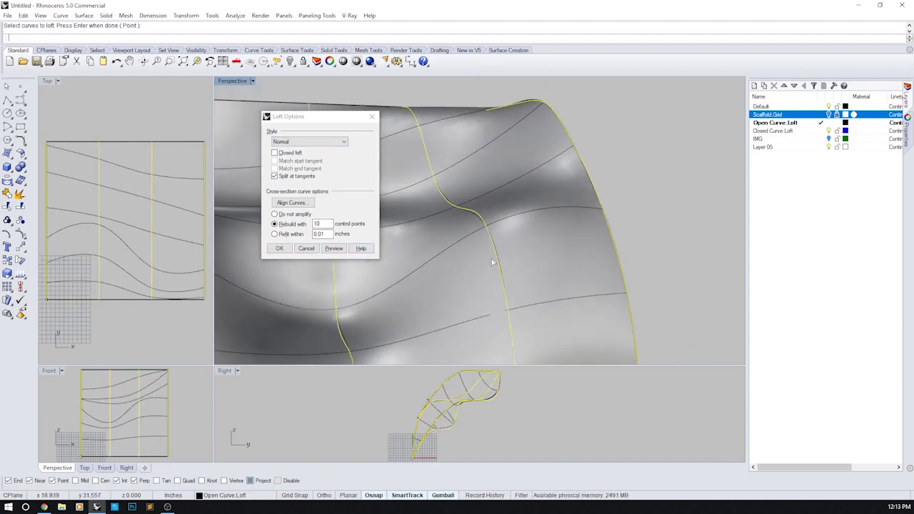
{"action": "right_click_drag", "start_coordinate": [487, 269], "coordinate": [521, 288]}
{"action": "right_click_drag", "start_coordinate": [446, 284], "coordinate": [429, 264], "text": "ctrl"}
Turn off Split at tangents for the loft and view the whole surface.
{"action": "left_click", "coordinate": [279, 179]}
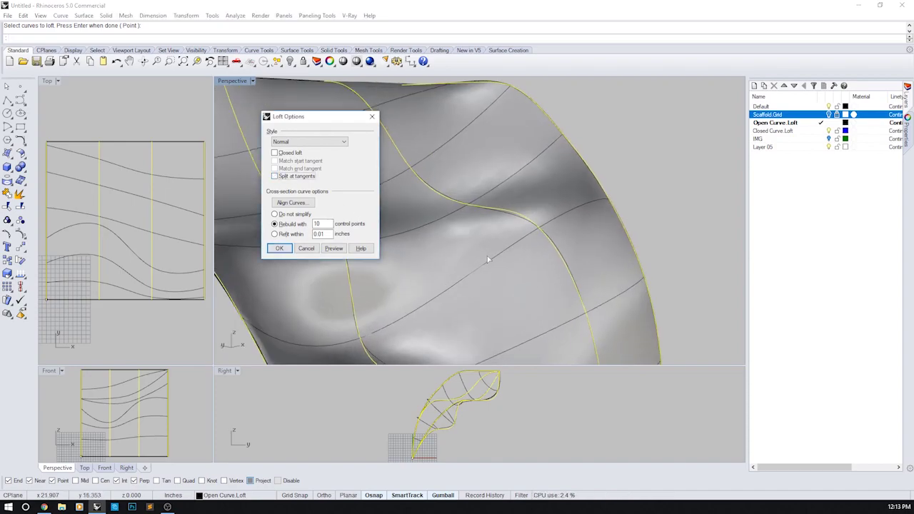
{"action": "right_click_drag", "start_coordinate": [477, 266], "coordinate": [543, 285], "text": "shift"}
{"action": "scroll", "coordinate": [523, 248], "scroll_direction": "down", "scroll_amount": 6}
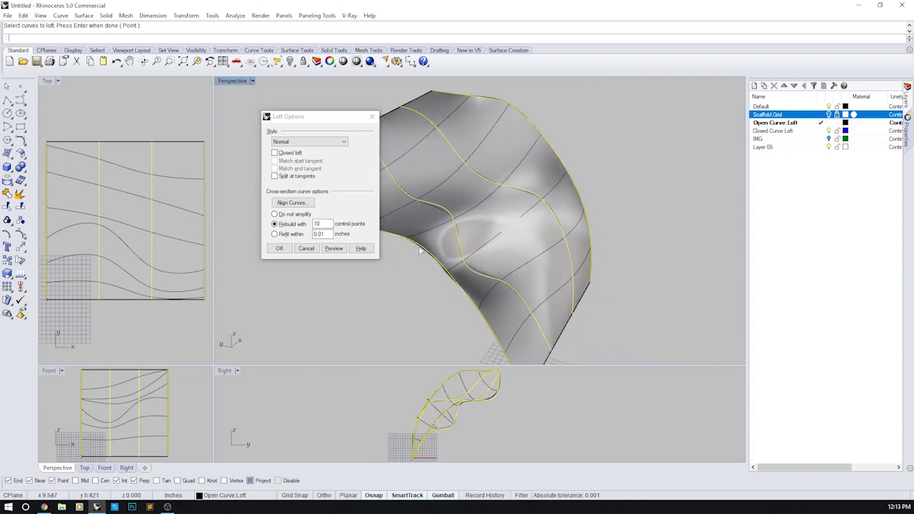
Use Align Curves to reverse the x=3 and x=6 curves at their lower ends and inspect the twisted loft.
{"action": "left_click", "coordinate": [293, 203]}
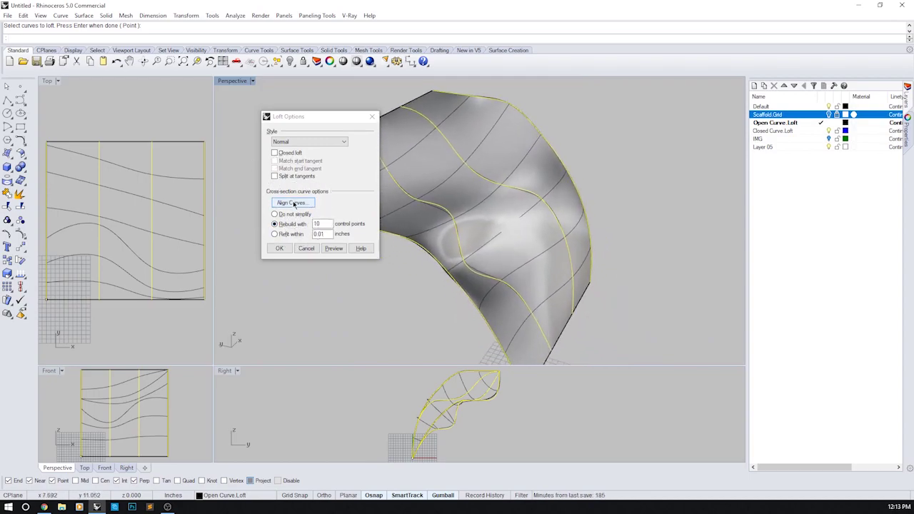
{"action": "scroll", "coordinate": [123, 267], "scroll_direction": "down", "scroll_amount": 3}
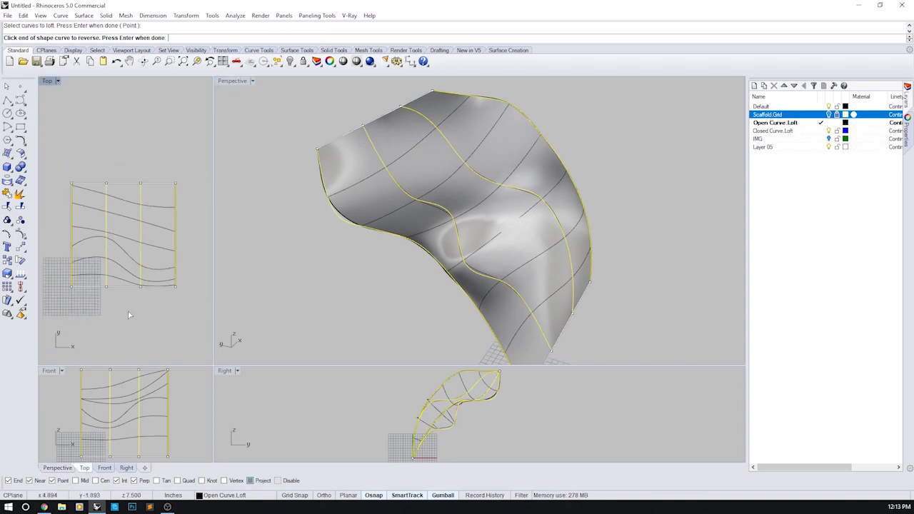
{"action": "left_click", "coordinate": [107, 292]}
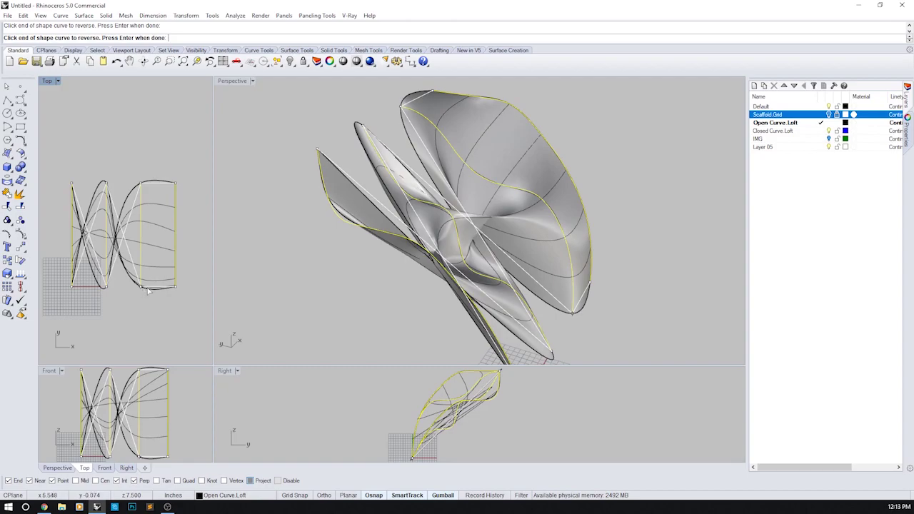
{"action": "left_click", "coordinate": [141, 288]}
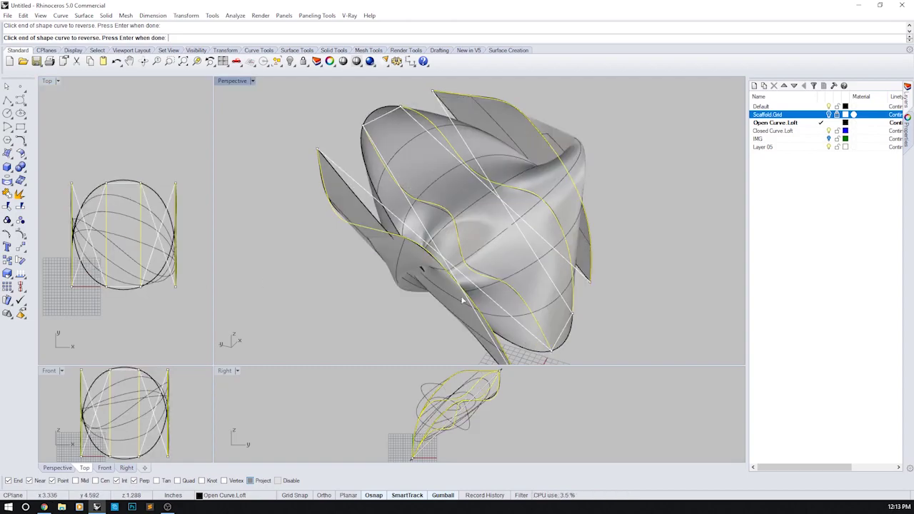
{"action": "right_click_drag", "start_coordinate": [463, 300], "coordinate": [415, 282]}
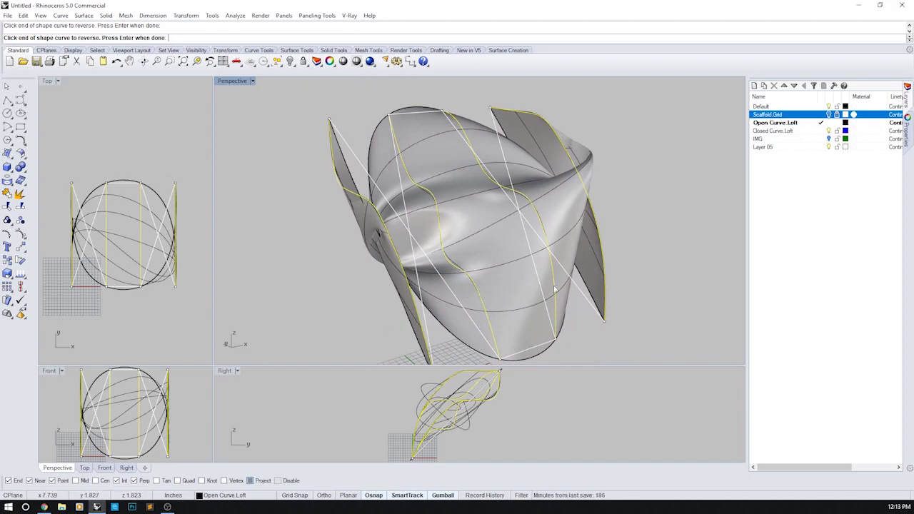
Flip the x=3 and x=6 curves back to their original directions and finish aligning the curves.
{"action": "left_click", "coordinate": [107, 291]}
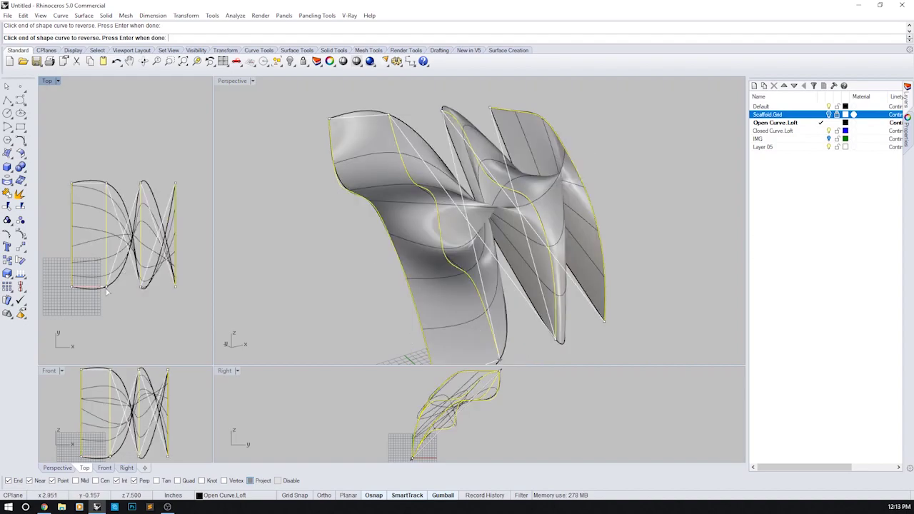
{"action": "left_click", "coordinate": [142, 288]}
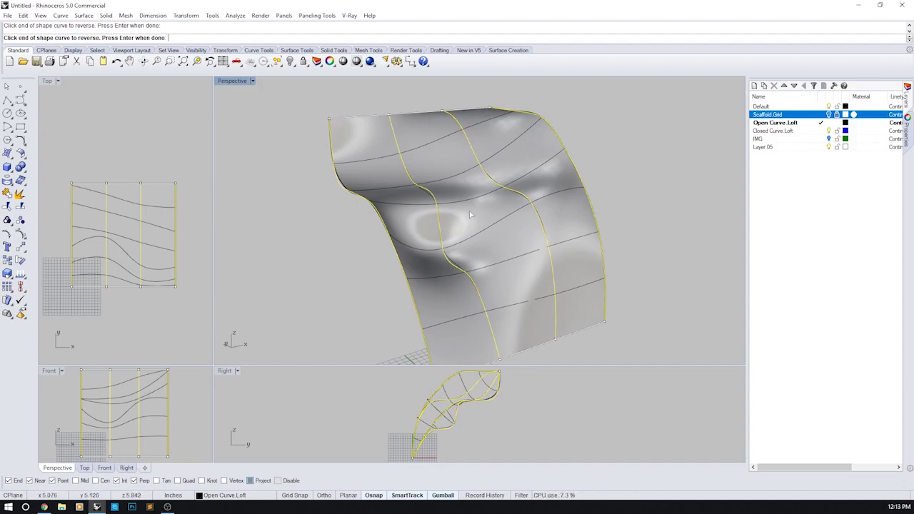
{"action": "right_click_drag", "start_coordinate": [496, 308], "coordinate": [561, 235]}
{"action": "right_click_drag", "start_coordinate": [500, 183], "coordinate": [457, 226]}
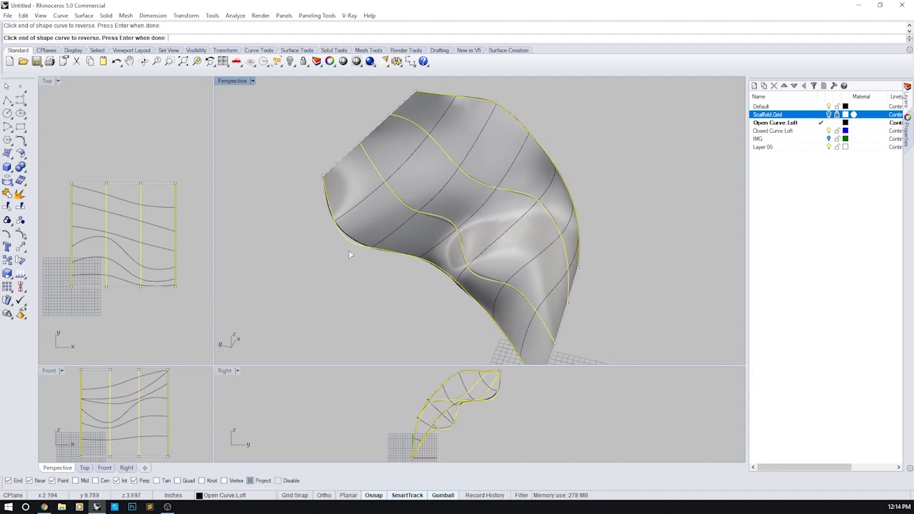
{"action": "key", "text": "Return"}
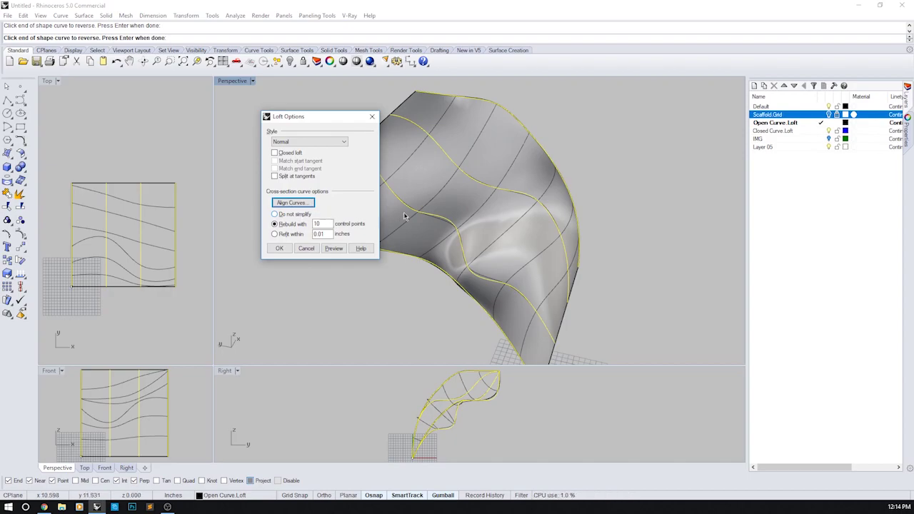
Preview the loft with the cross-section curves set to Do not simplify.
{"action": "right_click_drag", "start_coordinate": [449, 251], "coordinate": [563, 259]}
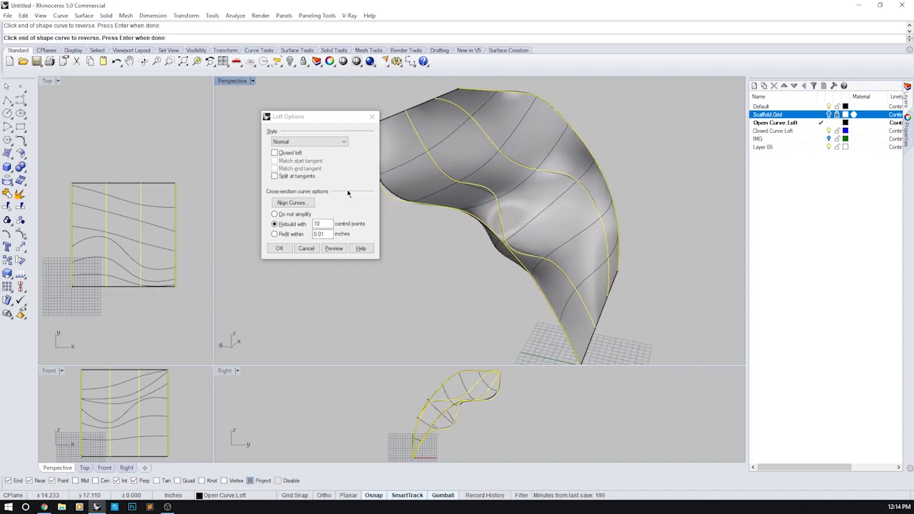
{"action": "left_click", "coordinate": [274, 214]}
{"action": "left_click", "coordinate": [338, 248]}
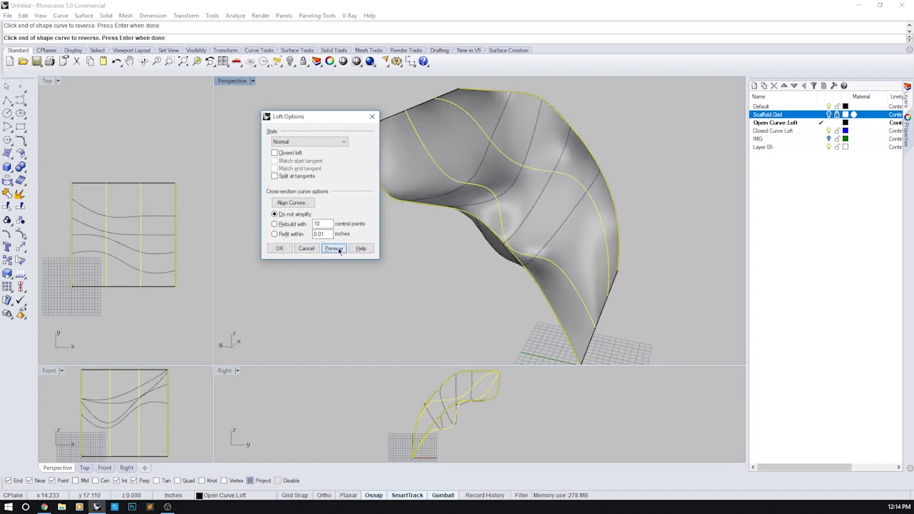
{"action": "right_click_drag", "start_coordinate": [520, 279], "coordinate": [489, 247]}
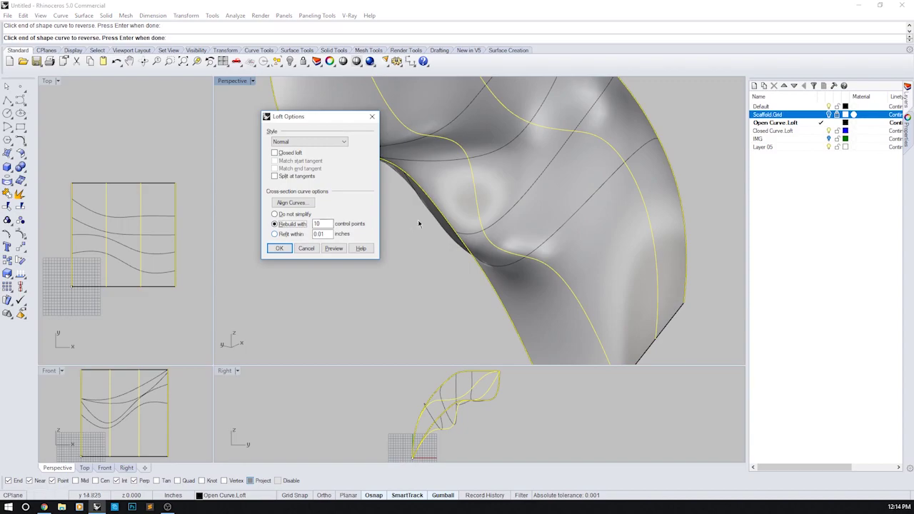
Preview the loft with its cross-sections rebuilt to 3 control points and compare the surface with the profile curves.
{"action": "right_click_drag", "start_coordinate": [526, 231], "coordinate": [571, 176]}
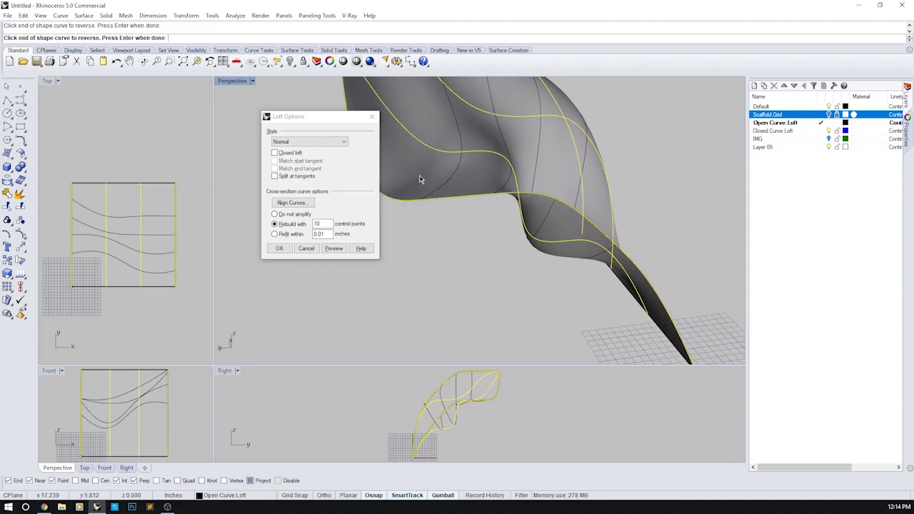
{"action": "right_click_drag", "start_coordinate": [472, 180], "coordinate": [466, 160]}
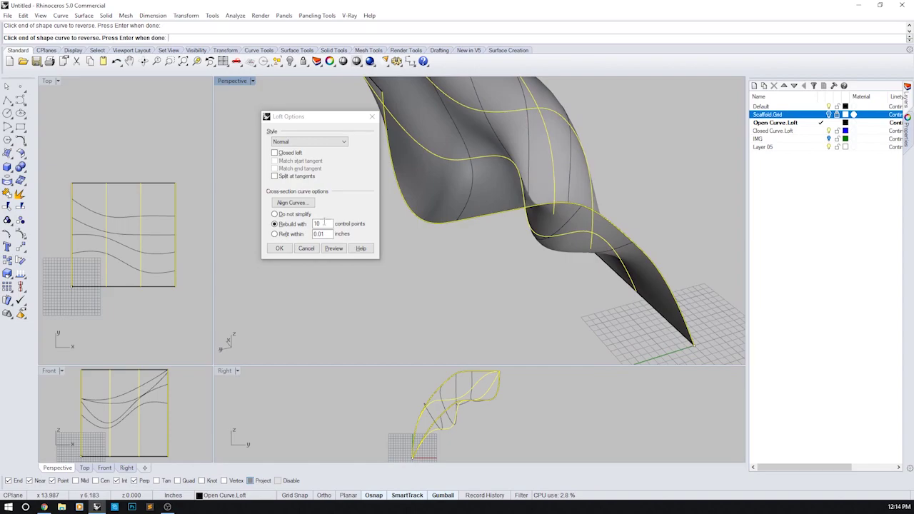
{"action": "left_click_drag", "start_coordinate": [324, 224], "coordinate": [304, 224]}
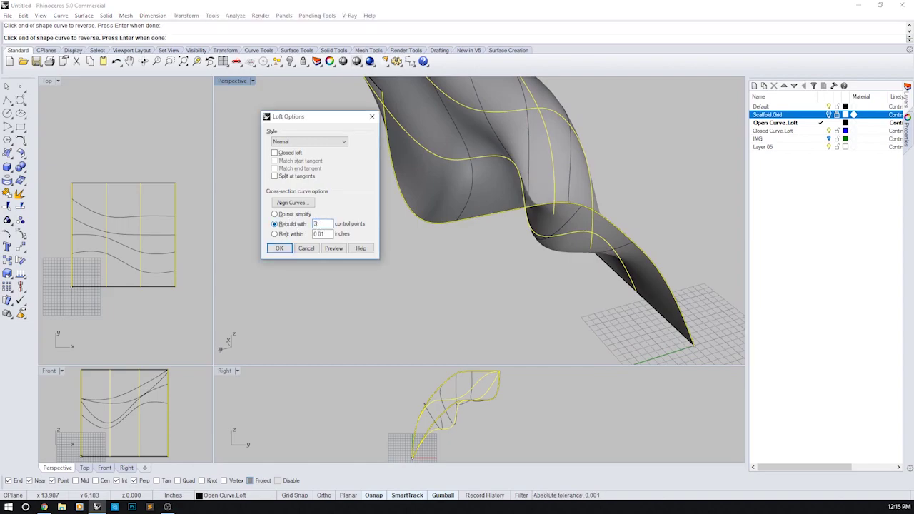
{"action": "key", "text": "Tab"}
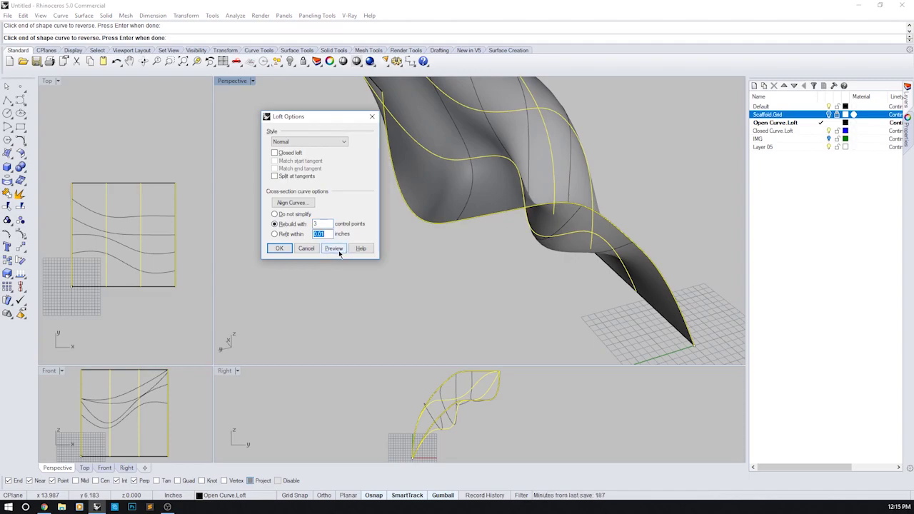
{"action": "left_click", "coordinate": [334, 248]}
{"action": "right_click_drag", "start_coordinate": [492, 235], "coordinate": [541, 221]}
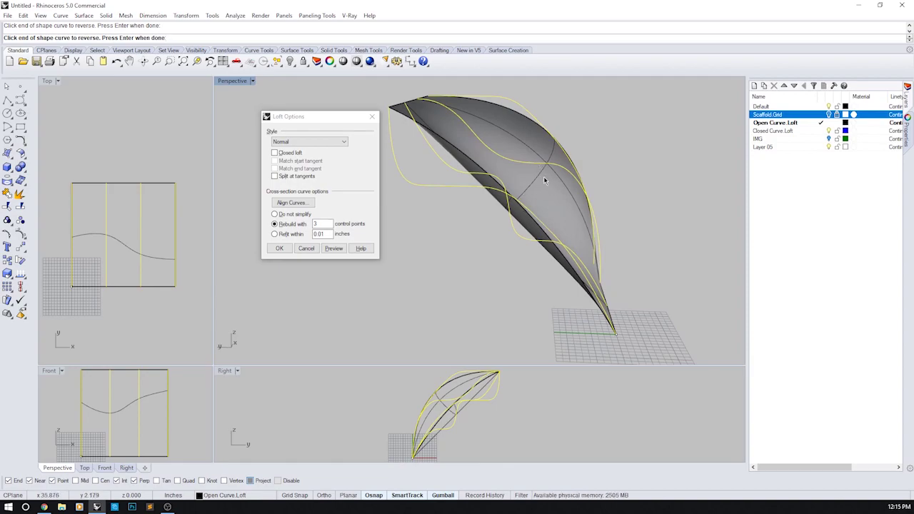
{"action": "right_click_drag", "start_coordinate": [529, 185], "coordinate": [484, 197]}
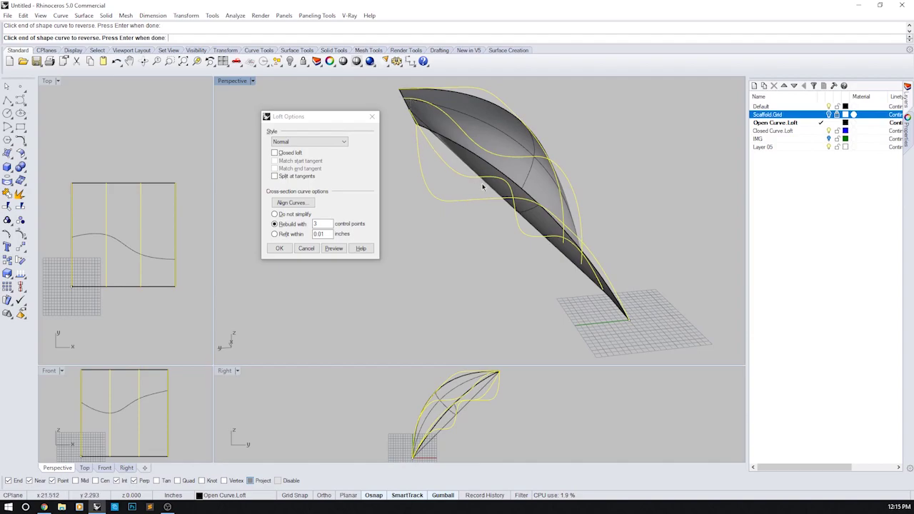
{"action": "right_click_drag", "start_coordinate": [497, 185], "coordinate": [554, 226]}
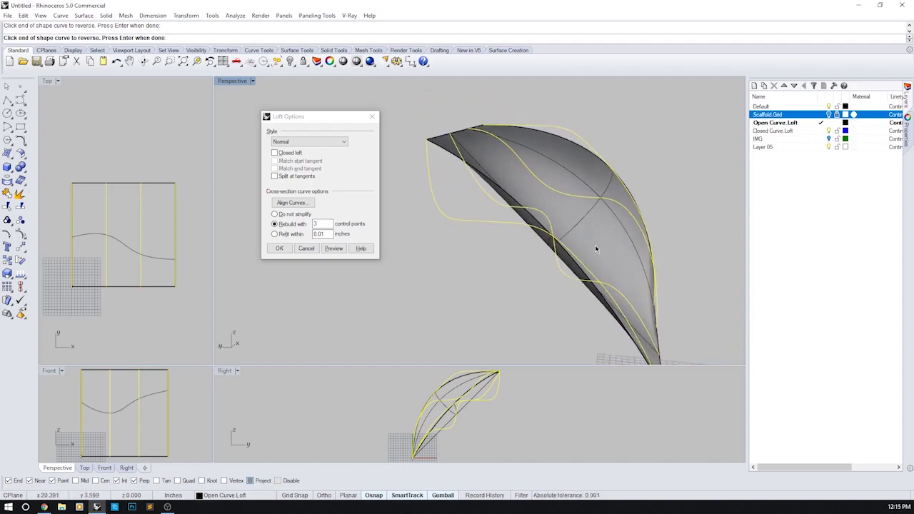
{"action": "right_click_drag", "start_coordinate": [618, 265], "coordinate": [573, 245]}
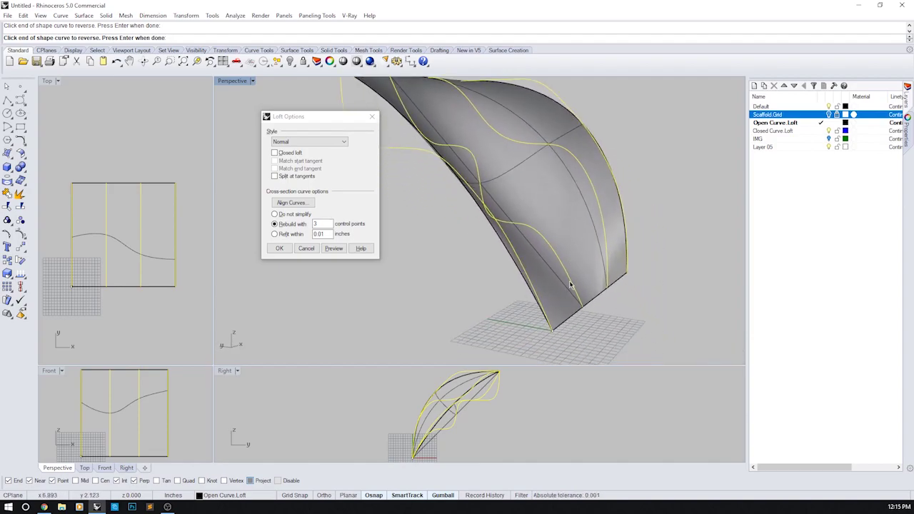
{"action": "right_click_drag", "start_coordinate": [550, 185], "coordinate": [548, 230]}
Preview the loft with its cross-sections rebuilt to 100 control points and inspect how closely the surface follows the profile curves.
{"action": "left_click", "coordinate": [326, 224]}
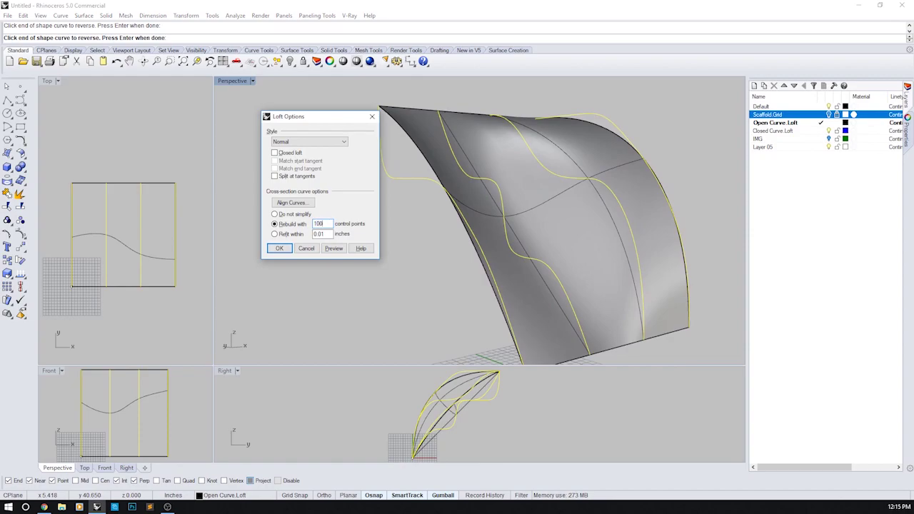
{"action": "left_click", "coordinate": [333, 247]}
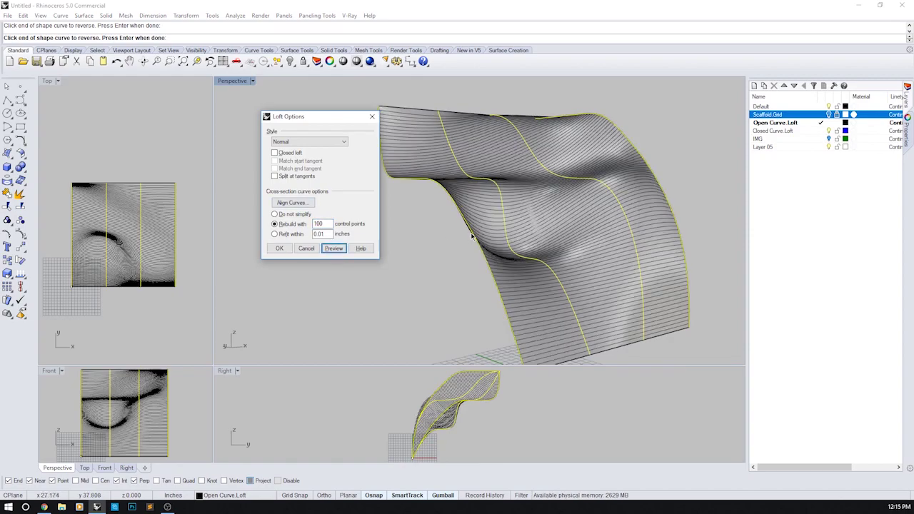
{"action": "right_click_drag", "start_coordinate": [475, 238], "coordinate": [574, 219]}
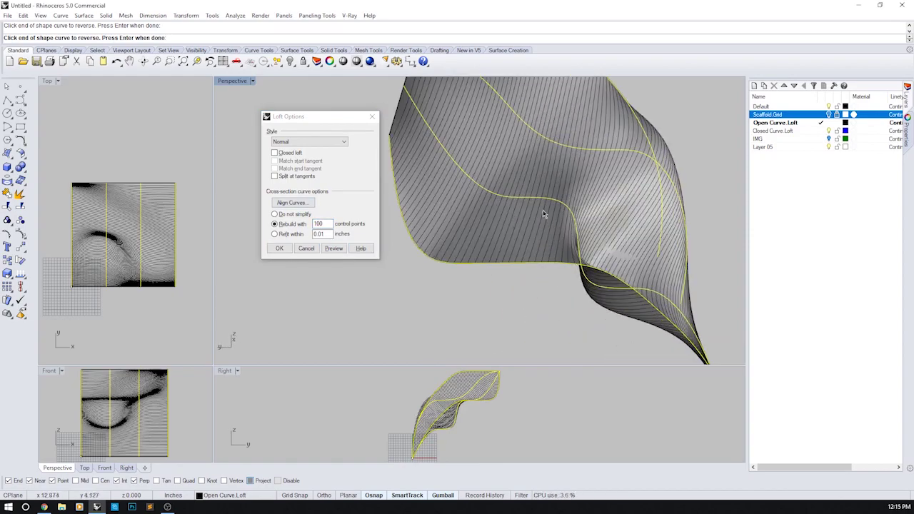
{"action": "right_click_drag", "start_coordinate": [499, 208], "coordinate": [561, 245]}
{"action": "scroll", "coordinate": [571, 245], "scroll_direction": "down", "scroll_amount": 3}
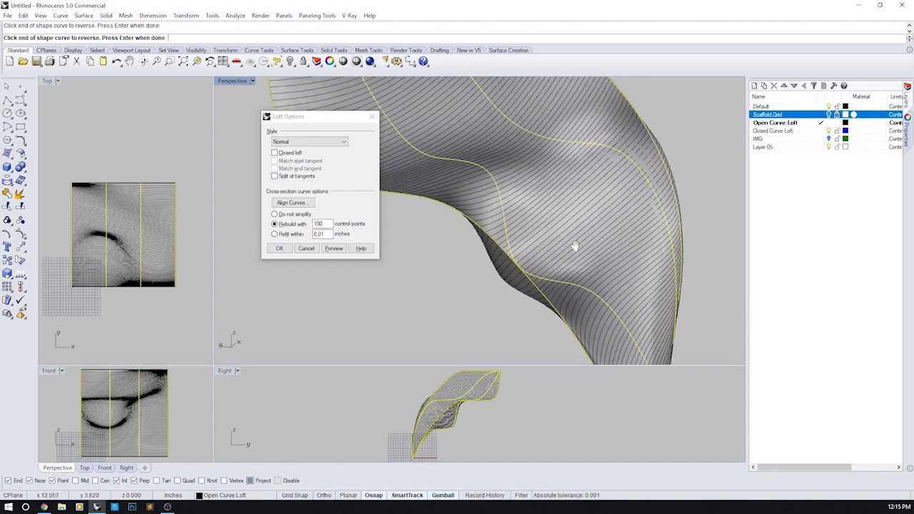
{"action": "right_click_drag", "start_coordinate": [587, 269], "coordinate": [535, 259]}
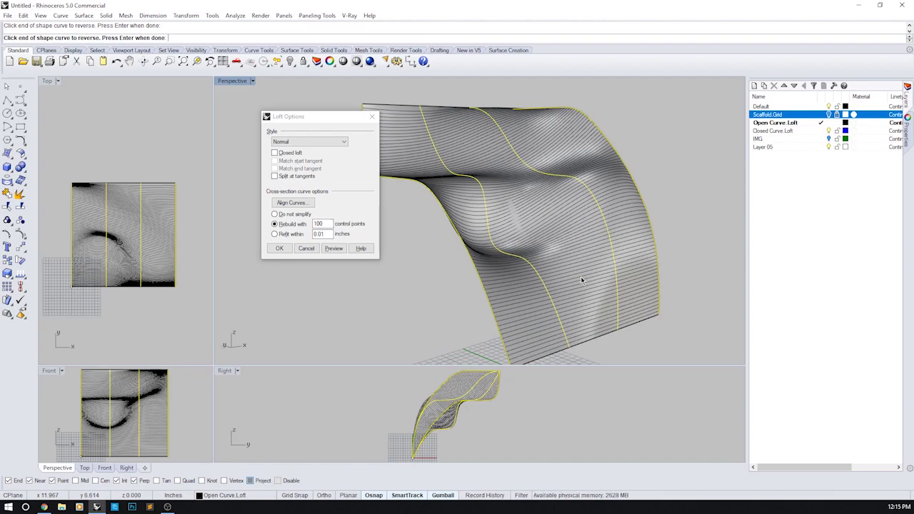
Create the Normal-style loft with the cross-section curves set to Do not simplify.
{"action": "left_click", "coordinate": [288, 214]}
{"action": "left_click", "coordinate": [326, 249]}
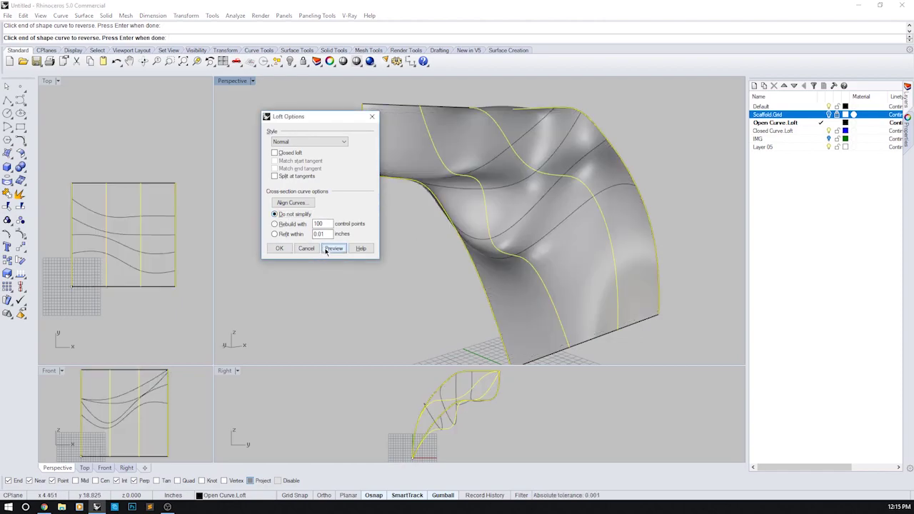
{"action": "left_click", "coordinate": [278, 249]}
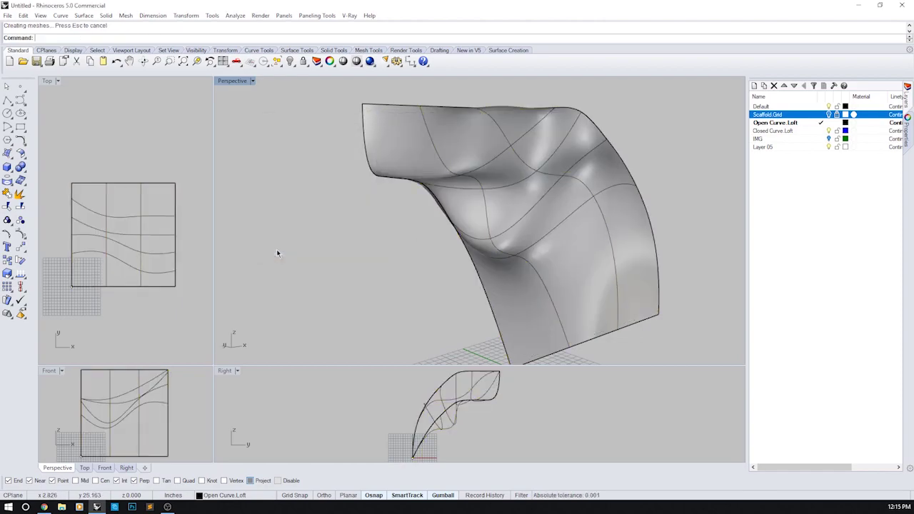
Move the new lofted surface along the x axis, clear of the four profile curves, and deselect it.
{"action": "left_click", "coordinate": [560, 219]}
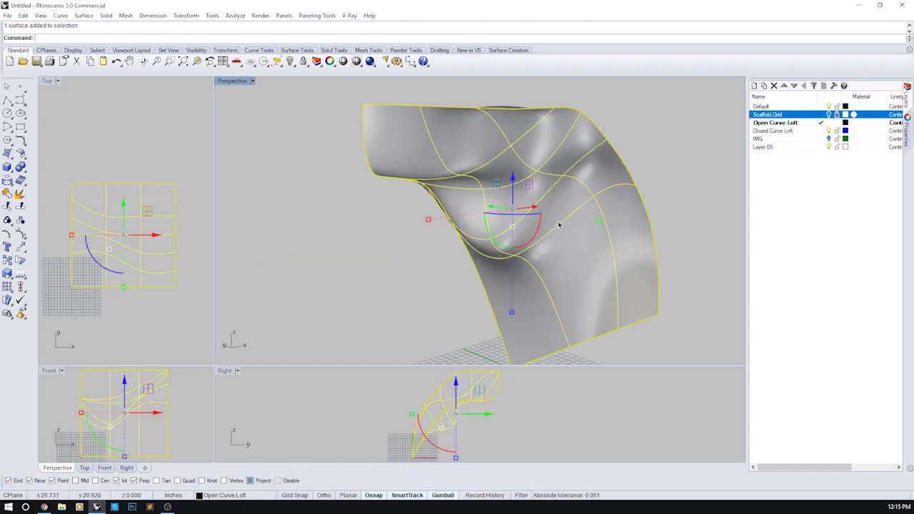
{"action": "left_click", "coordinate": [151, 234]}
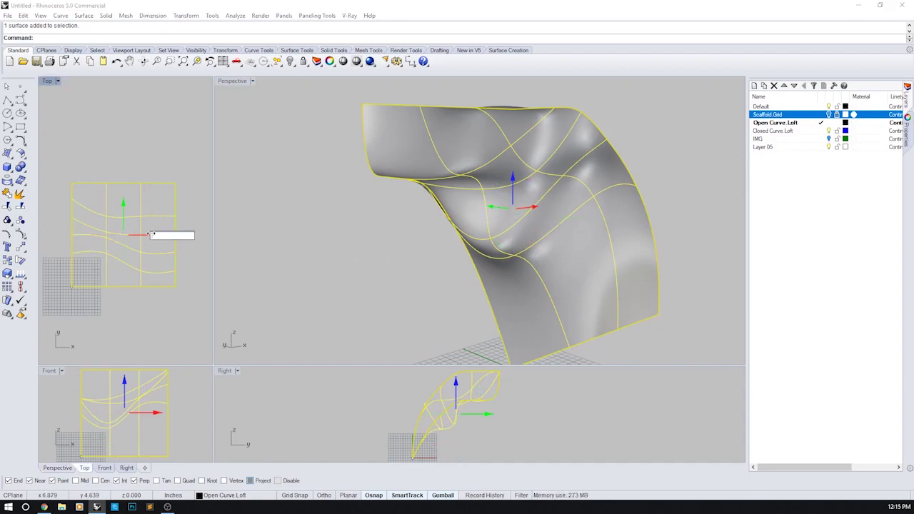
{"action": "key", "text": "Return"}
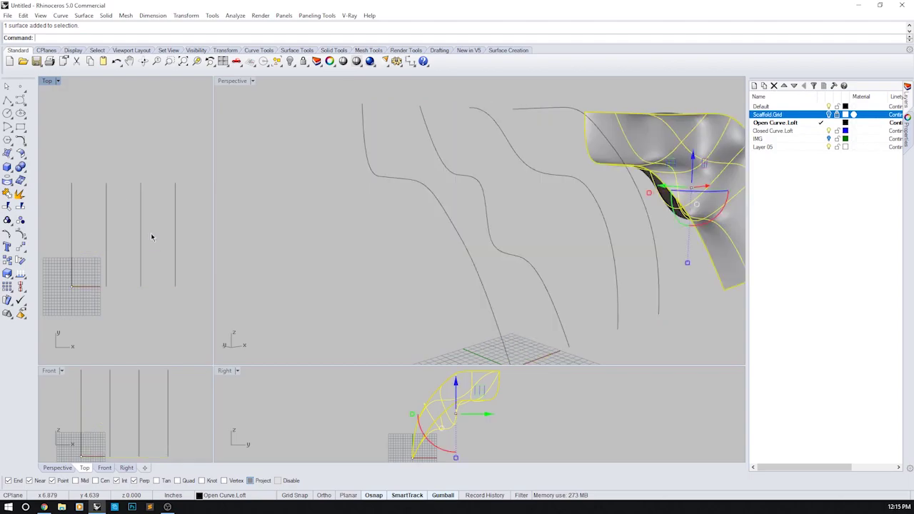
{"action": "left_click", "coordinate": [364, 247]}
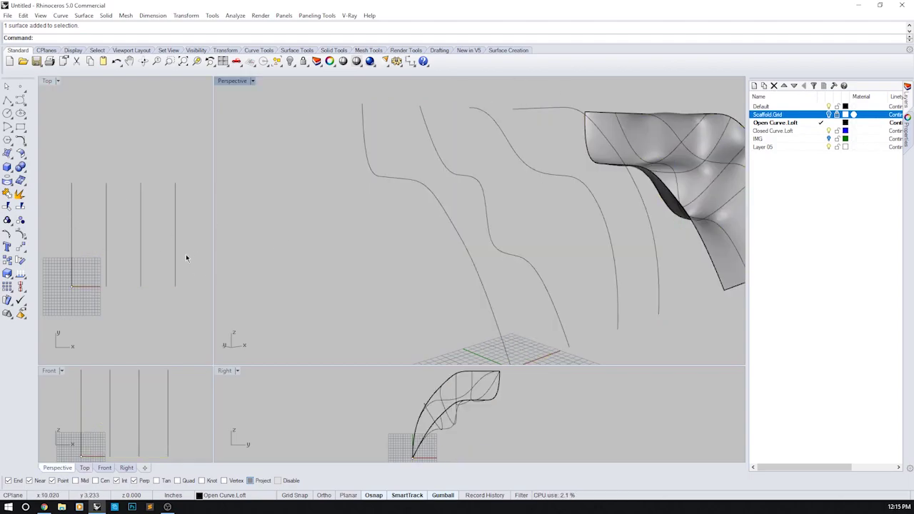
Loft the four profile curves again in Normal style with the cross-sections rebuilt to 100 control points.
{"action": "left_click_drag", "start_coordinate": [186, 171], "coordinate": [58, 222]}
{"action": "type", "text": "Loft"}
{"action": "key", "text": "Return"}
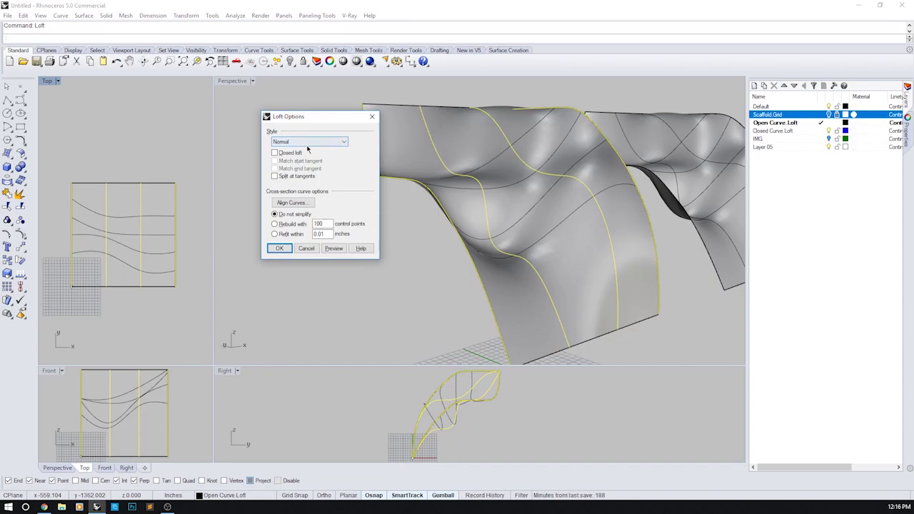
{"action": "left_click", "coordinate": [274, 224]}
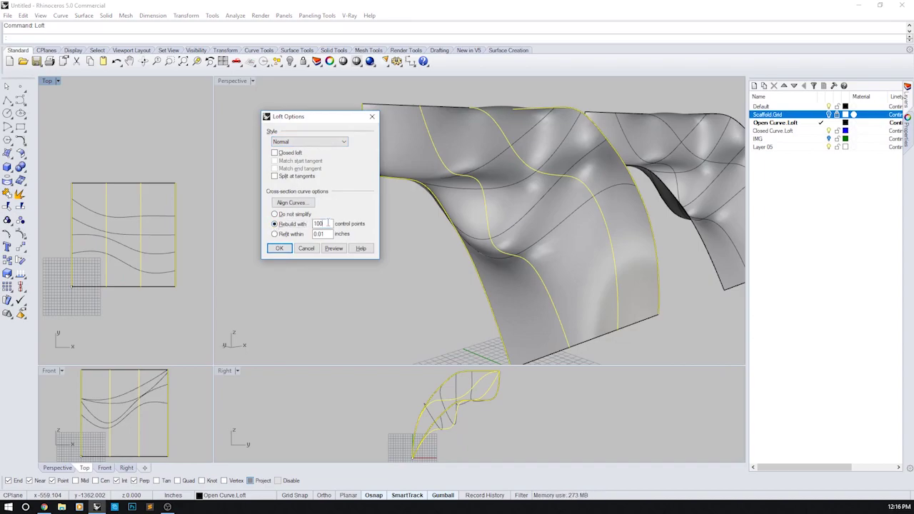
{"action": "left_click", "coordinate": [335, 249]}
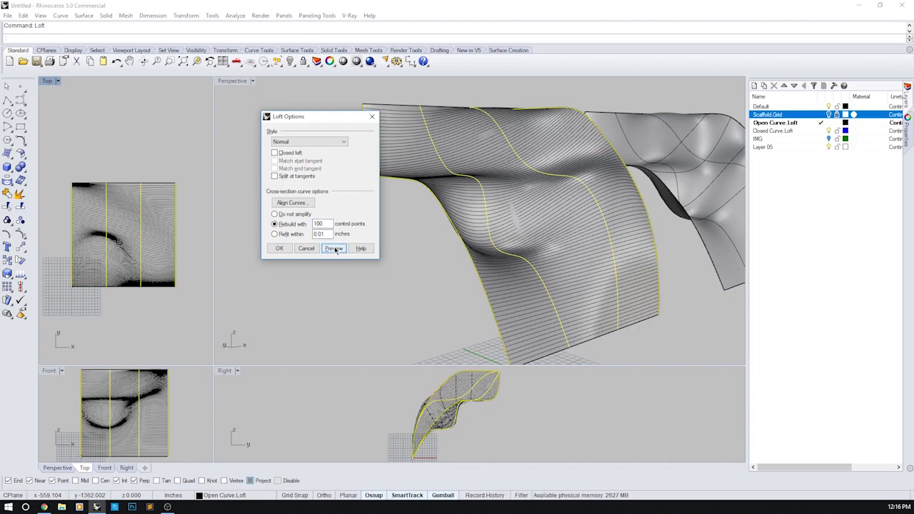
{"action": "left_click", "coordinate": [289, 143]}
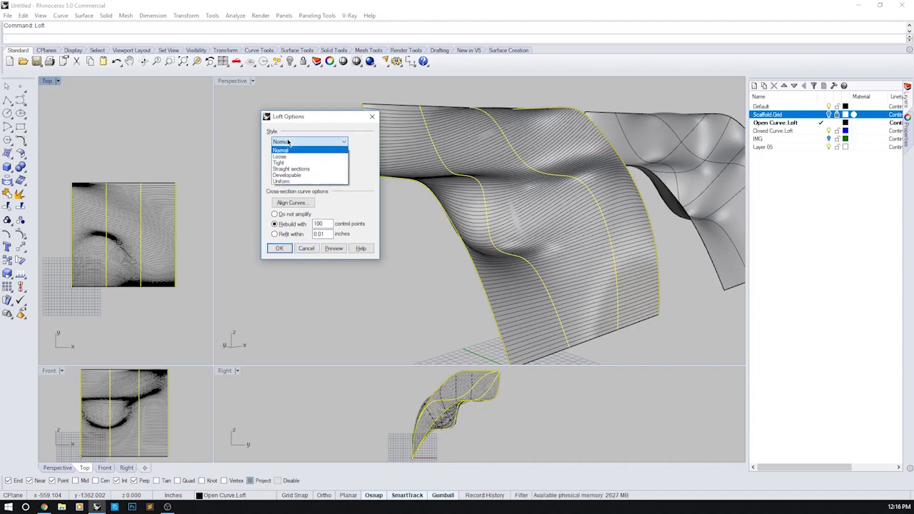
{"action": "left_click", "coordinate": [288, 142]}
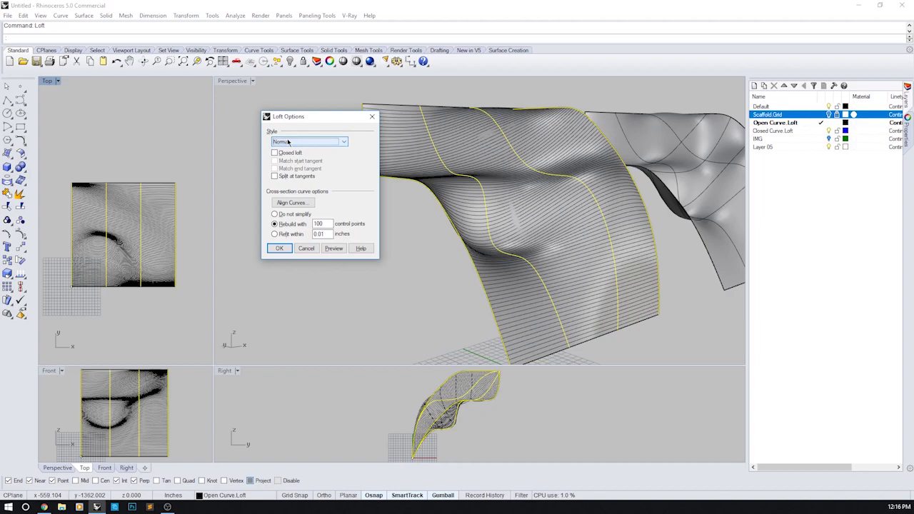
{"action": "left_click", "coordinate": [277, 249]}
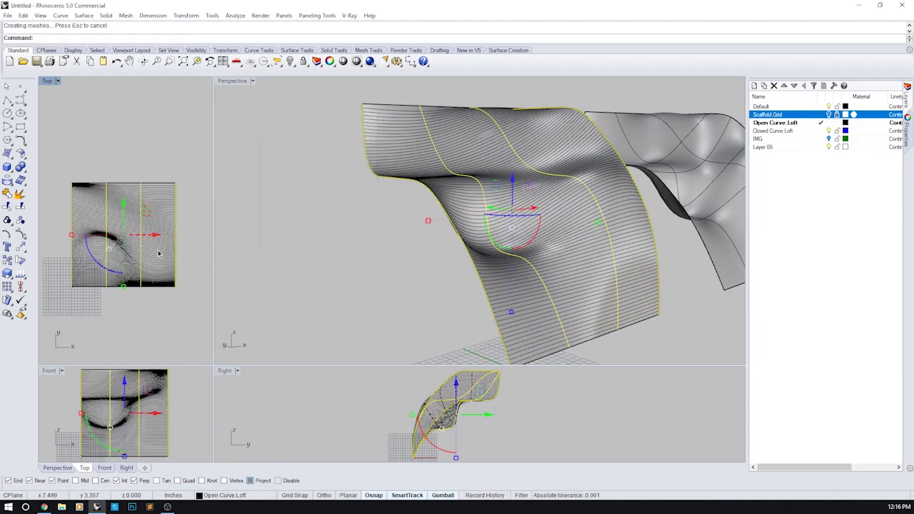
Move the rebuilt loft along the x axis beyond the first lofted surface and deselect it.
{"action": "left_click", "coordinate": [152, 235]}
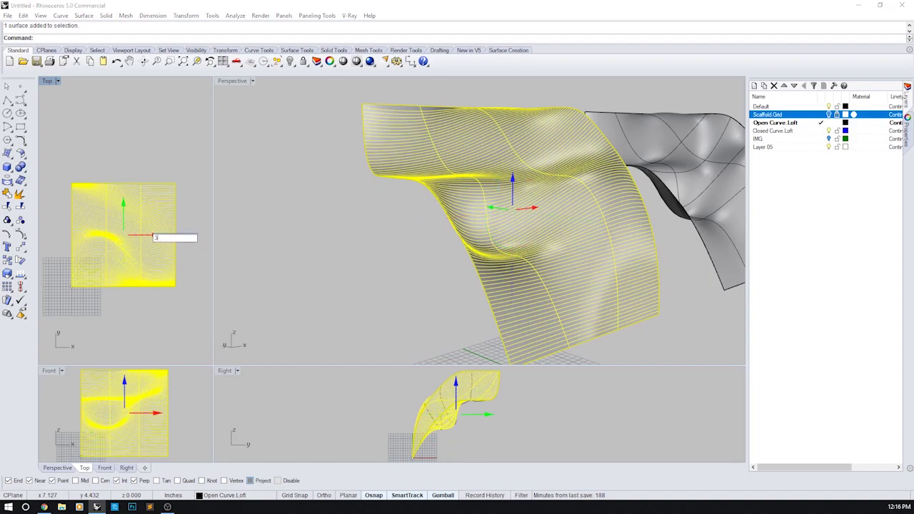
{"action": "key", "text": "Return"}
{"action": "left_click", "coordinate": [170, 171]}
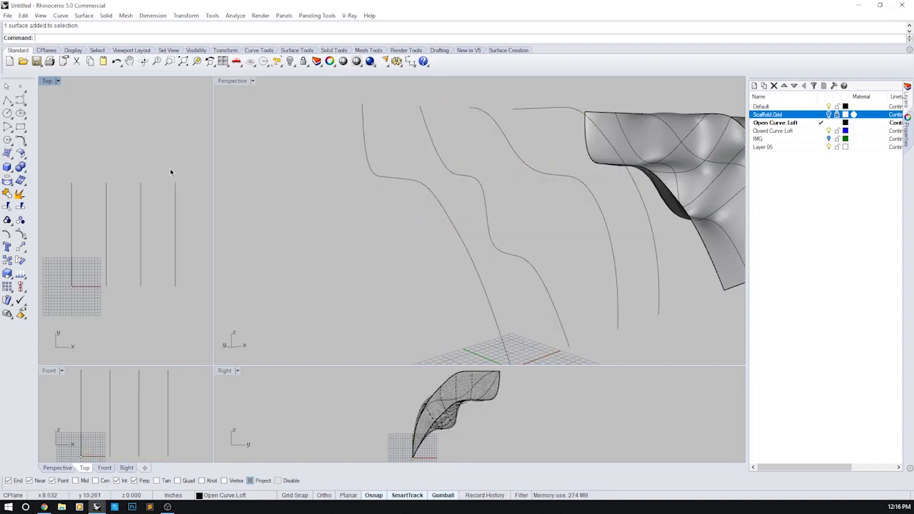
Loft the four profile curves with the Straight sections style and the cross-sections set to Do not simplify.
{"action": "type", "text": "Loft"}
{"action": "key", "text": "Return"}
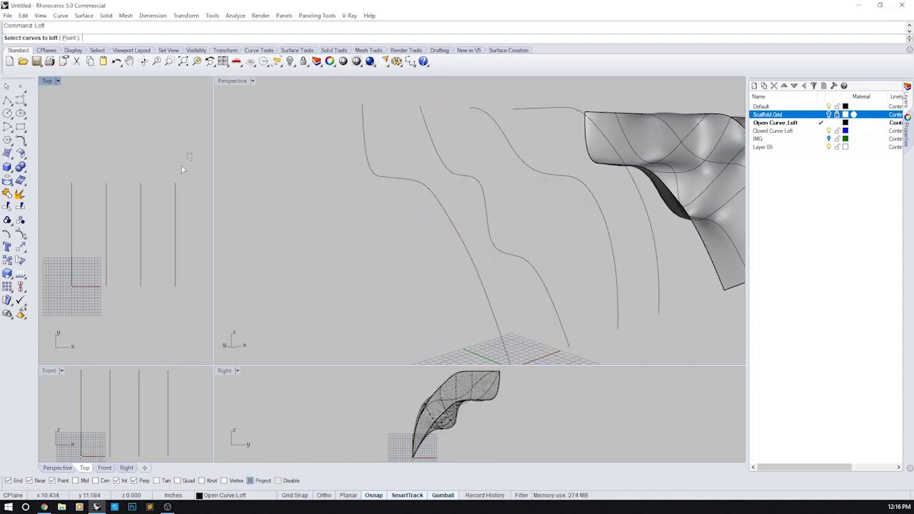
{"action": "left_click_drag", "start_coordinate": [52, 232], "coordinate": [53, 232]}
{"action": "key", "text": "Return"}
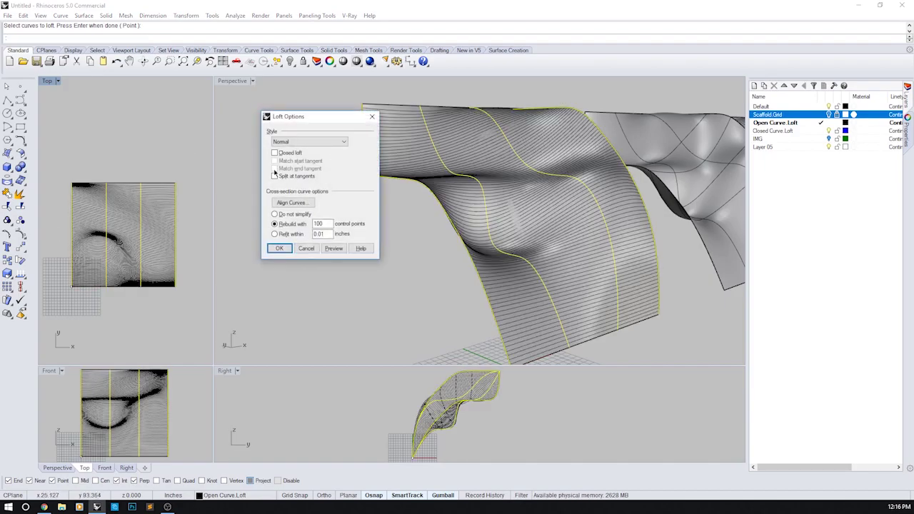
{"action": "left_click", "coordinate": [333, 144]}
{"action": "left_click", "coordinate": [300, 174]}
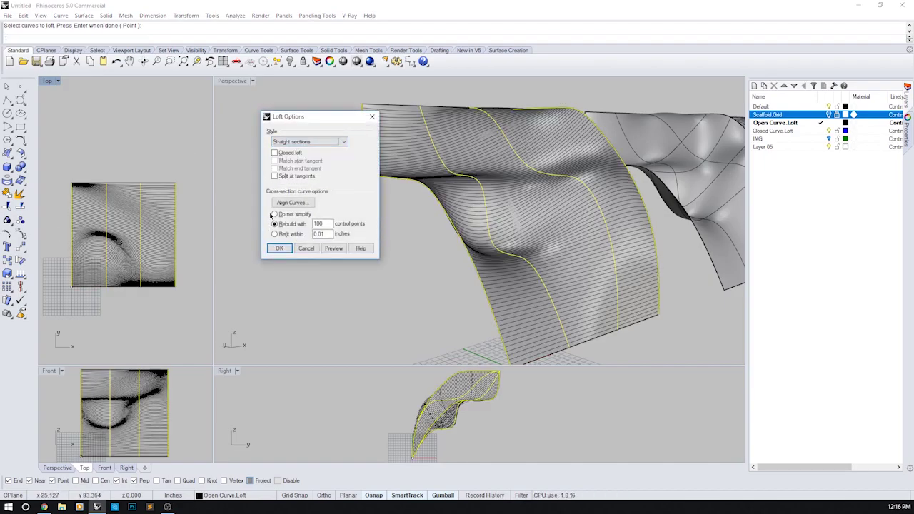
{"action": "left_click", "coordinate": [334, 248]}
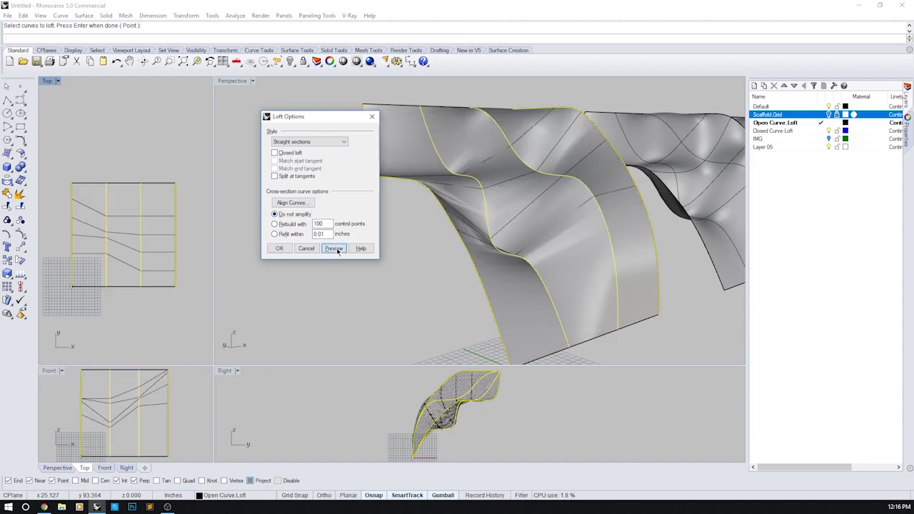
{"action": "left_click", "coordinate": [279, 249]}
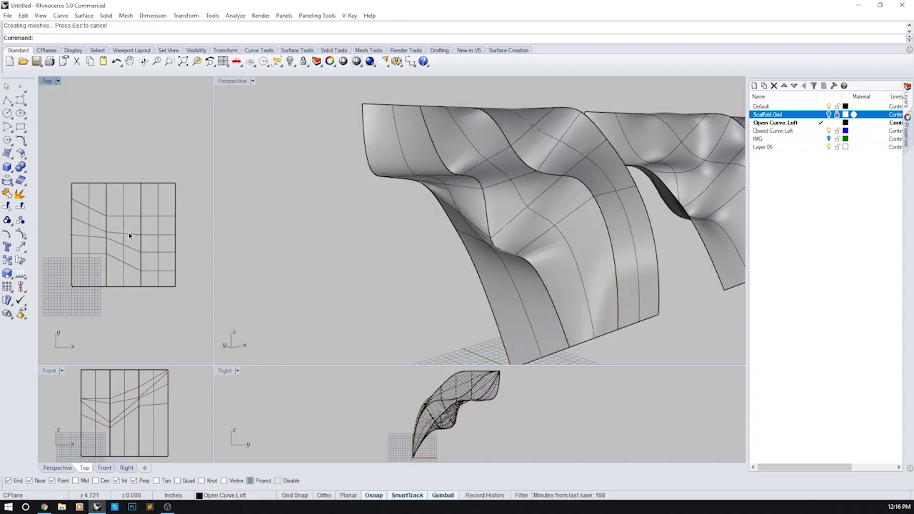
Move the straight-sections loft along the x axis past the rebuilt loft and show the row of lofts in a maximized Top viewport.
{"action": "left_click", "coordinate": [157, 236]}
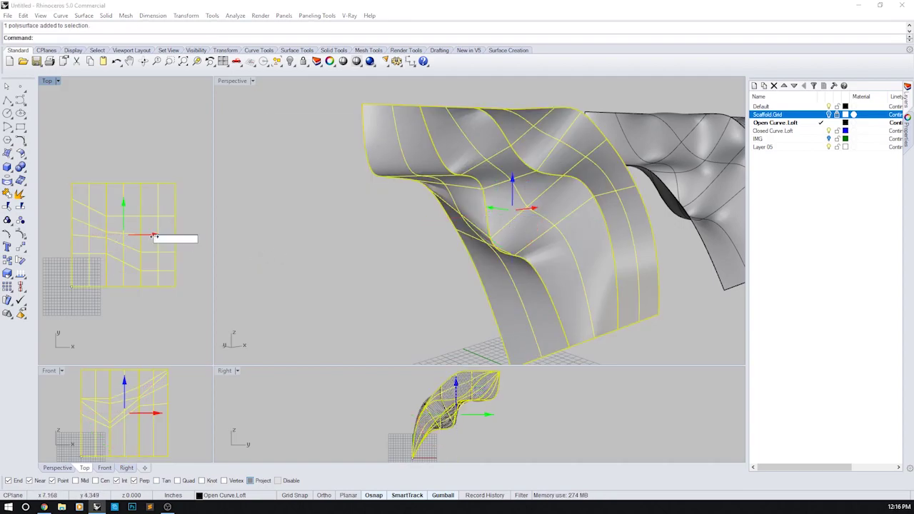
{"action": "key", "text": "Delete"}
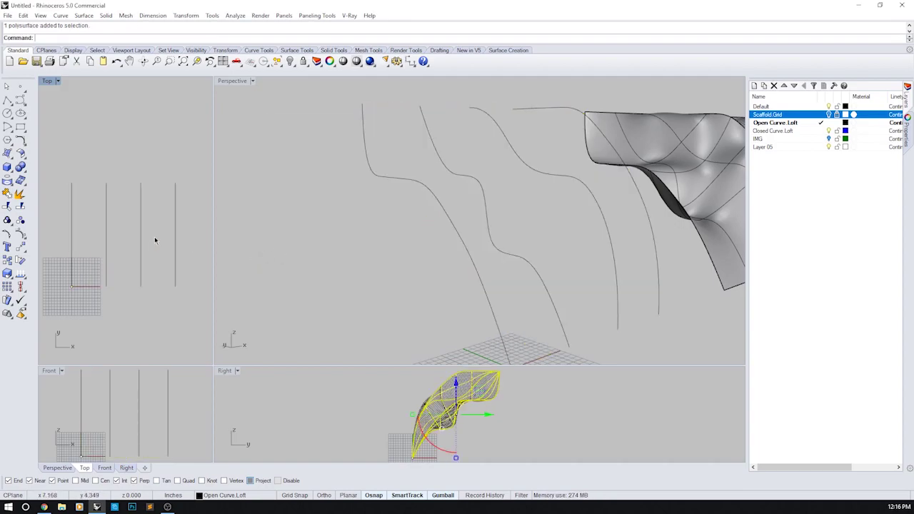
{"action": "double_click", "coordinate": [47, 80]}
{"action": "scroll", "coordinate": [341, 269], "scroll_direction": "down", "scroll_amount": 6}
{"action": "right_click_drag", "start_coordinate": [430, 265], "coordinate": [226, 246]}
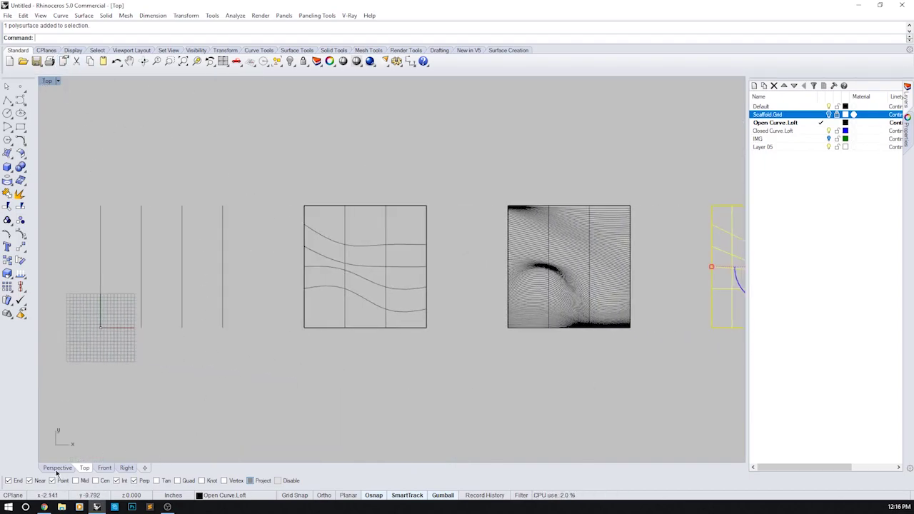
{"action": "scroll", "coordinate": [404, 359], "scroll_direction": "down", "scroll_amount": 6}
{"action": "left_click", "coordinate": [455, 373]}
{"action": "right_click_drag", "start_coordinate": [484, 359], "coordinate": [446, 350]}
{"action": "scroll", "coordinate": [499, 344], "scroll_direction": "up", "scroll_amount": 2}
{"action": "scroll", "coordinate": [281, 274], "scroll_direction": "up", "scroll_amount": 1}
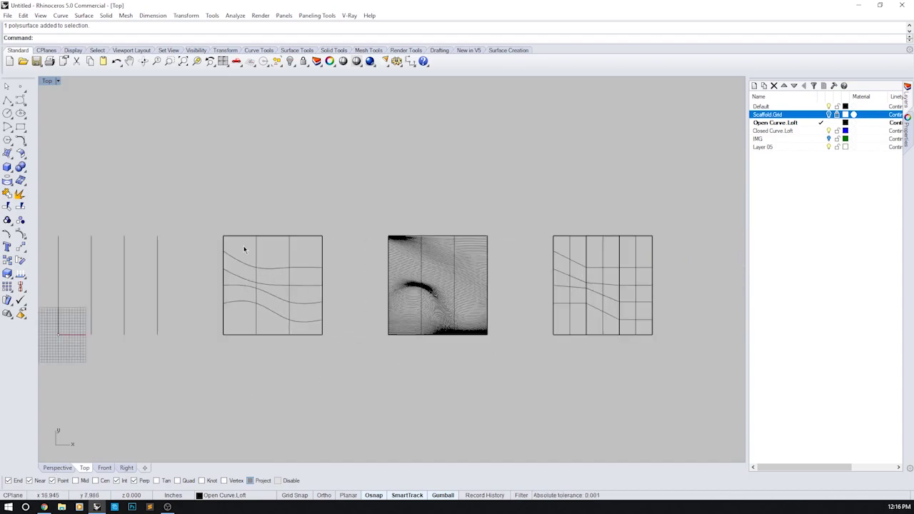
Place the text label "NORMAL" beneath the first, non-simplified loft in the Top view.
{"action": "scroll", "coordinate": [243, 248], "scroll_direction": "up", "scroll_amount": 1}
{"action": "left_click", "coordinate": [259, 259]}
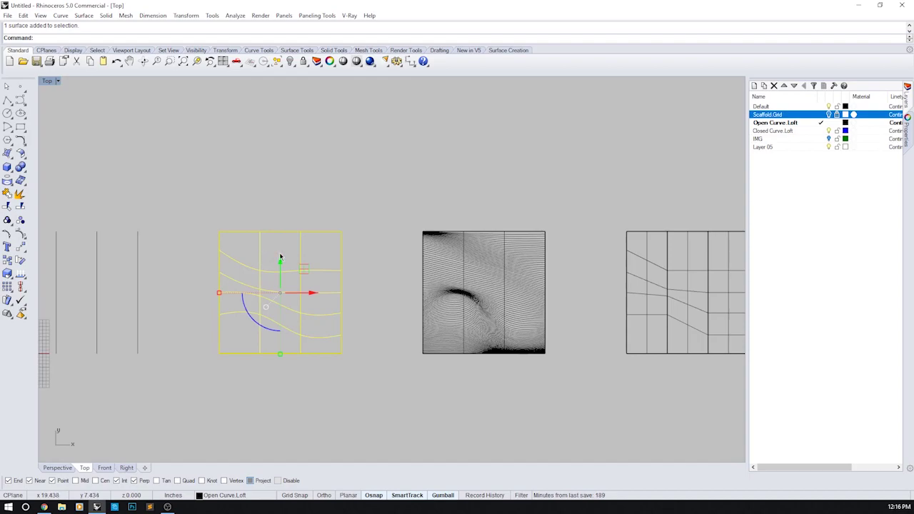
{"action": "key", "text": "Escape"}
{"action": "type", "text": "Text"}
{"action": "key", "text": "Return"}
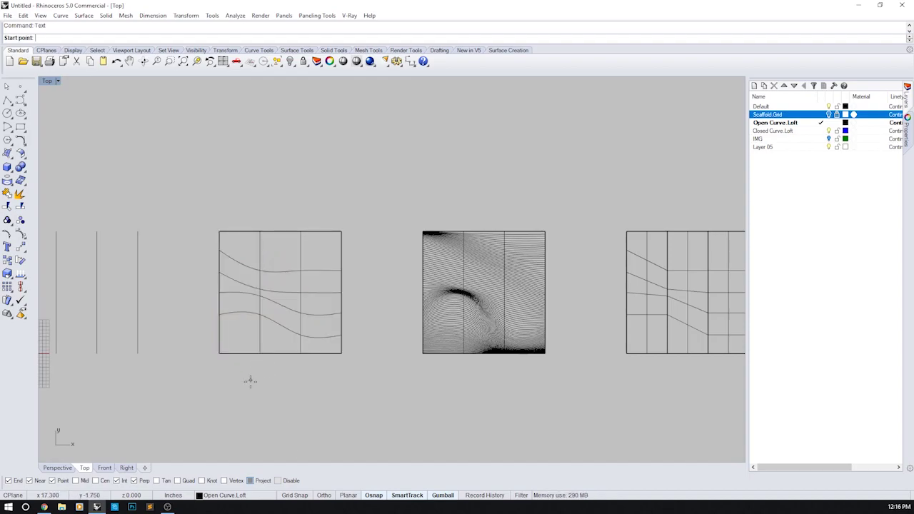
{"action": "left_click", "coordinate": [250, 382]}
{"action": "type", "text": "NORMAL"}
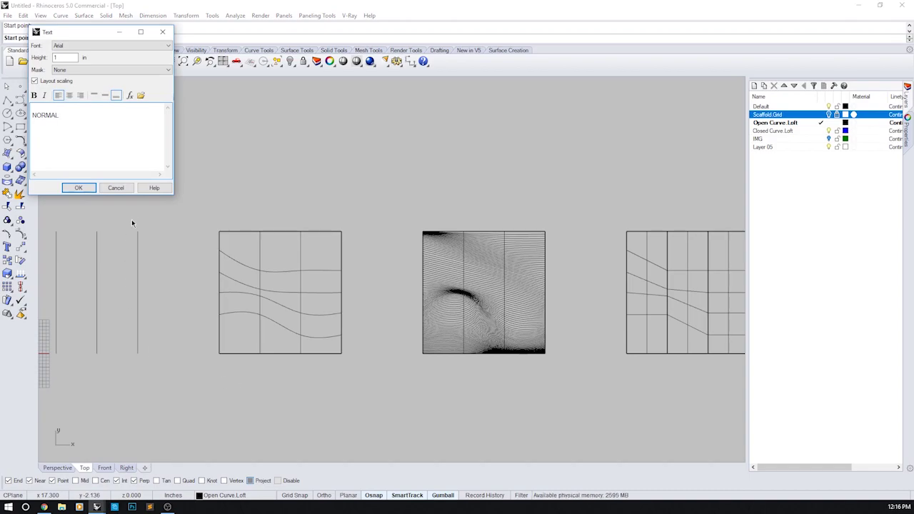
{"action": "left_click", "coordinate": [77, 188]}
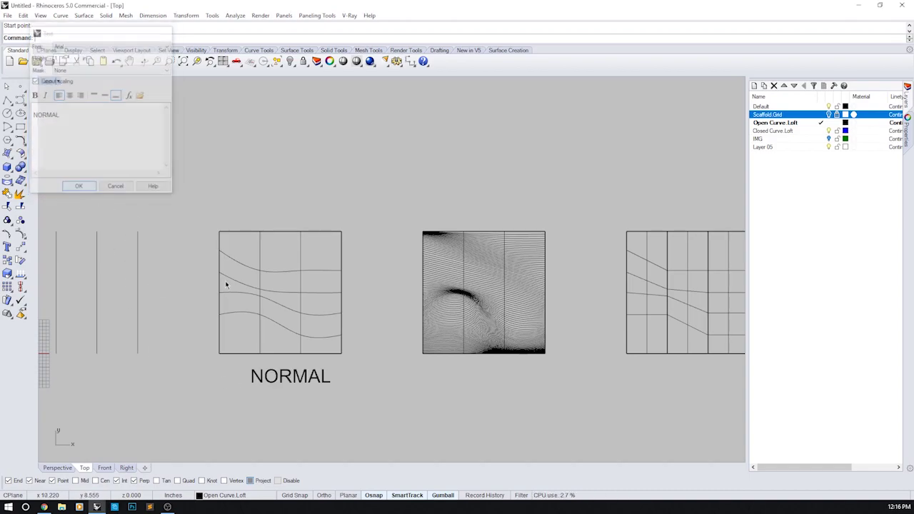
Place the text label "NORMAL - REBUILT" beneath the rebuilt loft.
{"action": "left_click", "coordinate": [454, 386]}
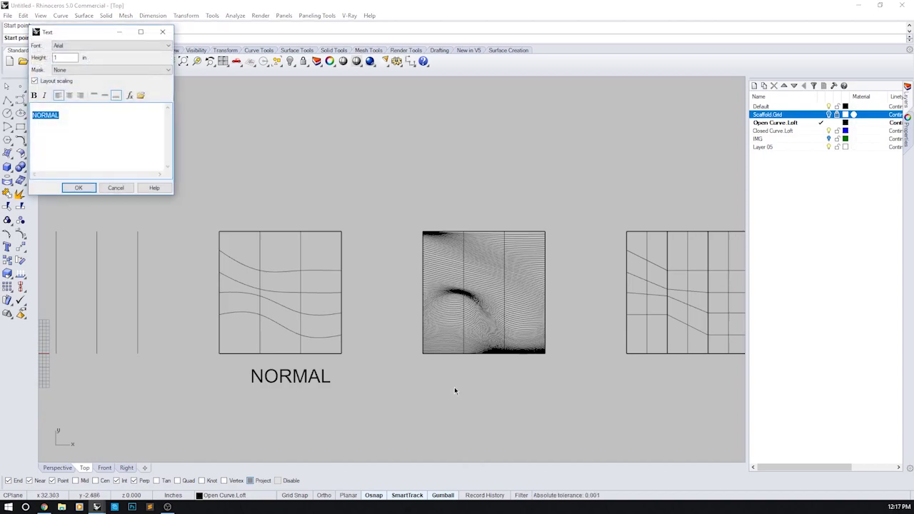
{"action": "left_click", "coordinate": [61, 115]}
{"action": "type", "text": "- reb"}
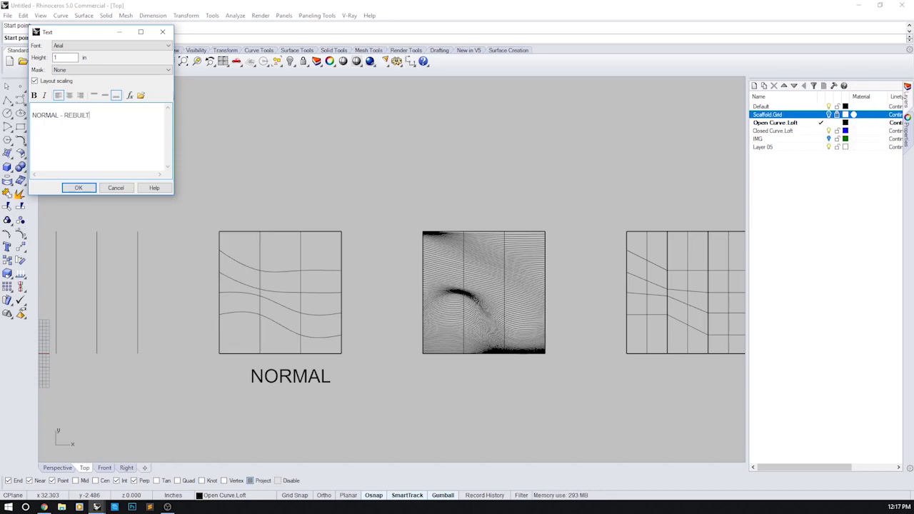
{"action": "left_click", "coordinate": [70, 189]}
Move the "NORMAL - REBUILT" label along the x axis so it sits centred beneath the rebuilt loft.
{"action": "right_click_drag", "start_coordinate": [535, 396], "coordinate": [427, 381]}
{"action": "left_click", "coordinate": [413, 368]}
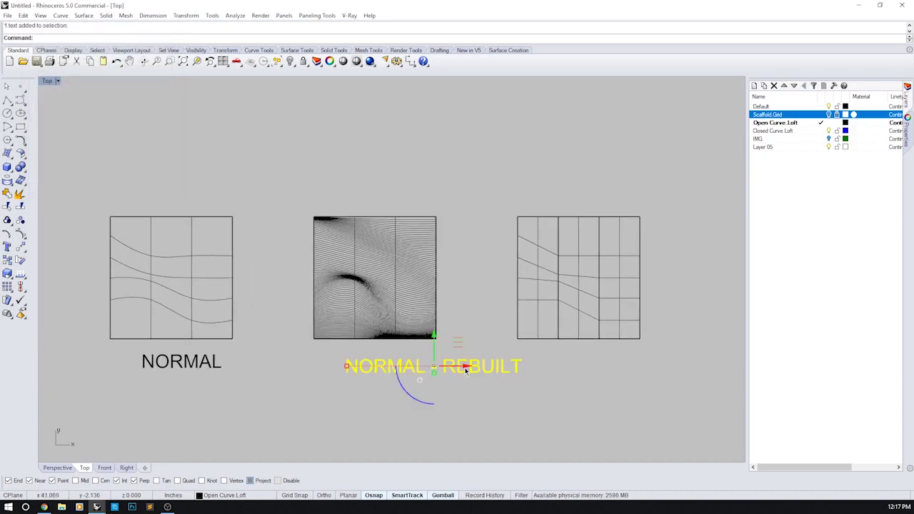
{"action": "left_click_drag", "start_coordinate": [462, 366], "coordinate": [405, 366]}
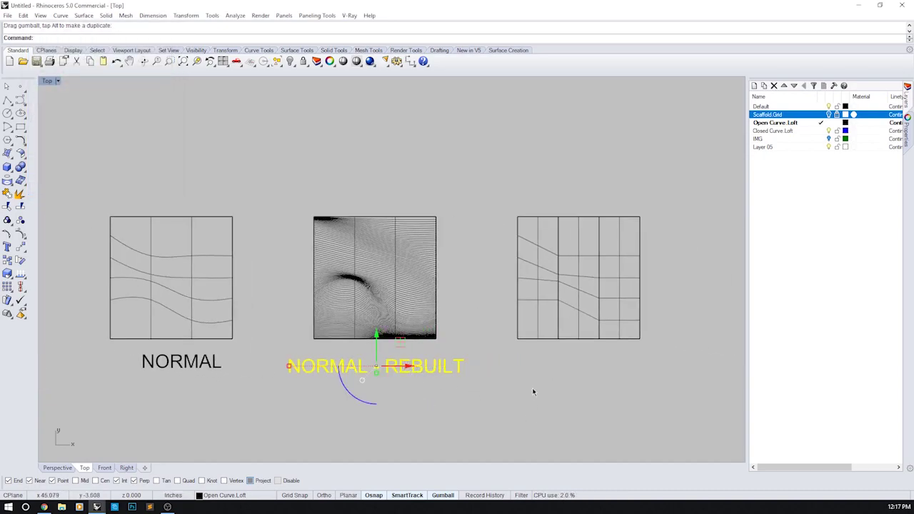
{"action": "left_click", "coordinate": [532, 389]}
Place the text label "STRAIGHT SECTION" beneath the straight-sections loft.
{"action": "type", "text": "Text"}
{"action": "key", "text": "Return"}
{"action": "left_click", "coordinate": [521, 365]}
{"action": "type", "text": "S"}
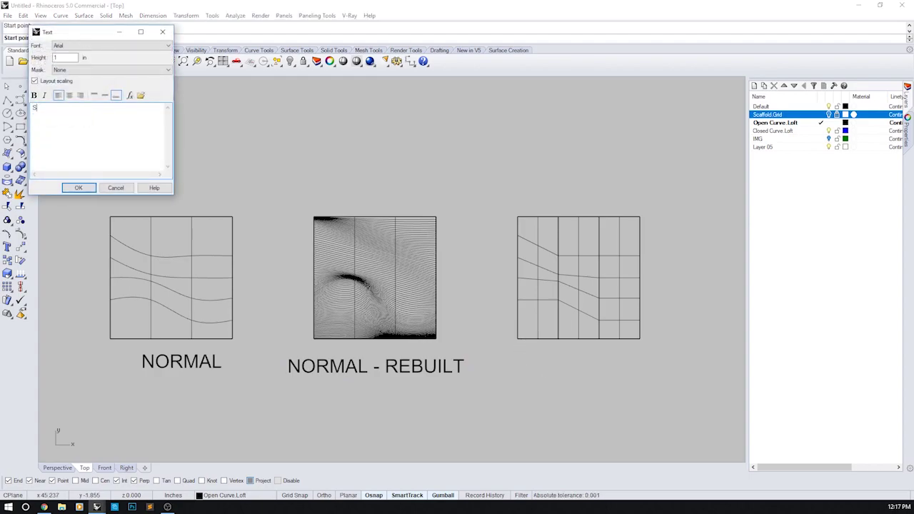
{"action": "type", "text": "TRAIGHT SECTION"}
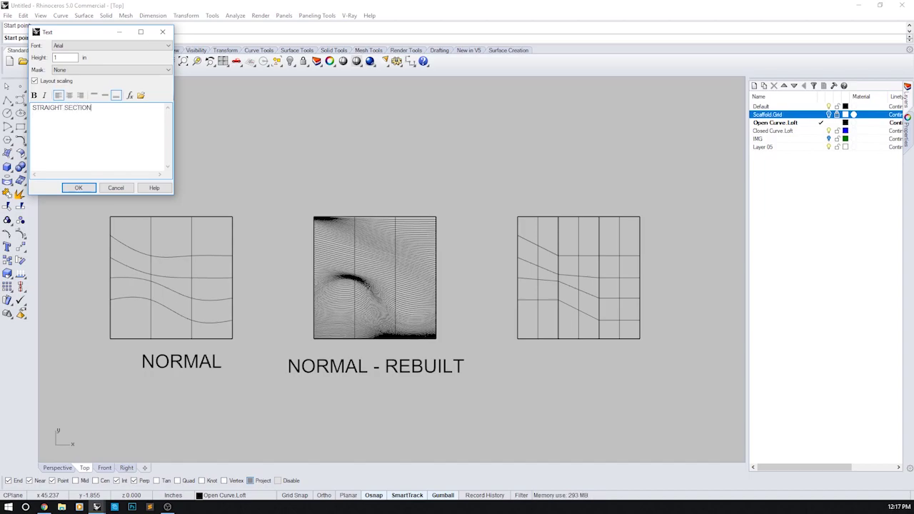
{"action": "left_click", "coordinate": [79, 187]}
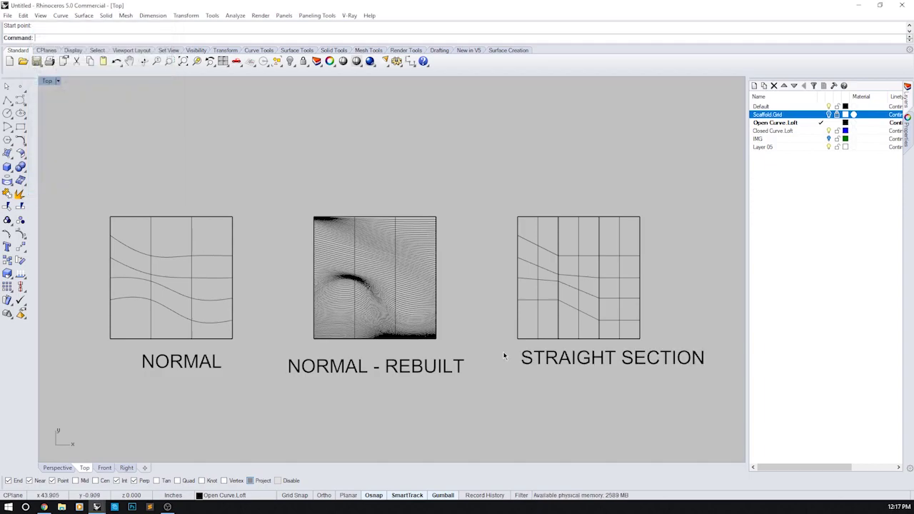
Align the three text labels beneath the lofts along a common baseline using Align with the Bottom option.
{"action": "left_click", "coordinate": [544, 361]}
{"action": "left_click", "coordinate": [407, 370]}
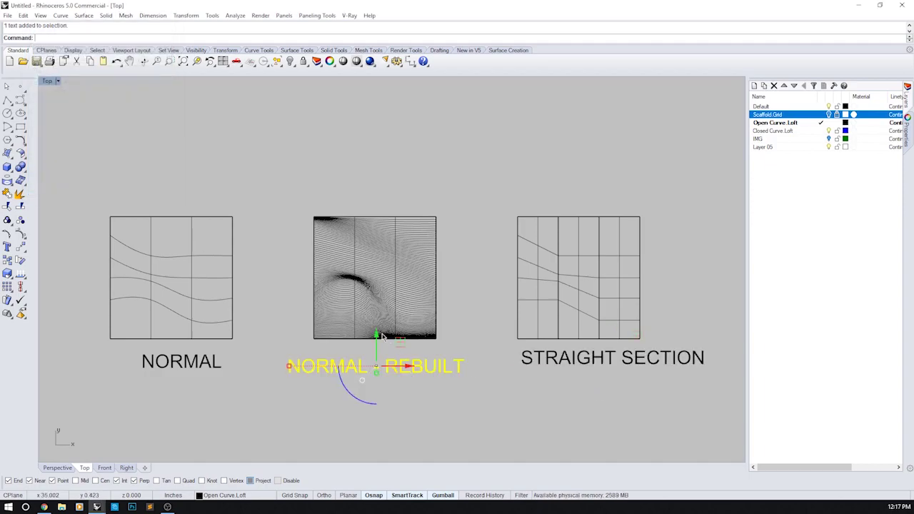
{"action": "left_click", "coordinate": [409, 401]}
{"action": "left_click_drag", "start_coordinate": [226, 351], "coordinate": [186, 352]}
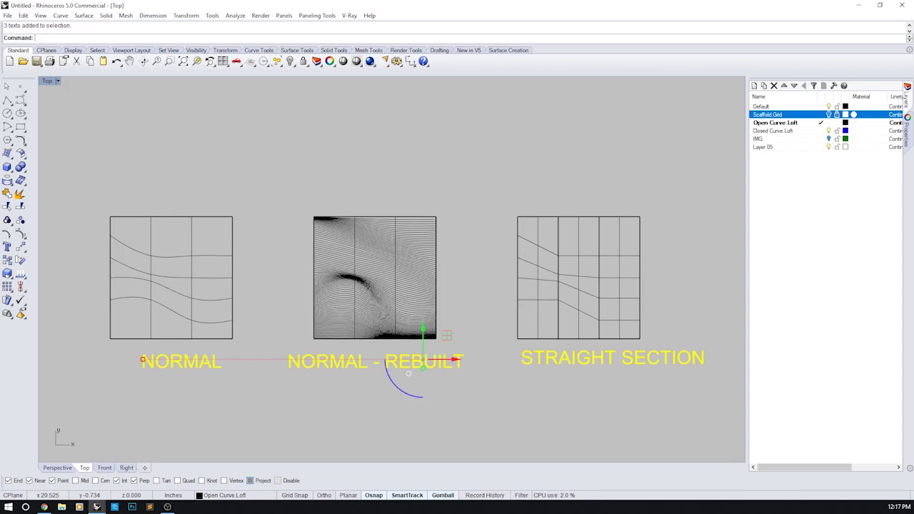
{"action": "type", "text": "n"}
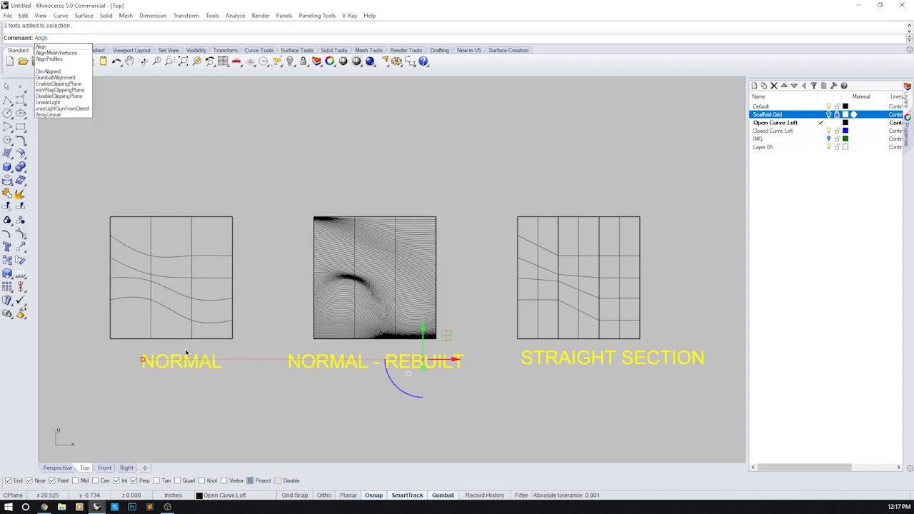
{"action": "key", "text": "Return"}
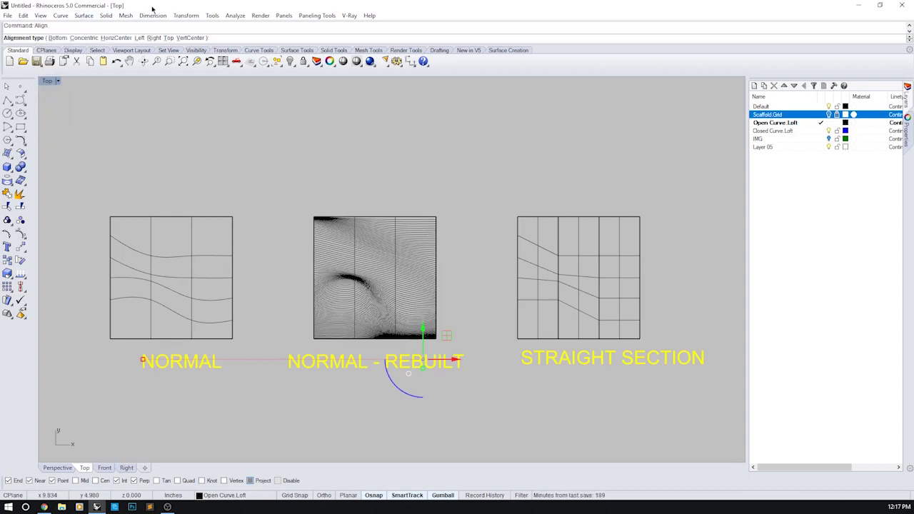
{"action": "left_click", "coordinate": [56, 38]}
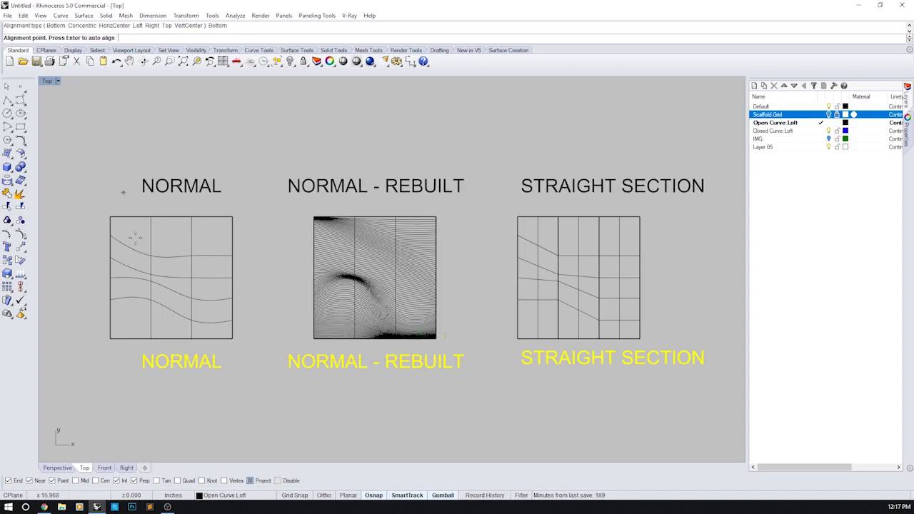
{"action": "left_click", "coordinate": [147, 370]}
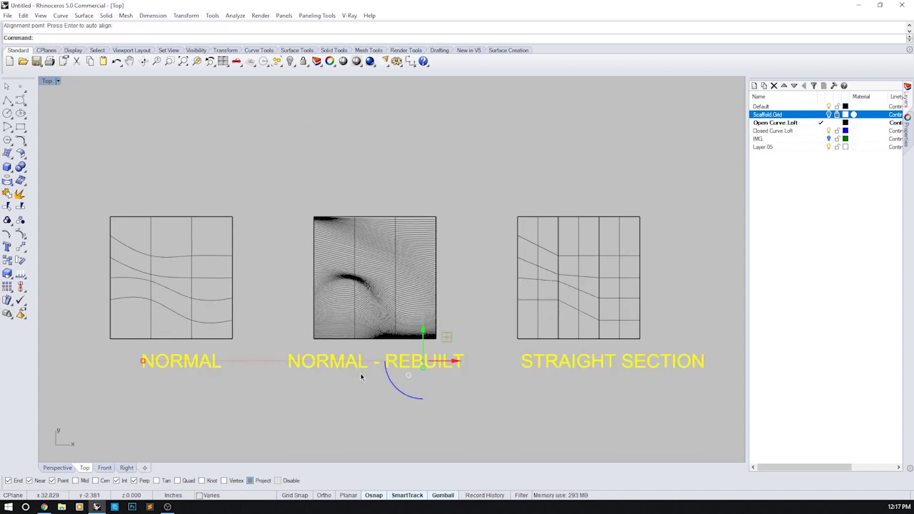
{"action": "left_click", "coordinate": [562, 443]}
Shift the "NORMAL" label slightly along the x axis to centre it beneath the first loft.
{"action": "left_click", "coordinate": [206, 361]}
{"action": "left_click_drag", "start_coordinate": [217, 361], "coordinate": [206, 361]}
{"action": "left_click", "coordinate": [443, 375]}
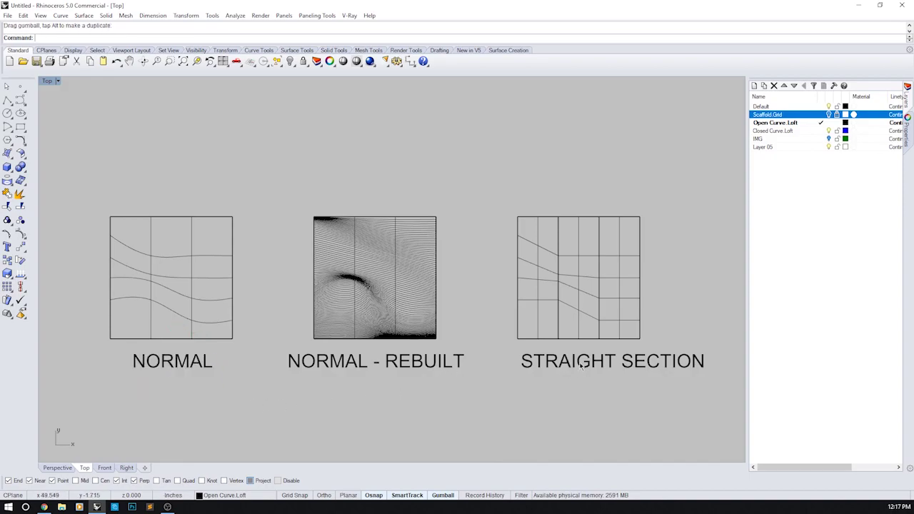
Examine the three labelled lofts in the Perspective viewport and look through the available display modes.
{"action": "left_click", "coordinate": [47, 469]}
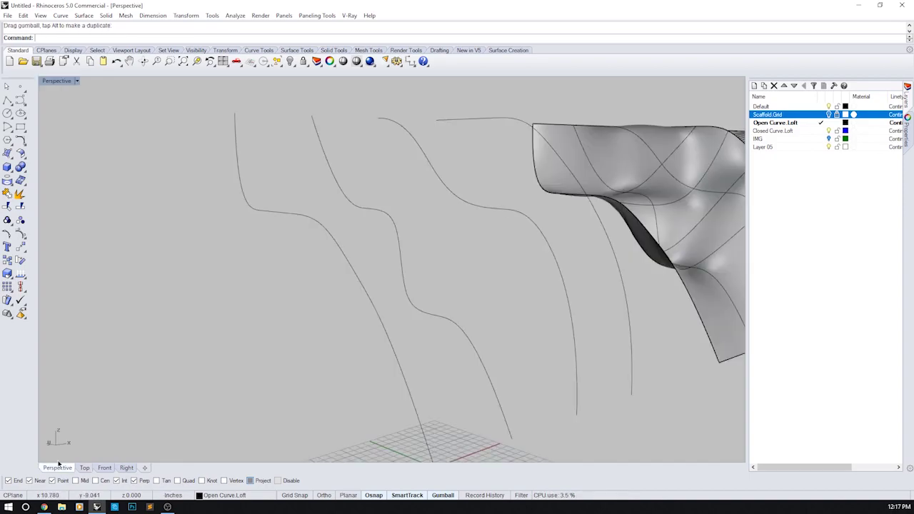
{"action": "scroll", "coordinate": [337, 363], "scroll_direction": "down", "scroll_amount": 6}
{"action": "right_click_drag", "start_coordinate": [622, 344], "coordinate": [487, 373], "text": "shift"}
{"action": "scroll", "coordinate": [558, 357], "scroll_direction": "up", "scroll_amount": 3}
{"action": "scroll", "coordinate": [302, 317], "scroll_direction": "up", "scroll_amount": 2}
{"action": "right_click_drag", "start_coordinate": [301, 316], "coordinate": [413, 306]}
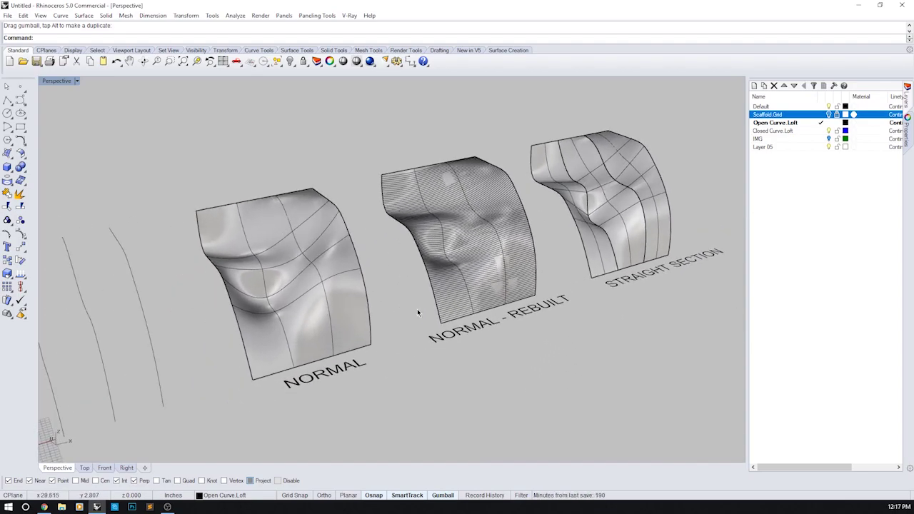
{"action": "left_click", "coordinate": [75, 82]}
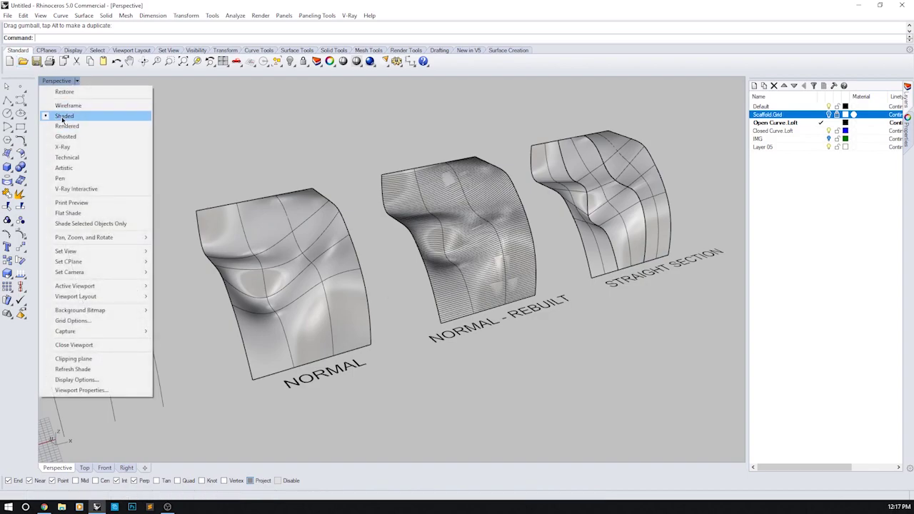
{"action": "left_click", "coordinate": [163, 121]}
{"action": "scroll", "coordinate": [341, 306], "scroll_direction": "up", "scroll_amount": 3}
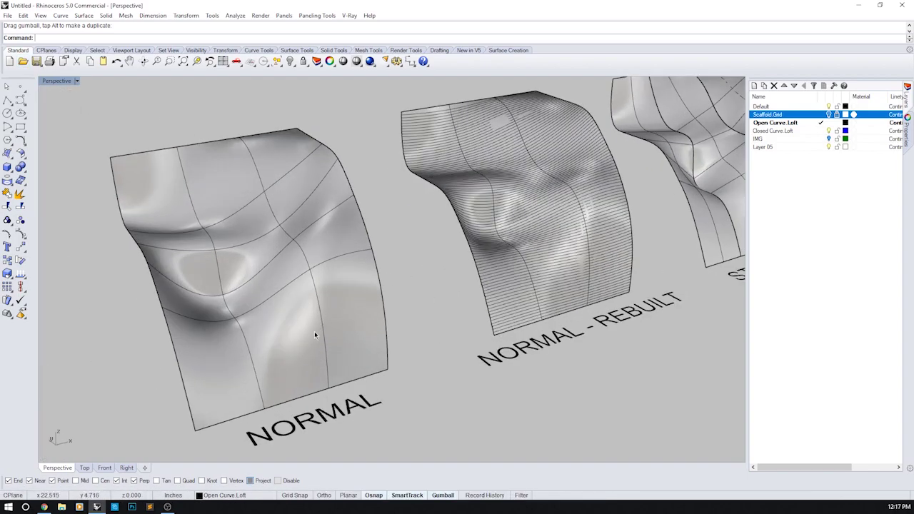
Turn on the control points of the loft labelled "NORMAL" with PointsOn.
{"action": "left_click", "coordinate": [328, 322]}
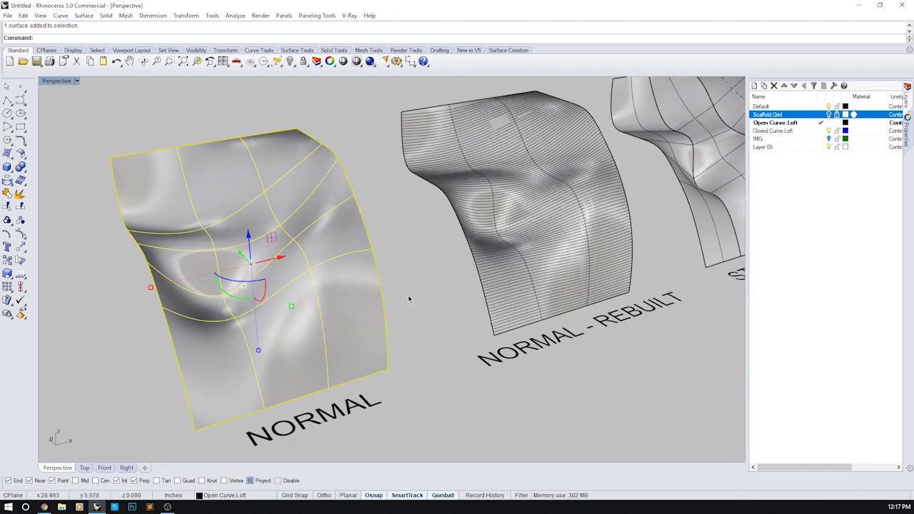
{"action": "scroll", "coordinate": [409, 299], "scroll_direction": "down", "scroll_amount": 2}
{"action": "mouse_move", "coordinate": [409, 298]}
{"action": "right_mouse_down"}
{"action": "mouse_move", "coordinate": [378, 302]}
{"action": "mouse_move", "coordinate": [399, 294]}
{"action": "right_mouse_up"}
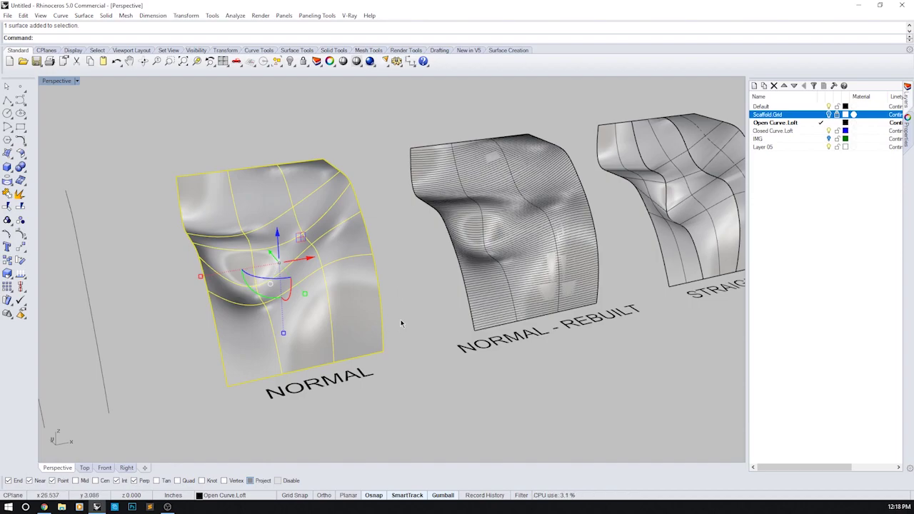
{"action": "left_click", "coordinate": [402, 320]}
{"action": "left_click", "coordinate": [357, 305]}
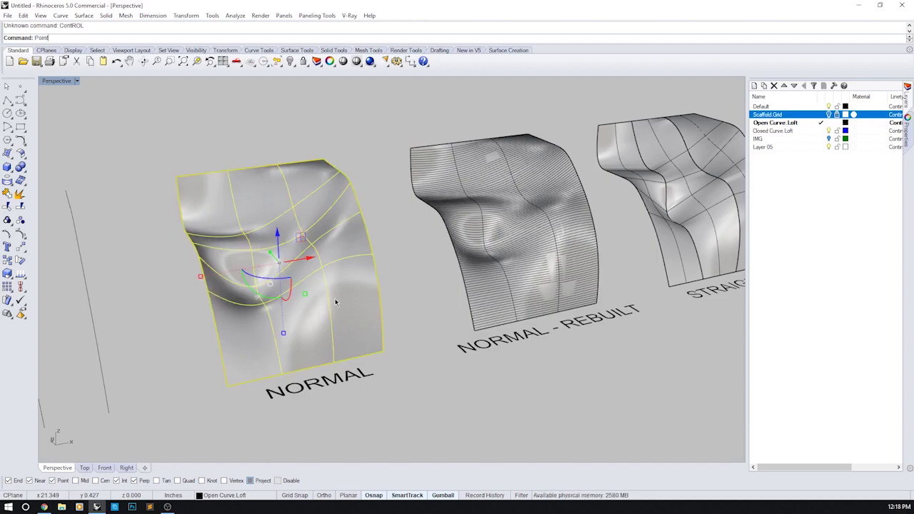
{"action": "type", "text": "sOn"}
{"action": "key", "text": "Return"}
Try moving two control points of the "NORMAL" loft along the z axis, undo each move, and turn the points off.
{"action": "right_click_drag", "start_coordinate": [356, 308], "coordinate": [363, 287]}
{"action": "scroll", "coordinate": [300, 257], "scroll_direction": "up", "scroll_amount": 5}
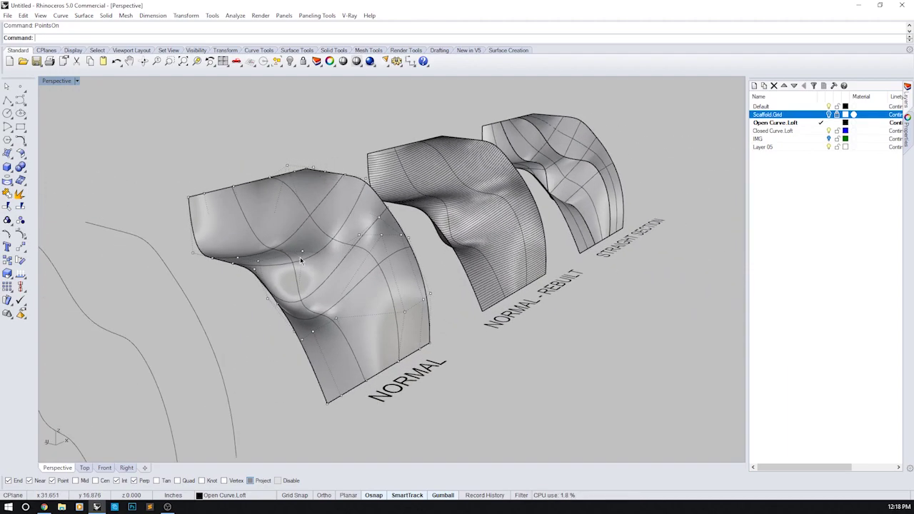
{"action": "left_click", "coordinate": [305, 248]}
{"action": "left_click_drag", "start_coordinate": [300, 227], "coordinate": [308, 208]}
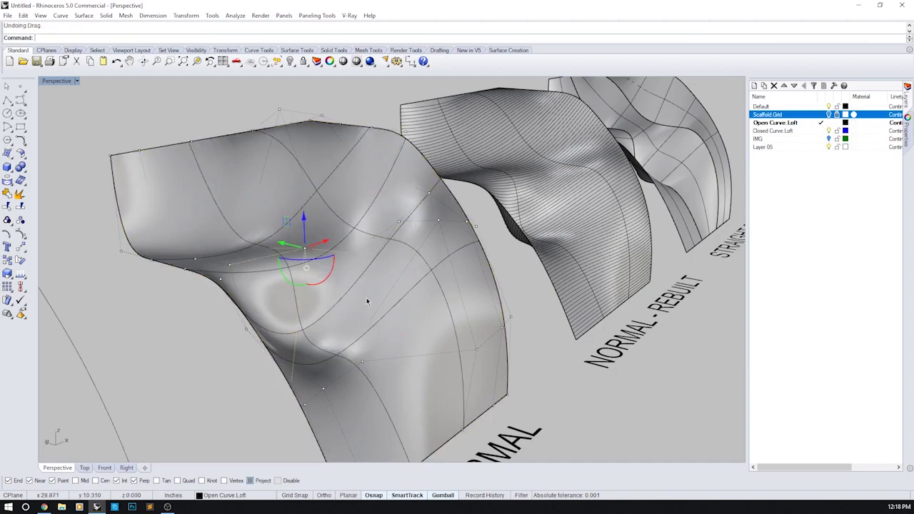
{"action": "right_click_drag", "start_coordinate": [369, 302], "coordinate": [347, 302]}
{"action": "left_click", "coordinate": [178, 251]}
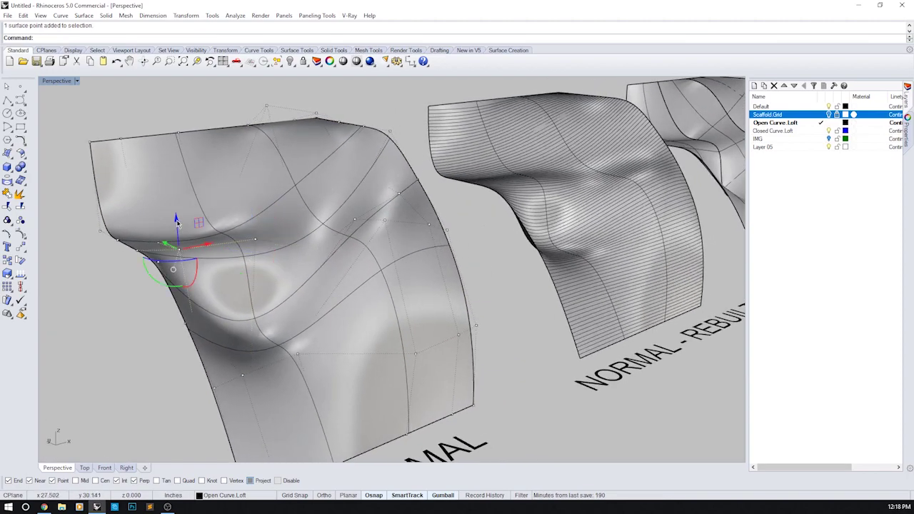
{"action": "left_click_drag", "start_coordinate": [176, 220], "coordinate": [172, 228]}
{"action": "key", "text": "ctrl+z"}
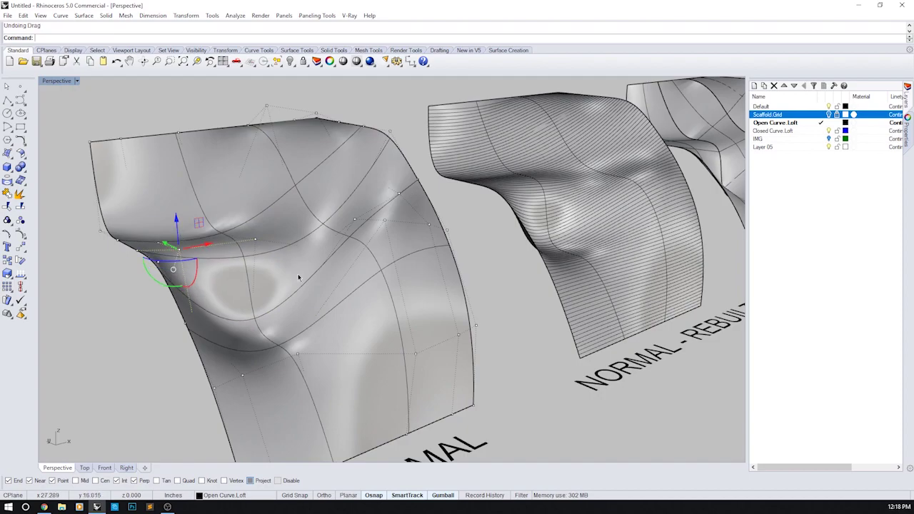
{"action": "key", "text": "Escape"}
Run PointsOn for the loft labelled "NORMAL - REBUILT" and examine its dense surface structure.
{"action": "right_click_drag", "start_coordinate": [485, 329], "coordinate": [435, 287], "text": "shift"}
{"action": "scroll", "coordinate": [435, 285], "scroll_direction": "down", "scroll_amount": 6}
{"action": "right_click_drag", "start_coordinate": [456, 317], "coordinate": [400, 313]}
{"action": "scroll", "coordinate": [449, 324], "scroll_direction": "up", "scroll_amount": 4}
{"action": "left_click", "coordinate": [407, 265]}
{"action": "type", "text": "PointsOn"}
{"action": "key", "text": "Return"}
{"action": "right_click_drag", "start_coordinate": [400, 314], "coordinate": [386, 218]}
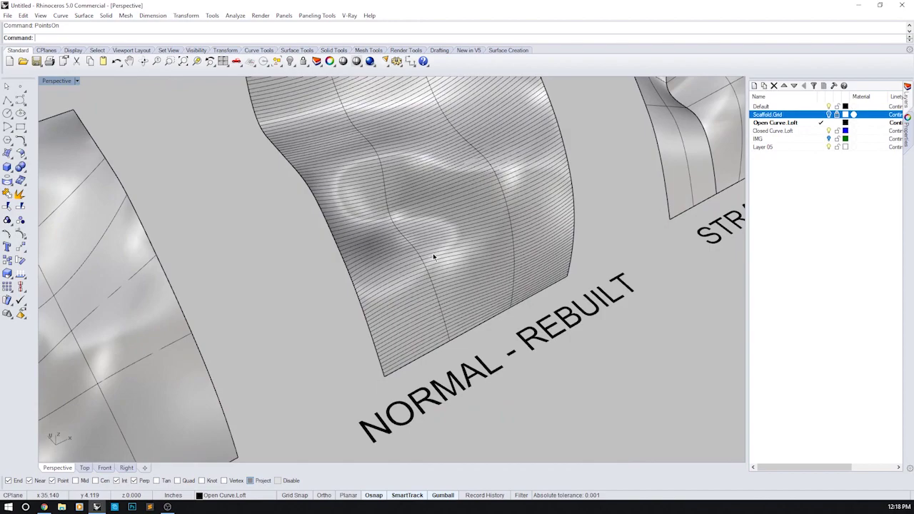
{"action": "scroll", "coordinate": [432, 252], "scroll_direction": "down", "scroll_amount": 3}
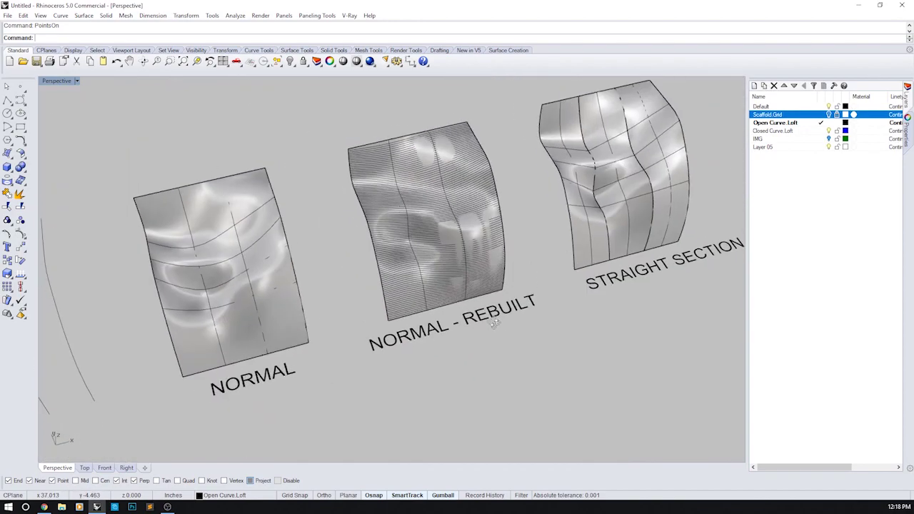
{"action": "scroll", "coordinate": [467, 230], "scroll_direction": "up", "scroll_amount": 3}
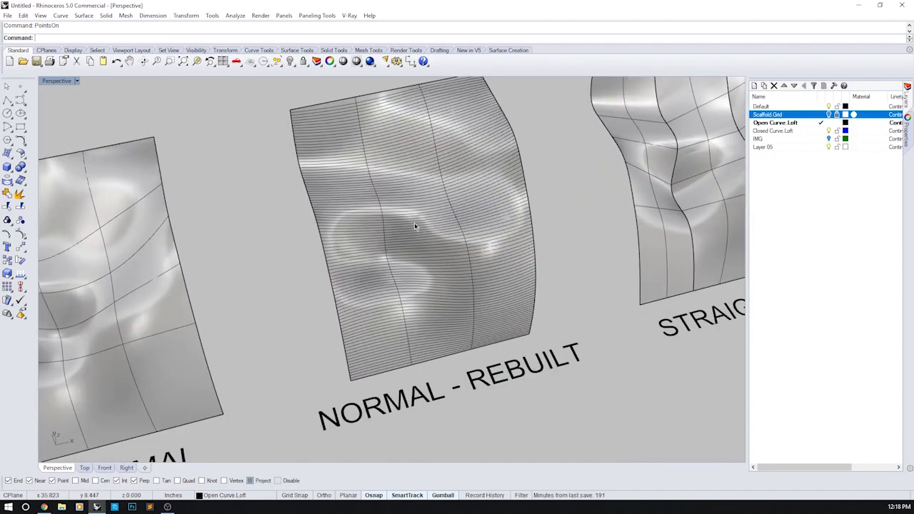
{"action": "right_click_drag", "start_coordinate": [507, 234], "coordinate": [455, 286]}
{"action": "scroll", "coordinate": [468, 269], "scroll_direction": "down", "scroll_amount": 4}
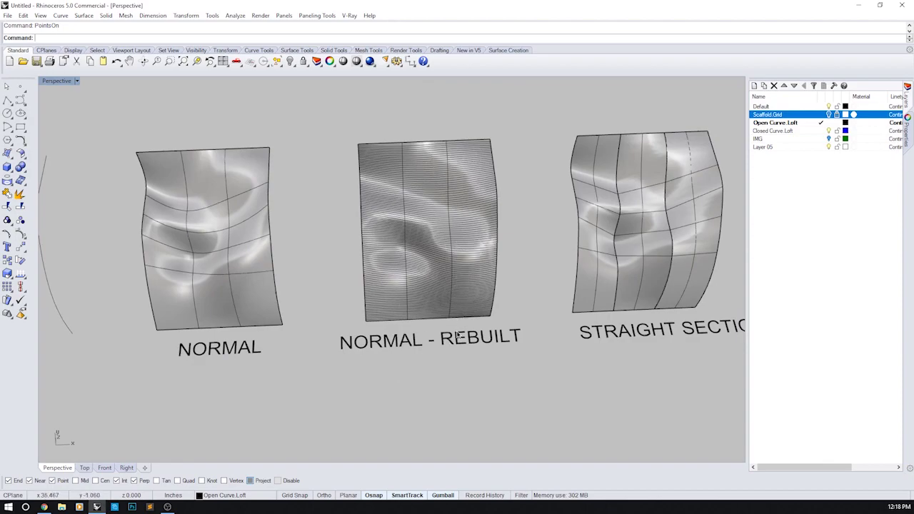
Examine the straight-sections loft up close, including the transitions where its faces meet at the profile curves.
{"action": "right_click_drag", "start_coordinate": [477, 329], "coordinate": [353, 303], "text": "shift"}
{"action": "left_click", "coordinate": [498, 284]}
{"action": "right_click_drag", "start_coordinate": [498, 316], "coordinate": [496, 298]}
{"action": "left_click", "coordinate": [415, 361]}
{"action": "scroll", "coordinate": [438, 253], "scroll_direction": "up", "scroll_amount": 9}
{"action": "right_click_drag", "start_coordinate": [438, 253], "coordinate": [485, 273]}
{"action": "scroll", "coordinate": [486, 273], "scroll_direction": "down", "scroll_amount": 4}
{"action": "scroll", "coordinate": [485, 274], "scroll_direction": "down", "scroll_amount": 5}
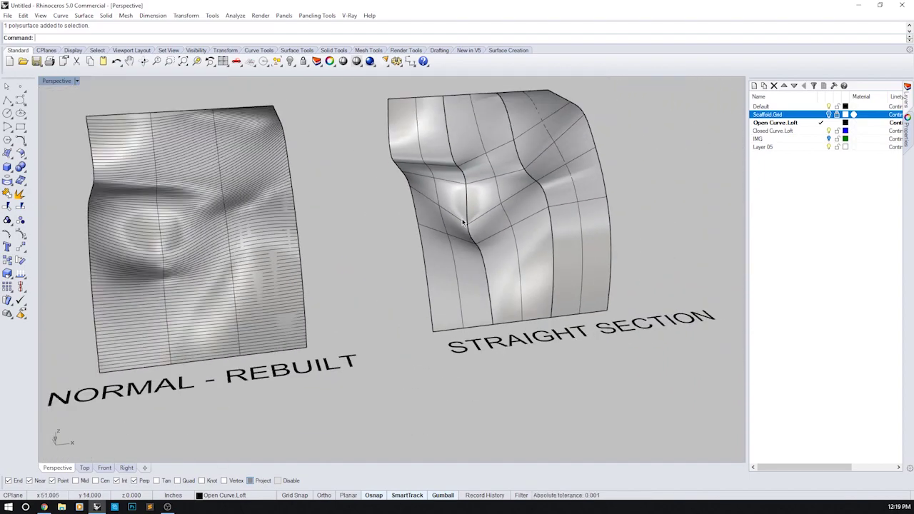
Select each of the three lofts in turn to check whether it is a surface or a polysurface.
{"action": "left_click", "coordinate": [467, 162]}
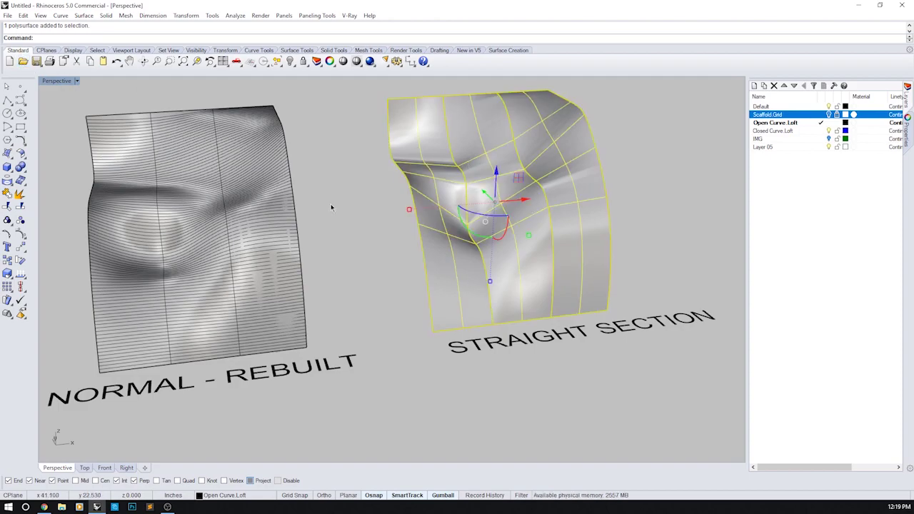
{"action": "left_click", "coordinate": [221, 212]}
{"action": "right_click_drag", "start_coordinate": [222, 214], "coordinate": [72, 225]}
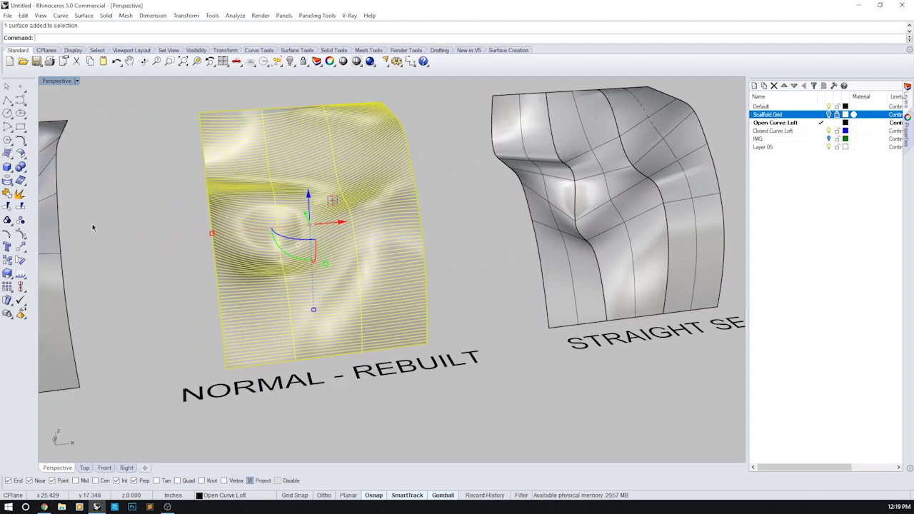
{"action": "left_click", "coordinate": [45, 225]}
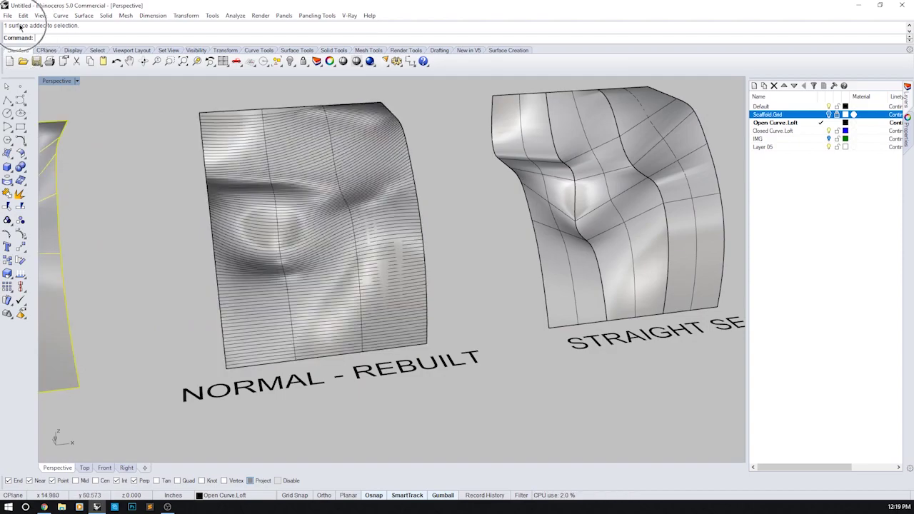
{"action": "left_click", "coordinate": [576, 163]}
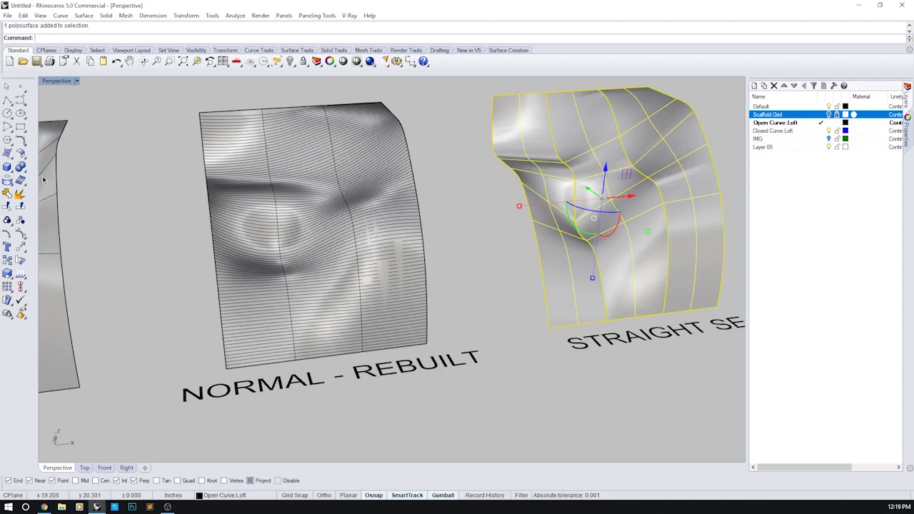
Sub-select the individual faces of the straight-sections loft one at a time, finishing with nothing selected.
{"action": "left_click", "coordinate": [503, 277]}
{"action": "left_click", "coordinate": [581, 280], "text": "ctrl+shift"}
{"action": "right_click_drag", "start_coordinate": [509, 306], "coordinate": [563, 264]}
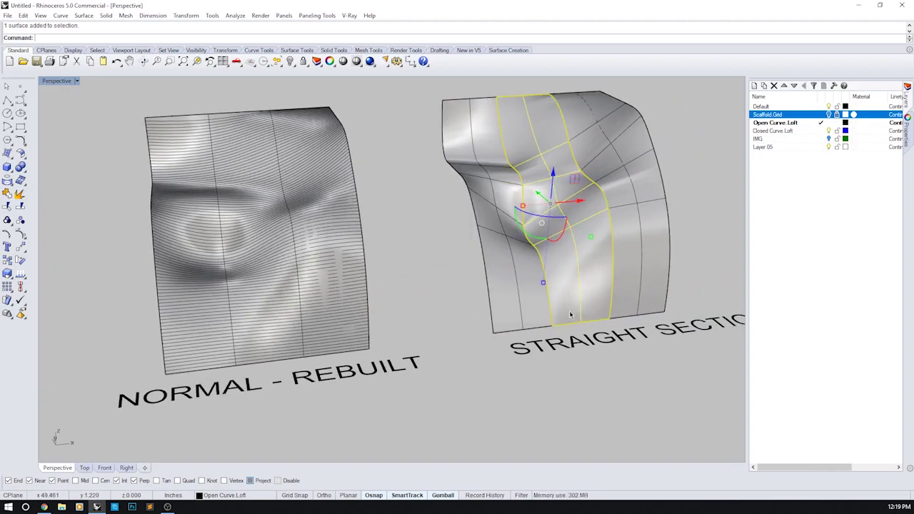
{"action": "left_click", "coordinate": [640, 281]}
{"action": "right_click_drag", "start_coordinate": [690, 257], "coordinate": [619, 260], "text": "shift"}
{"action": "left_click", "coordinate": [621, 258]}
{"action": "left_click", "coordinate": [434, 268]}
{"action": "left_click", "coordinate": [489, 253]}
{"action": "left_click", "coordinate": [563, 232]}
{"action": "right_click_drag", "start_coordinate": [612, 213], "coordinate": [651, 206]}
{"action": "right_click_drag", "start_coordinate": [651, 206], "coordinate": [546, 293], "text": "shift"}
{"action": "scroll", "coordinate": [547, 294], "scroll_direction": "down", "scroll_amount": 8}
{"action": "right_click_drag", "start_coordinate": [228, 330], "coordinate": [298, 311], "text": "shift"}
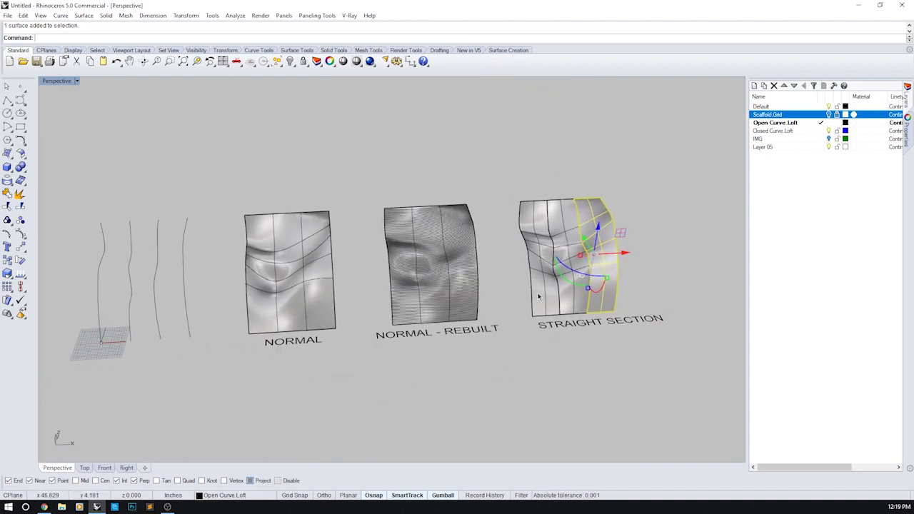
{"action": "left_click", "coordinate": [571, 360]}
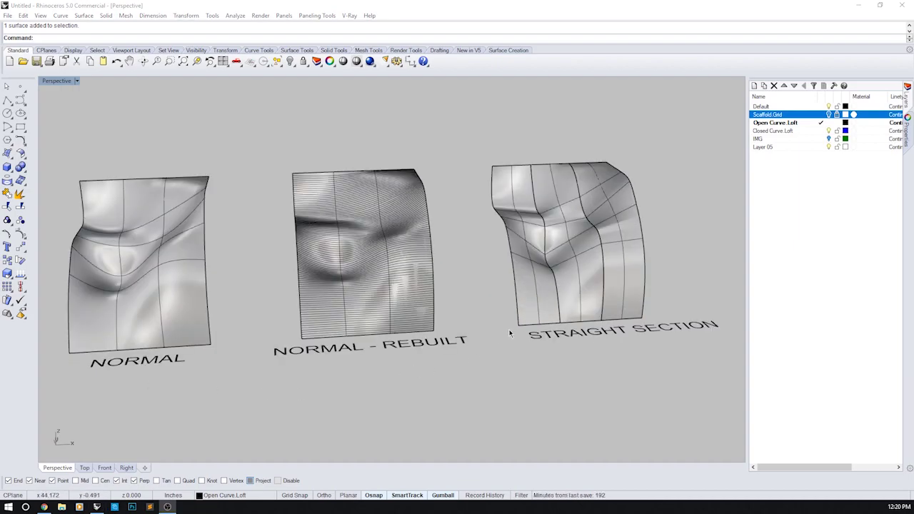
Make the Closed Curve.Loft layer current, hide the Open Curve.Loft layer, and show the Scaffold.Grid layer.
{"action": "left_click", "coordinate": [819, 131]}
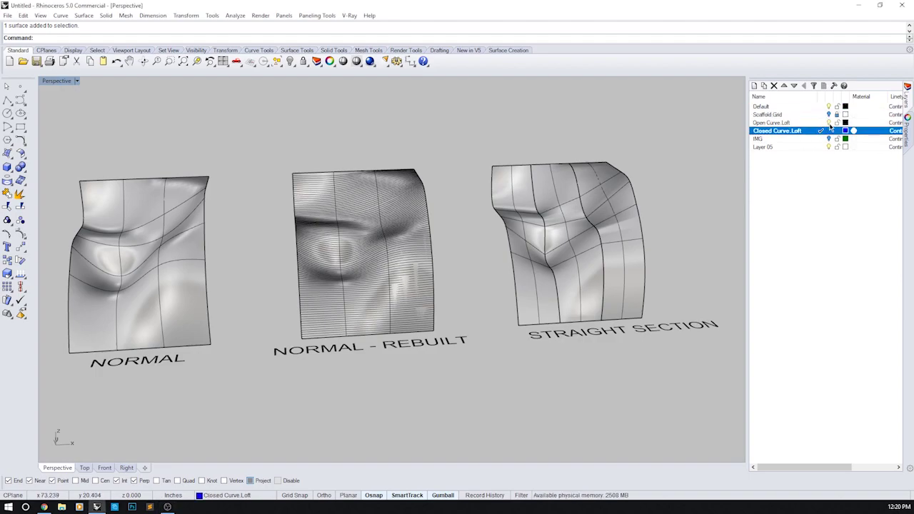
{"action": "left_click", "coordinate": [828, 123]}
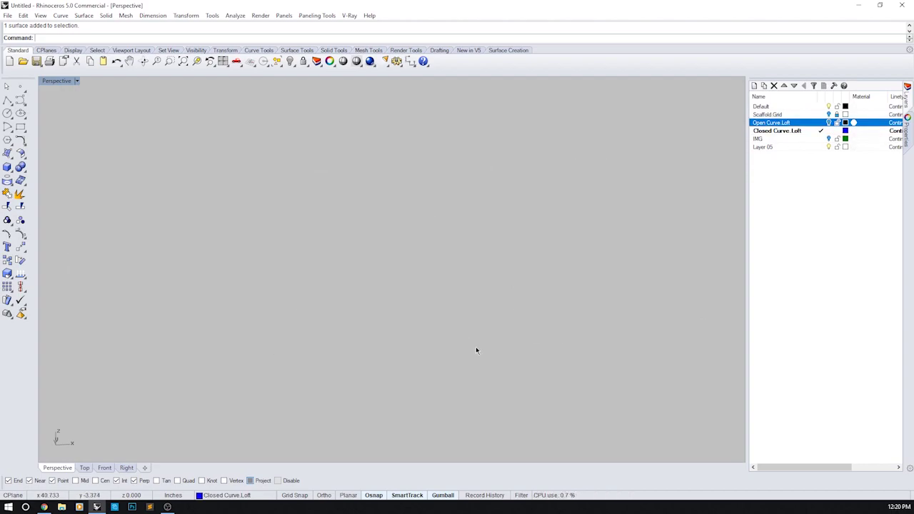
{"action": "type", "text": "z"}
{"action": "key", "text": "Return"}
{"action": "type", "text": "E"}
{"action": "key", "text": "Return"}
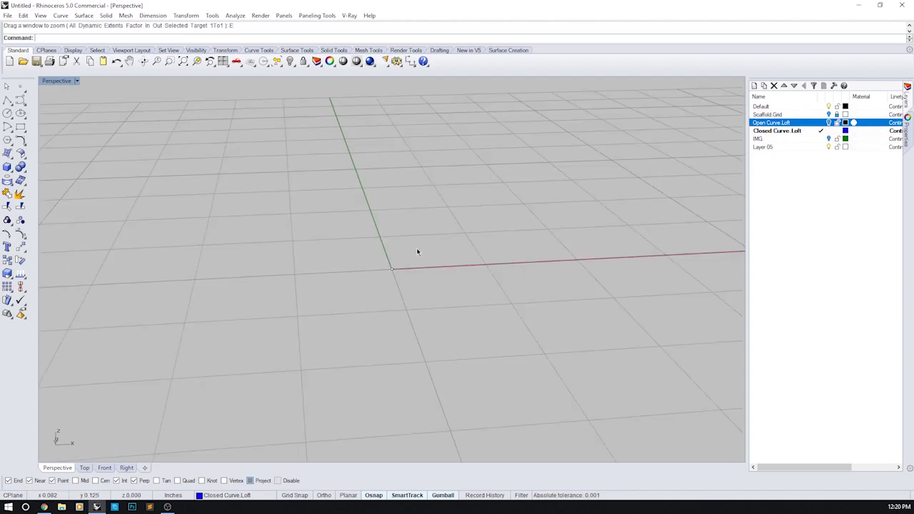
{"action": "scroll", "coordinate": [436, 231], "scroll_direction": "down", "scroll_amount": 3}
{"action": "right_click_drag", "start_coordinate": [437, 231], "coordinate": [442, 255]}
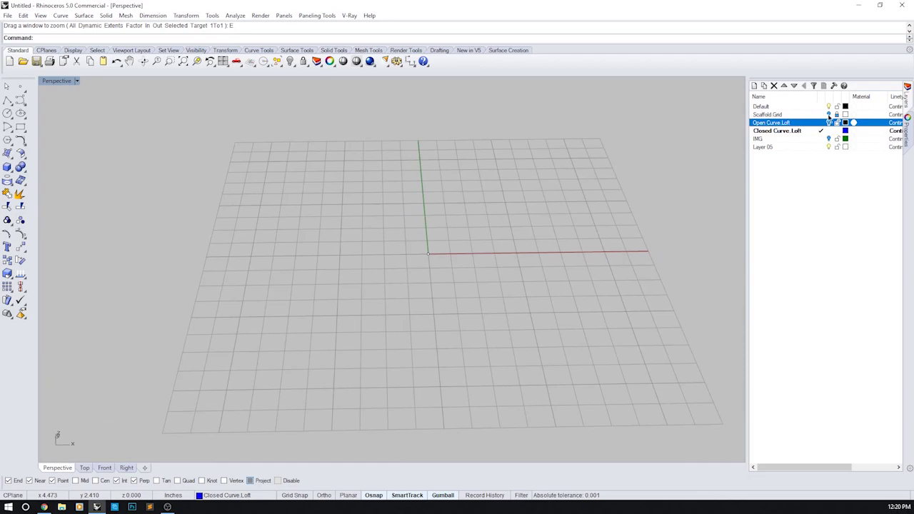
{"action": "left_click", "coordinate": [828, 114]}
{"action": "key", "text": "ctrl+shift+e"}
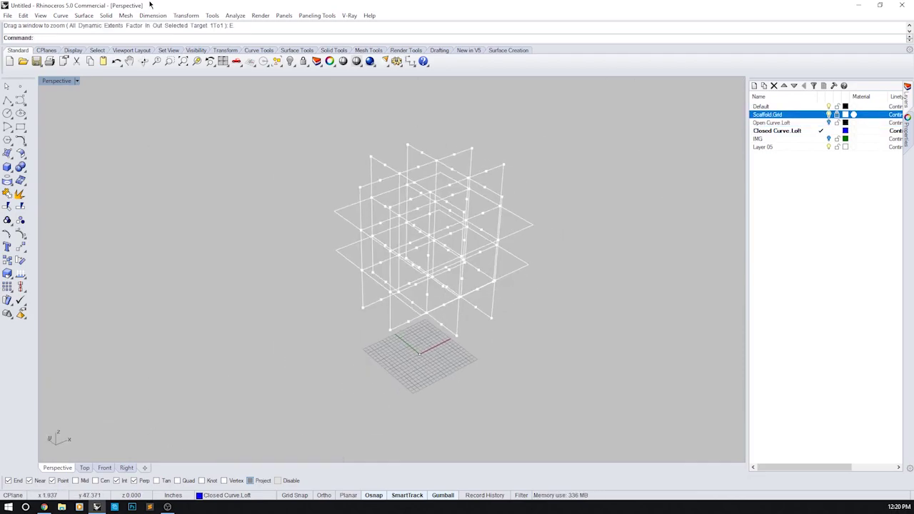
Display the four-viewport layout and fit the scaffold grid to the extents of every view.
{"action": "left_click", "coordinate": [223, 62]}
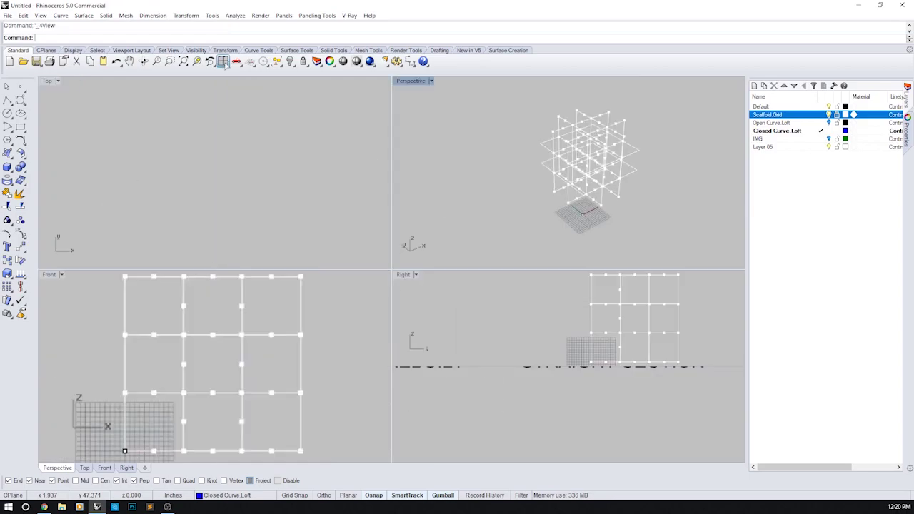
{"action": "left_click", "coordinate": [242, 195]}
{"action": "type", "text": "Z"}
{"action": "key", "text": "Return"}
{"action": "type", "text": "E"}
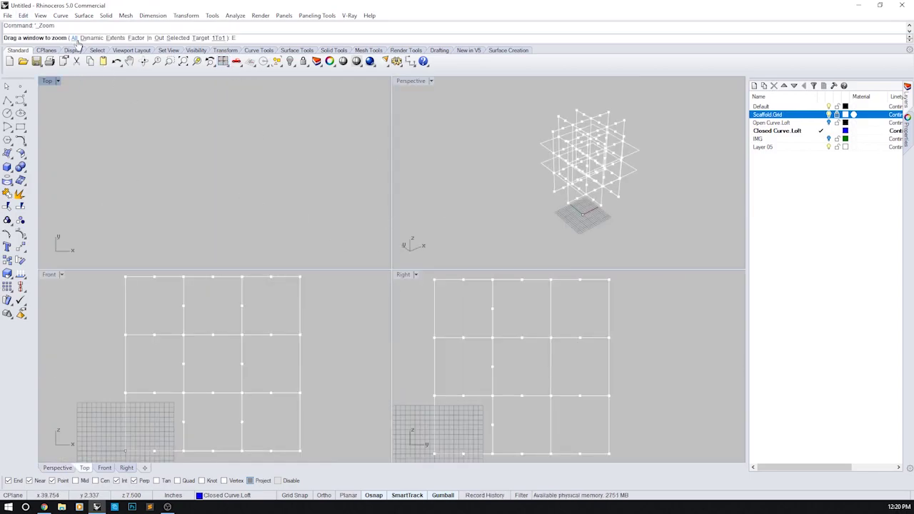
{"action": "left_click", "coordinate": [74, 37]}
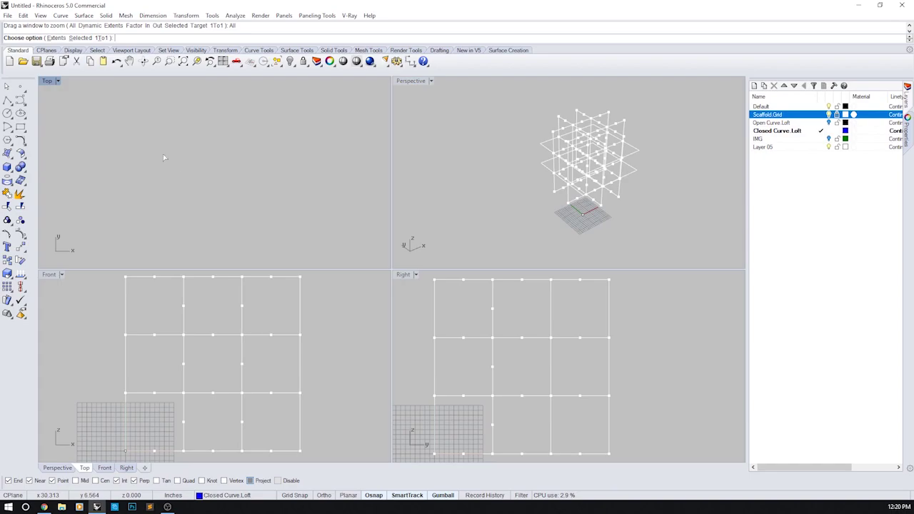
{"action": "left_click", "coordinate": [56, 38]}
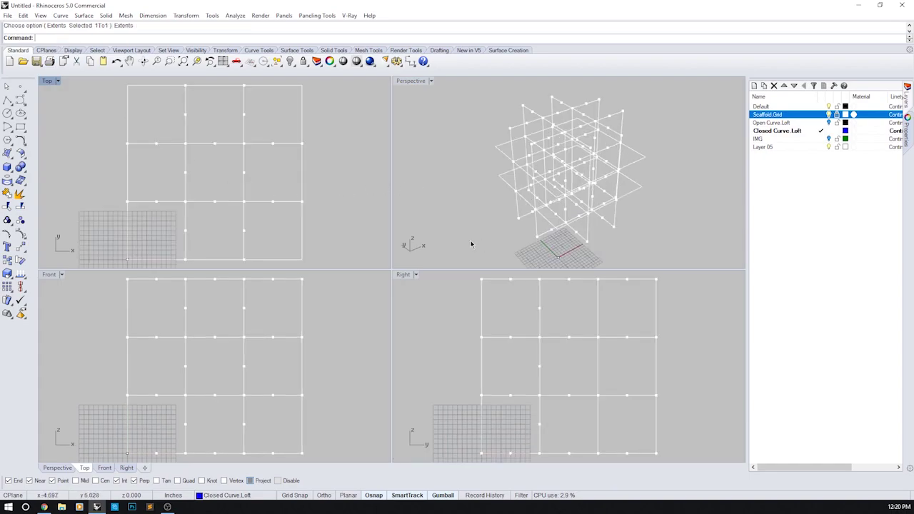
{"action": "left_click", "coordinate": [495, 212]}
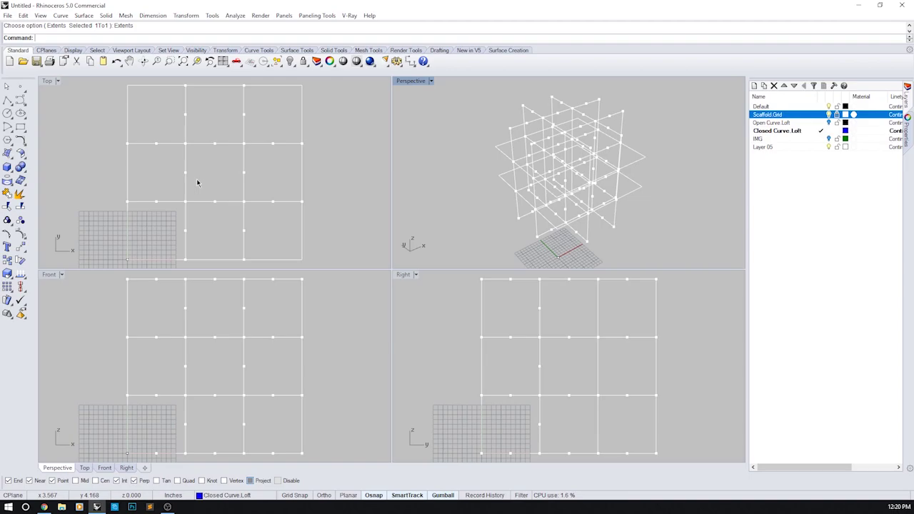
Draw a square from corner to corner of the scaffold's center cell in the Top view.
{"action": "left_click", "coordinate": [21, 128]}
{"action": "left_click", "coordinate": [185, 202]}
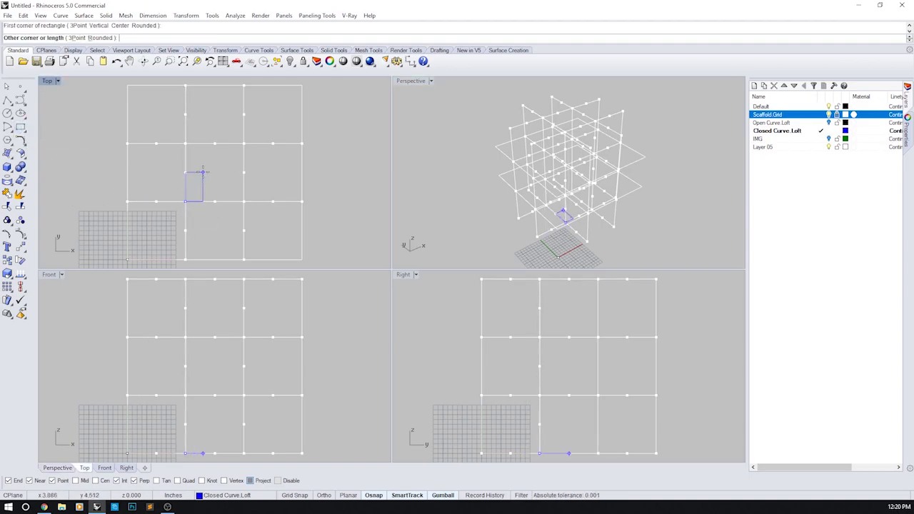
{"action": "left_click", "coordinate": [243, 144]}
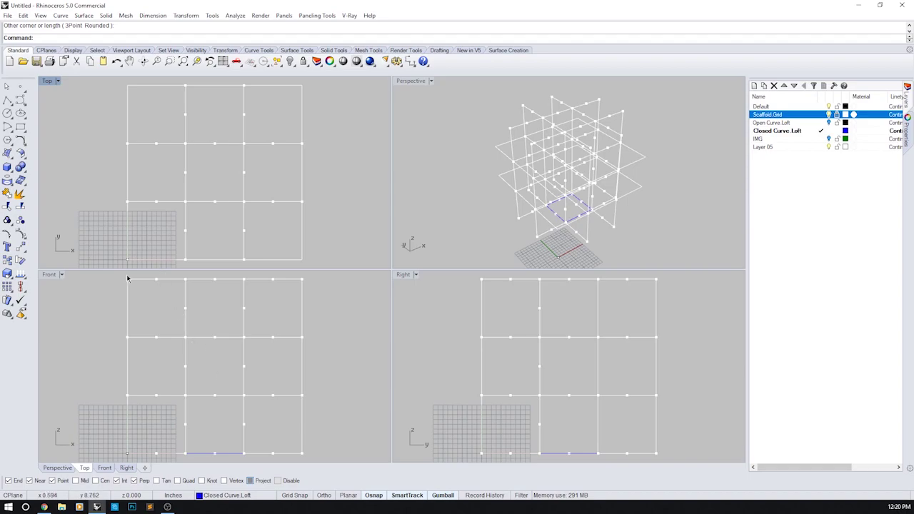
Draw a six-sided inscribed polygon centered in the square, with a 1.5-inch radius reaching the midpoint of the cell's upper edge.
{"action": "left_click", "coordinate": [7, 141]}
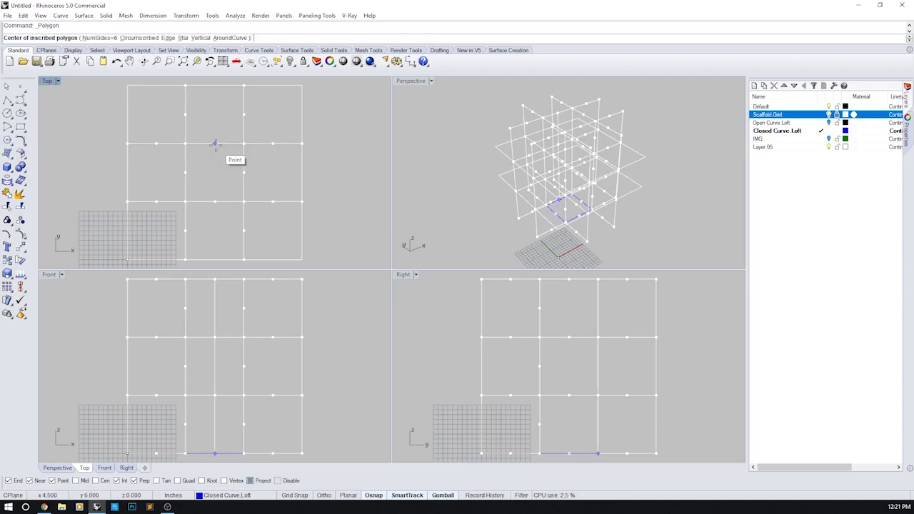
{"action": "mouse_move", "coordinate": [214, 146]}
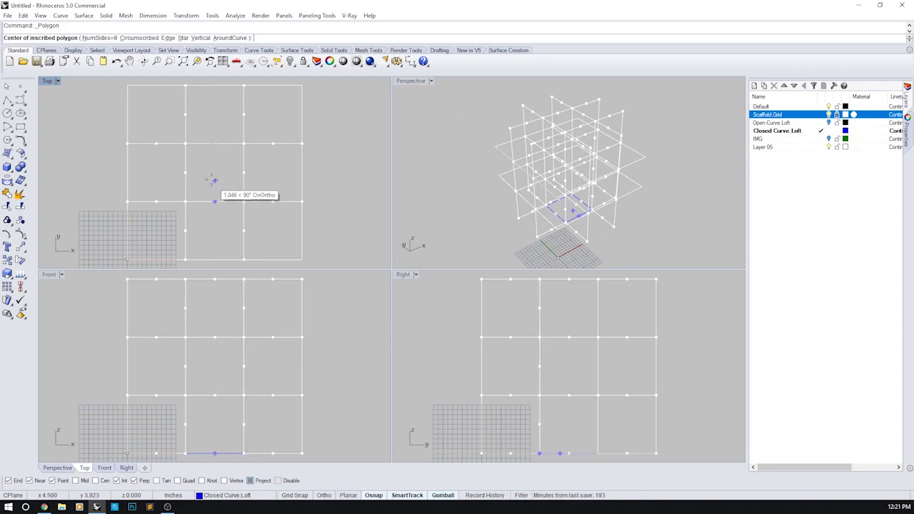
{"action": "left_click", "coordinate": [212, 172]}
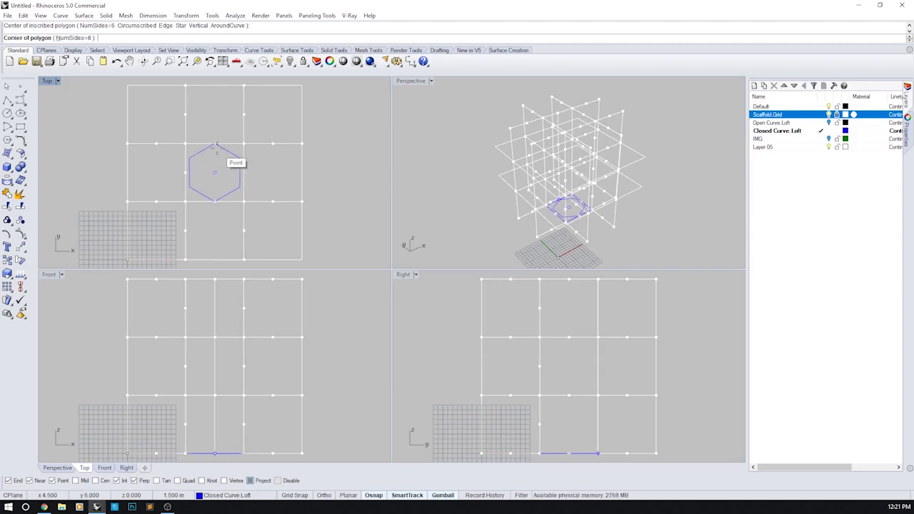
{"action": "left_click", "coordinate": [215, 144]}
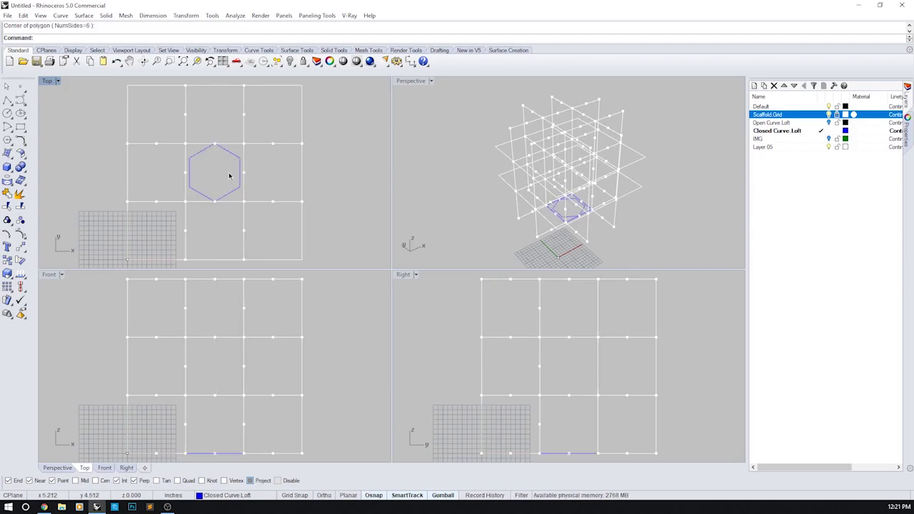
Move the hexagon vertically 9 inches from the scaffold's base to its top, then deselect it.
{"action": "left_click", "coordinate": [232, 160]}
{"action": "type", "text": "m"}
{"action": "key", "text": "Return"}
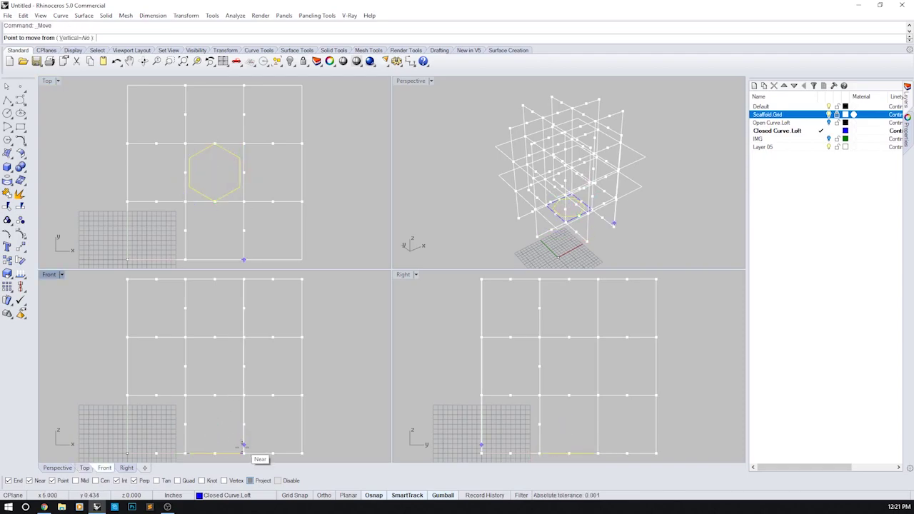
{"action": "left_click", "coordinate": [243, 453]}
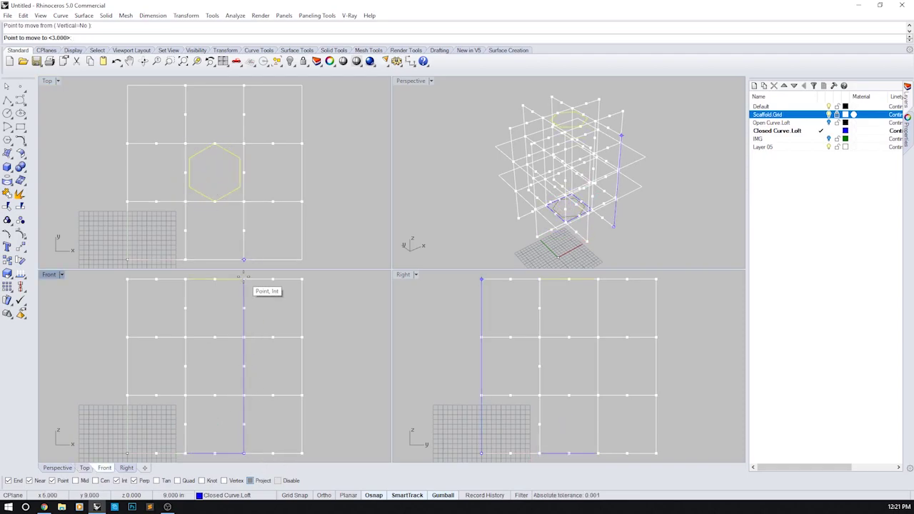
{"action": "left_click", "coordinate": [243, 278]}
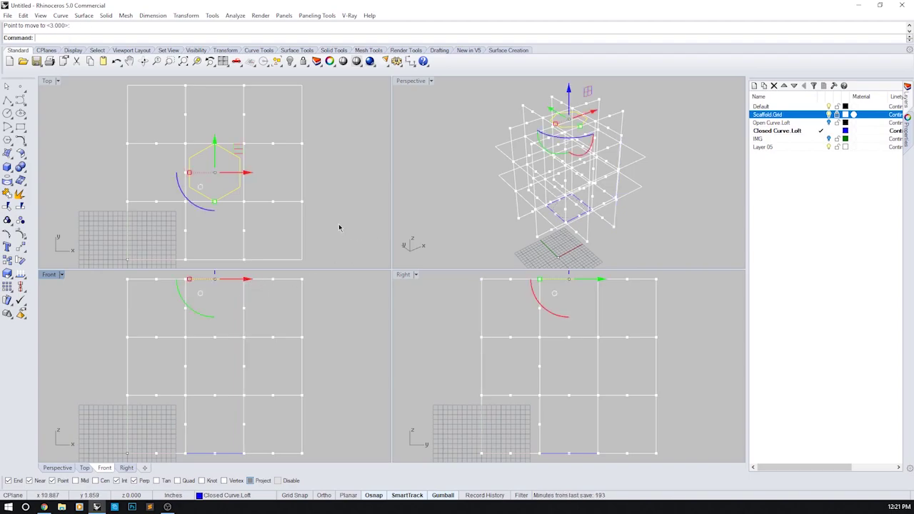
{"action": "left_click", "coordinate": [338, 223]}
Create five tween curves between the base square and the top hexagon with the Refit match method.
{"action": "type", "text": "twe"}
{"action": "key", "text": "Return"}
{"action": "left_click", "coordinate": [191, 452]}
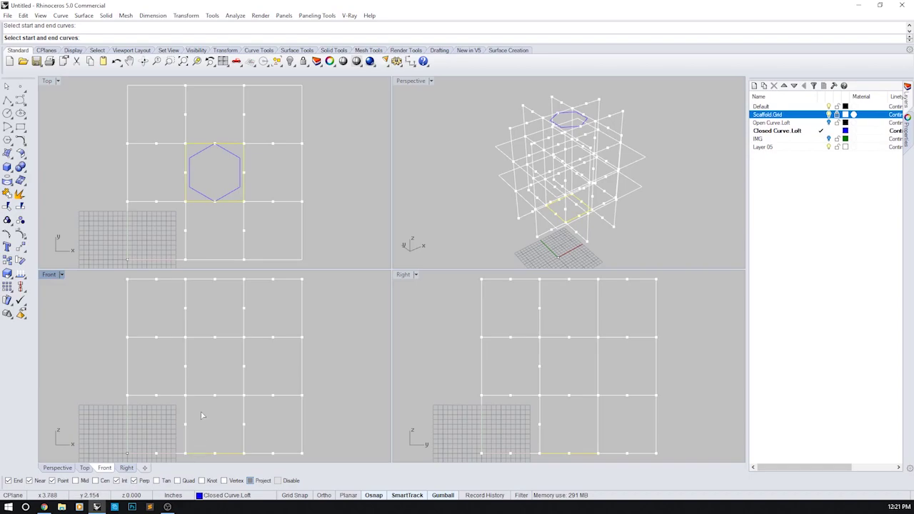
{"action": "left_click", "coordinate": [191, 280]}
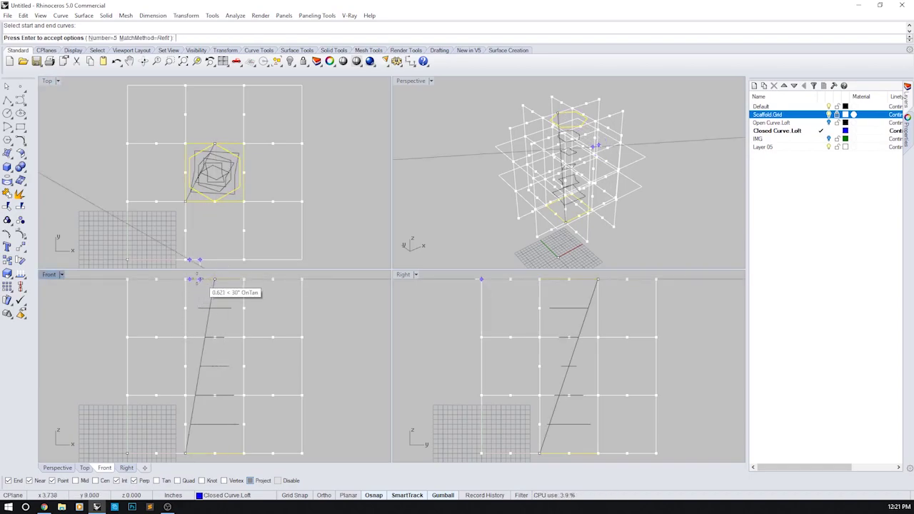
{"action": "left_click", "coordinate": [191, 279]}
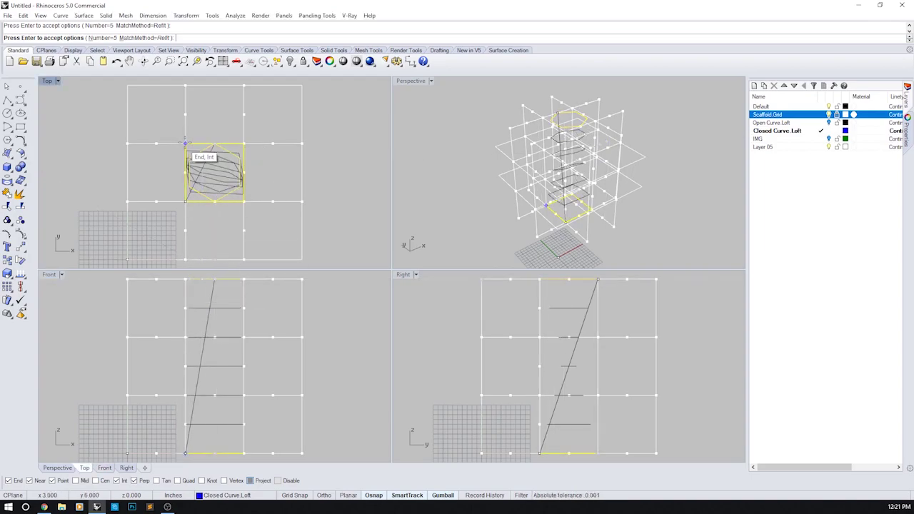
{"action": "left_click", "coordinate": [211, 202]}
{"action": "left_click", "coordinate": [244, 202]}
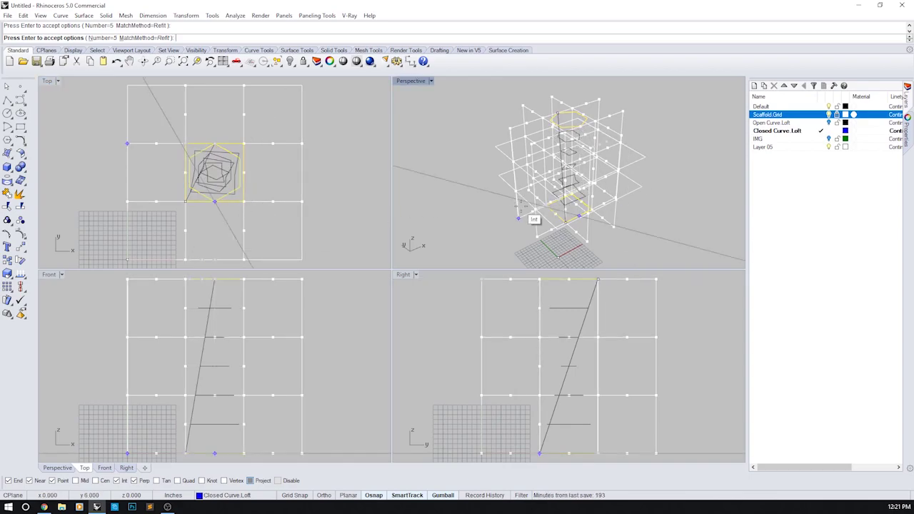
{"action": "right_click_drag", "start_coordinate": [520, 207], "coordinate": [578, 187]}
{"action": "left_click", "coordinate": [101, 38]}
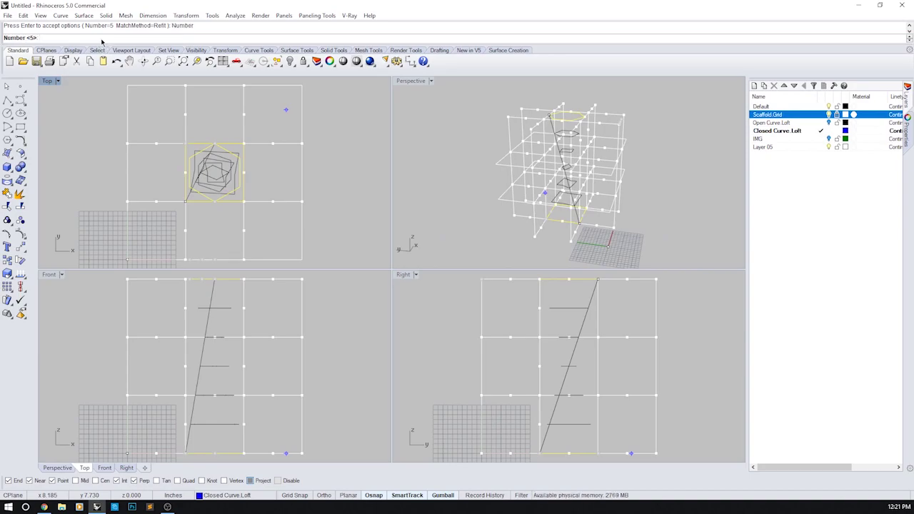
{"action": "right_click_drag", "start_coordinate": [439, 140], "coordinate": [462, 147]}
{"action": "key", "text": "Return"}
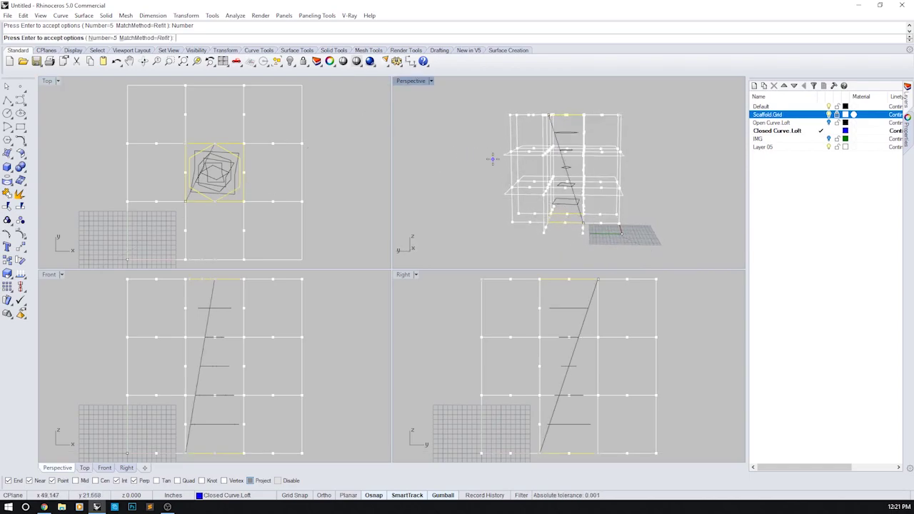
{"action": "key", "text": "Return"}
{"action": "right_click_drag", "start_coordinate": [607, 183], "coordinate": [709, 184]}
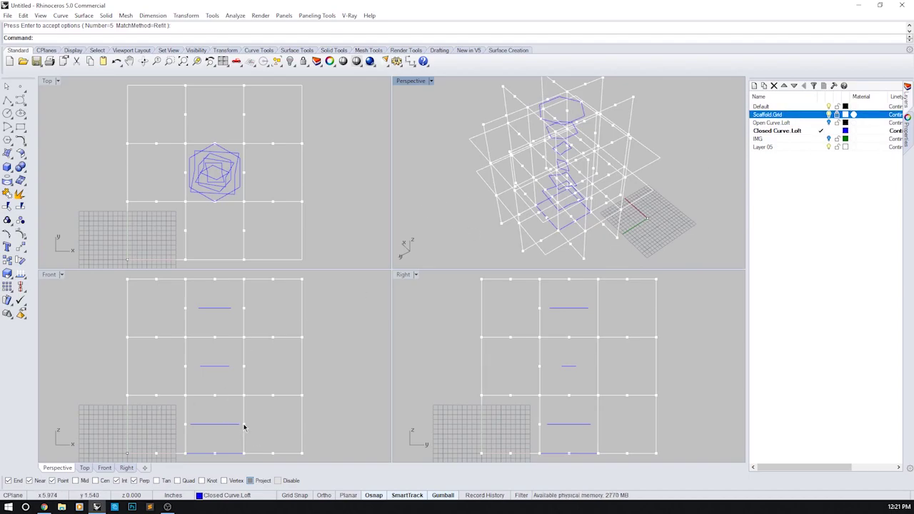
Hide the Scaffold.Grid layer to leave only the stack of closed curves in view.
{"action": "key", "text": "ctrl"}
{"action": "key", "text": "ctrl"}
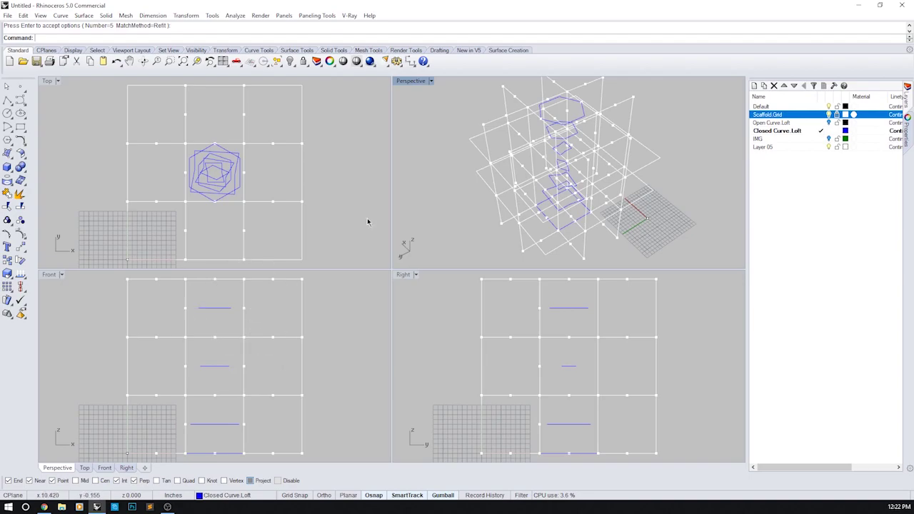
{"action": "left_click", "coordinate": [827, 114]}
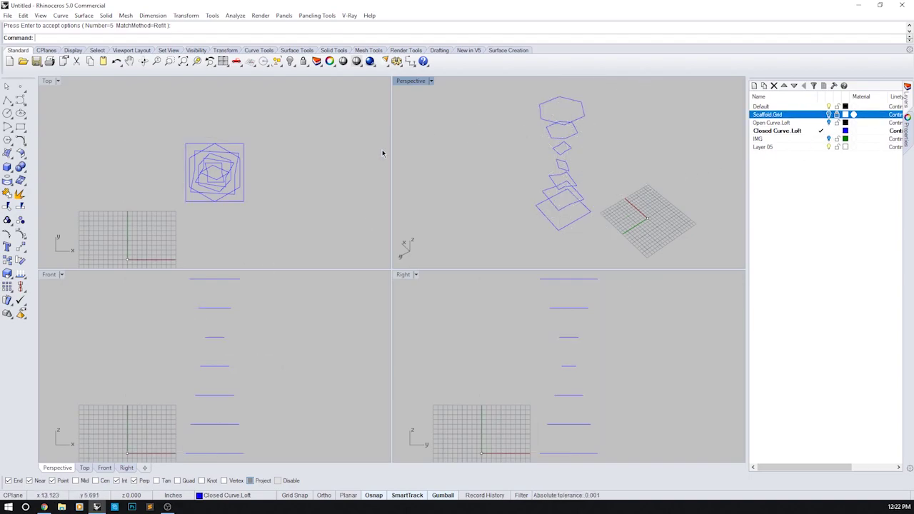
{"action": "right_click_drag", "start_coordinate": [288, 376], "coordinate": [280, 379]}
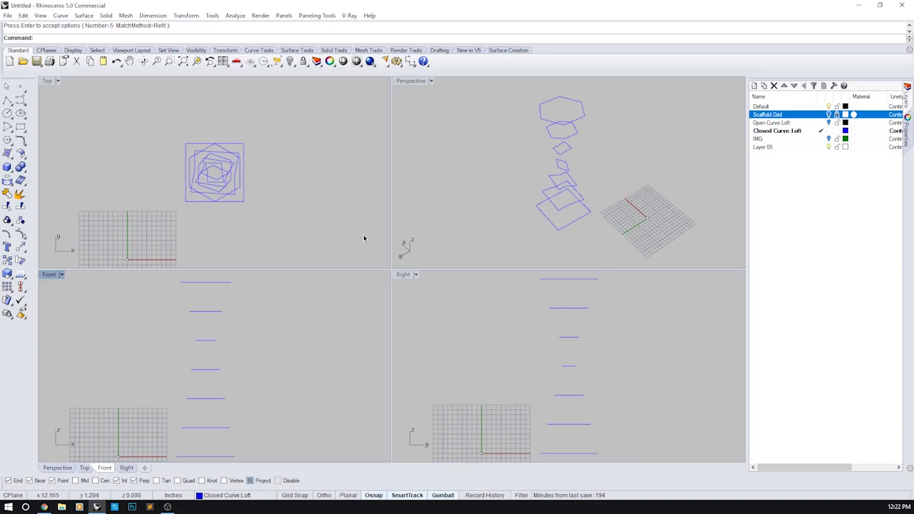
Start a Loft through all seven closed curves, picking them in order from the base square up to the top hexagon.
{"action": "key", "text": "Return"}
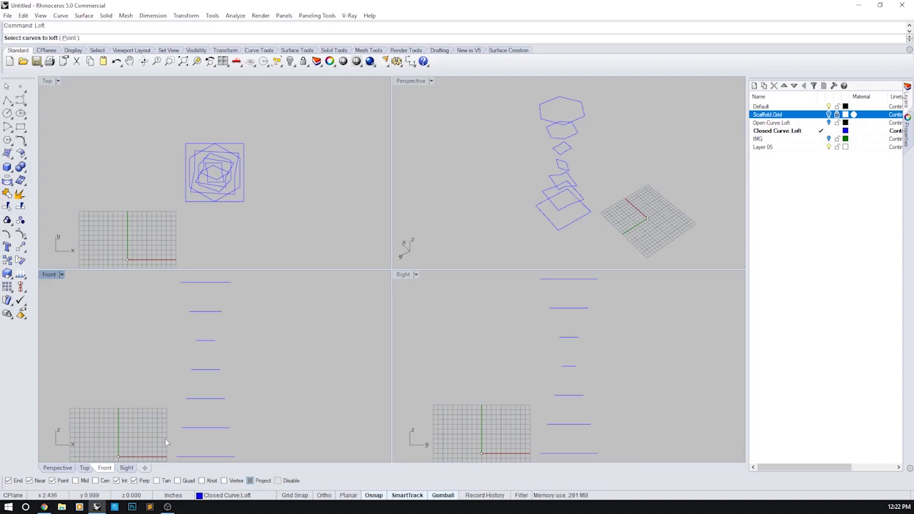
{"action": "left_click", "coordinate": [206, 456]}
{"action": "left_click", "coordinate": [210, 427]}
{"action": "left_click", "coordinate": [212, 398]}
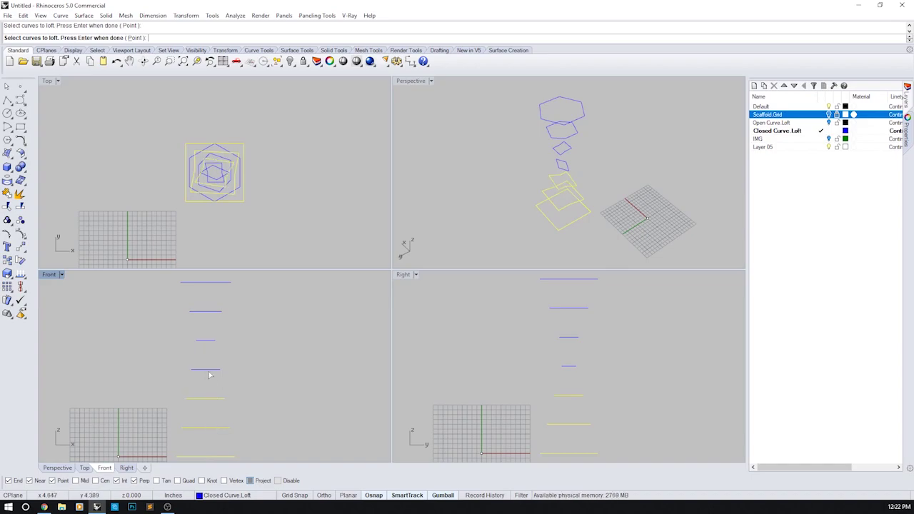
{"action": "left_click", "coordinate": [210, 370]}
{"action": "left_click", "coordinate": [207, 341]}
{"action": "left_click", "coordinate": [207, 312]}
{"action": "left_click", "coordinate": [204, 283]}
{"action": "key", "text": "Return"}
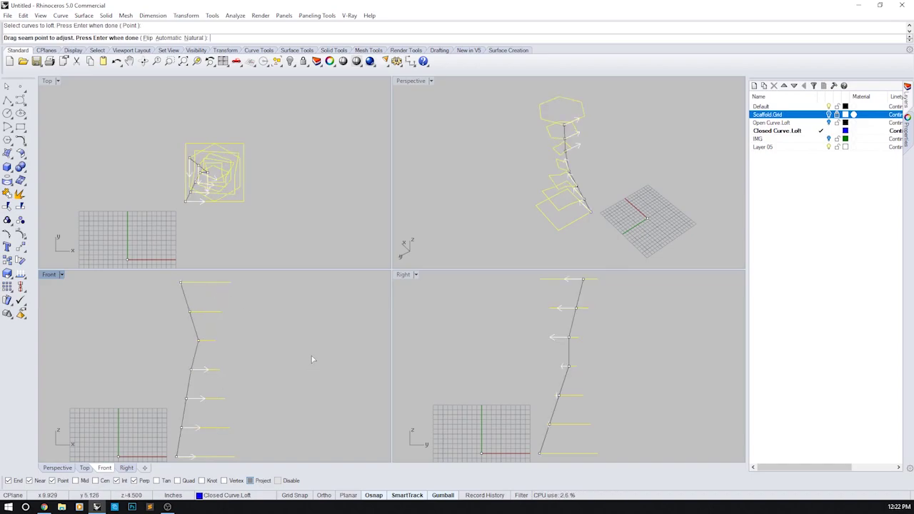
Slide the base square's seam point from its corner along the front edge and accept the loft seams.
{"action": "right_click_drag", "start_coordinate": [251, 387], "coordinate": [260, 371]}
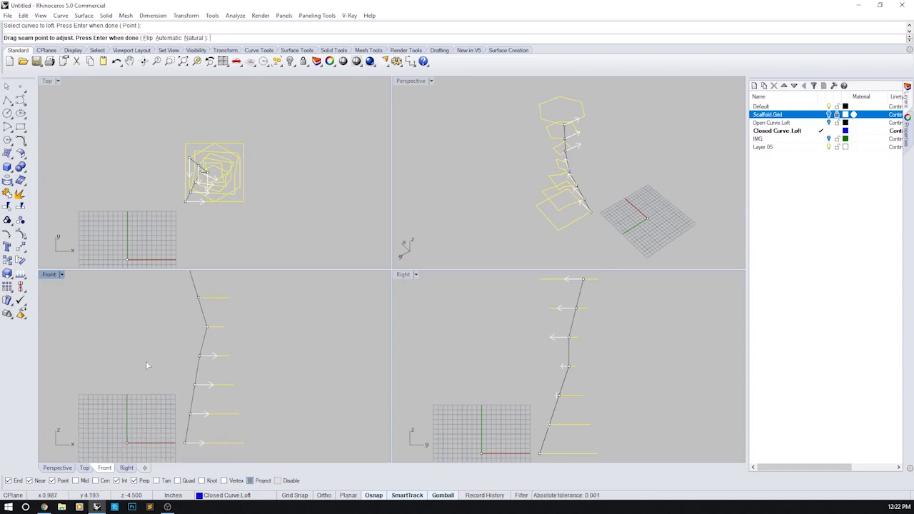
{"action": "scroll", "coordinate": [146, 361], "scroll_direction": "down", "scroll_amount": 2}
{"action": "left_click", "coordinate": [177, 379]}
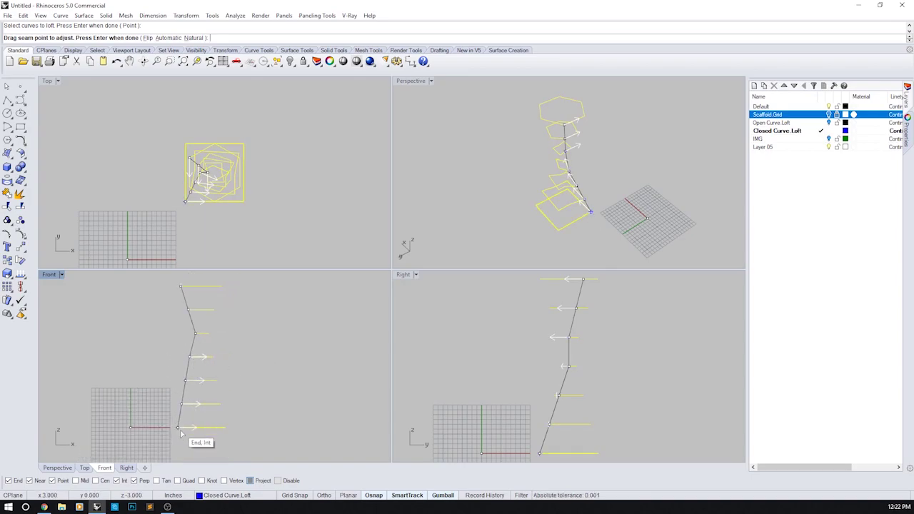
{"action": "left_click_drag", "start_coordinate": [190, 431], "coordinate": [199, 429]}
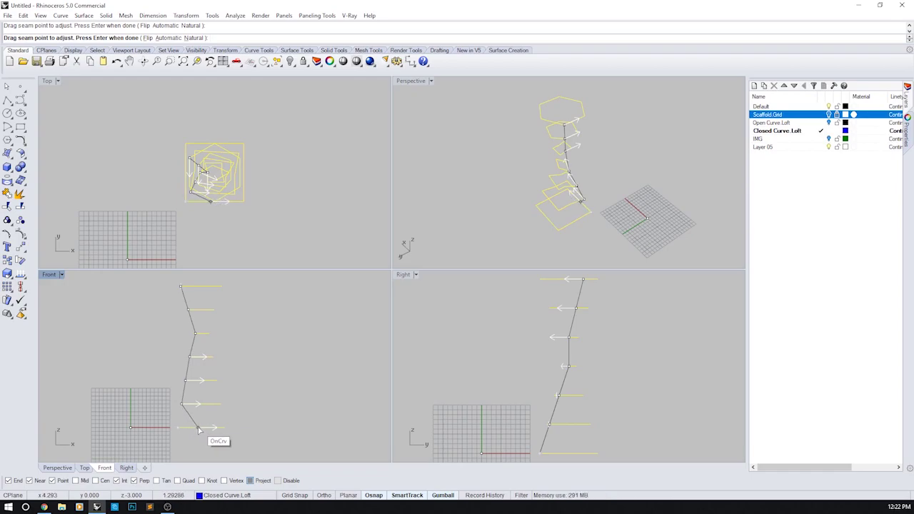
{"action": "scroll", "coordinate": [227, 181], "scroll_direction": "up", "scroll_amount": 4}
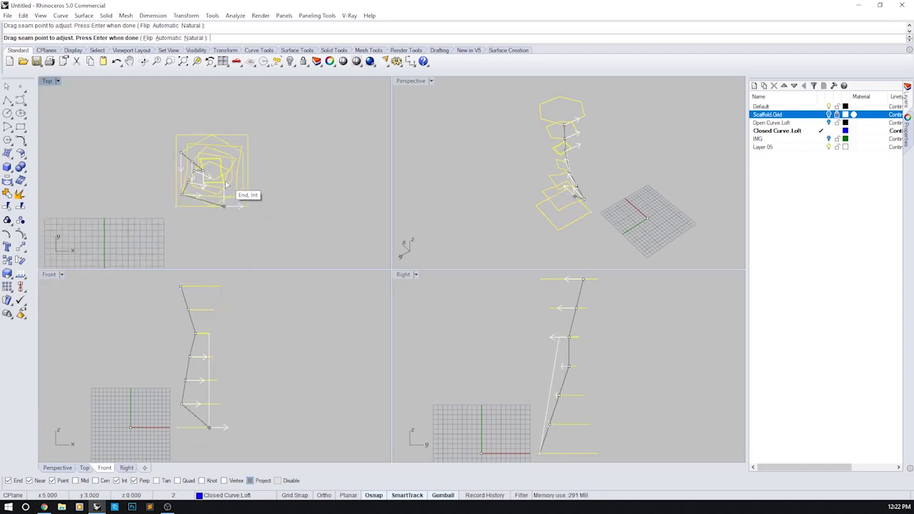
{"action": "scroll", "coordinate": [212, 173], "scroll_direction": "up", "scroll_amount": 1}
{"action": "scroll", "coordinate": [229, 183], "scroll_direction": "up", "scroll_amount": 2}
{"action": "key", "text": "Return"}
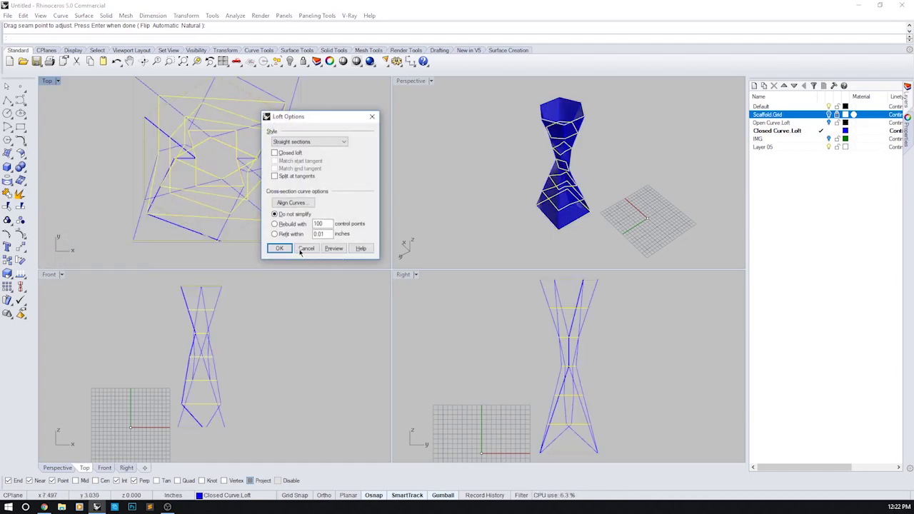
Change the Closed Curve.Loft layer's colour to red.
{"action": "right_click_drag", "start_coordinate": [682, 186], "coordinate": [598, 205]}
{"action": "scroll", "coordinate": [581, 199], "scroll_direction": "up", "scroll_amount": 3}
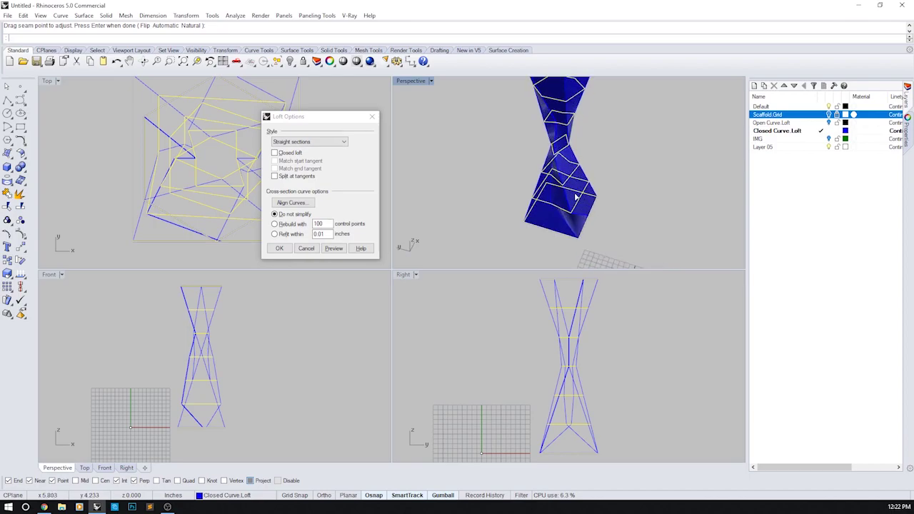
{"action": "left_click", "coordinate": [845, 132]}
{"action": "left_click", "coordinate": [307, 205]}
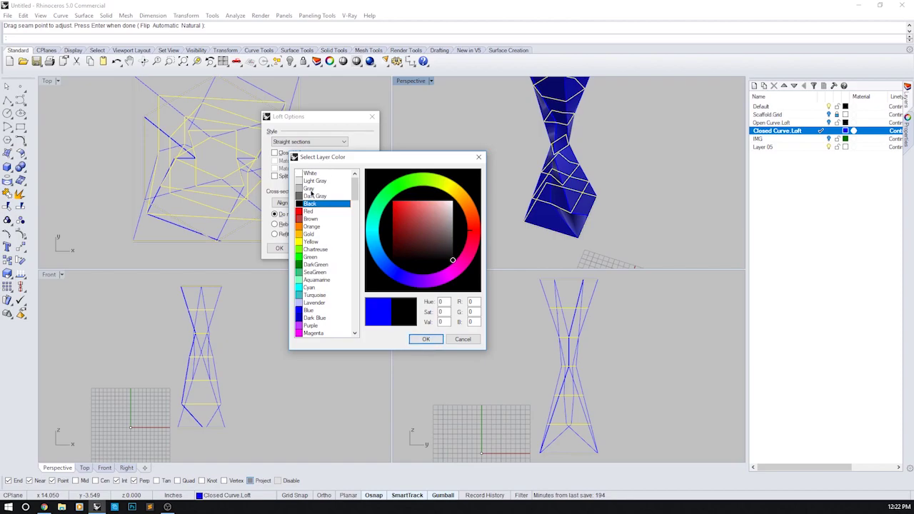
{"action": "left_click", "coordinate": [305, 211]}
{"action": "left_click", "coordinate": [425, 339]}
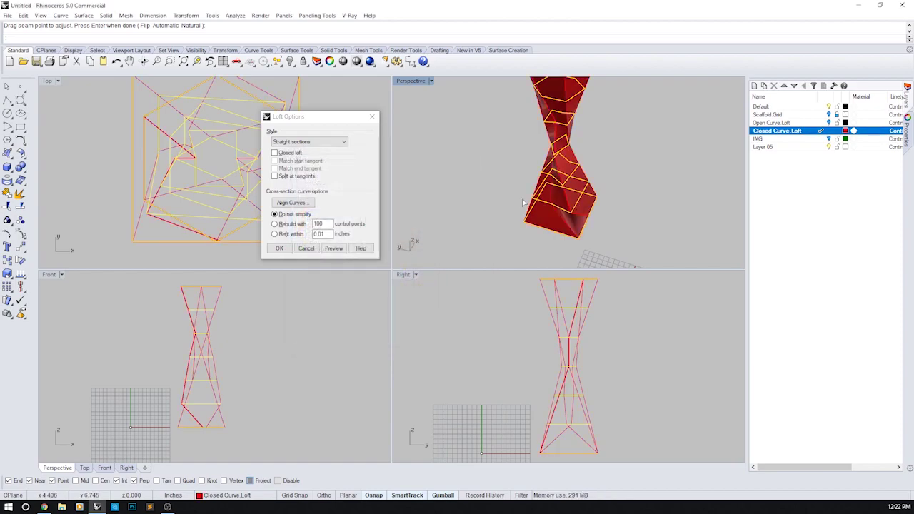
Maximize the Perspective viewport, set the loft style to Normal and create the loft.
{"action": "double_click", "coordinate": [407, 81]}
{"action": "right_click_drag", "start_coordinate": [460, 248], "coordinate": [582, 294]}
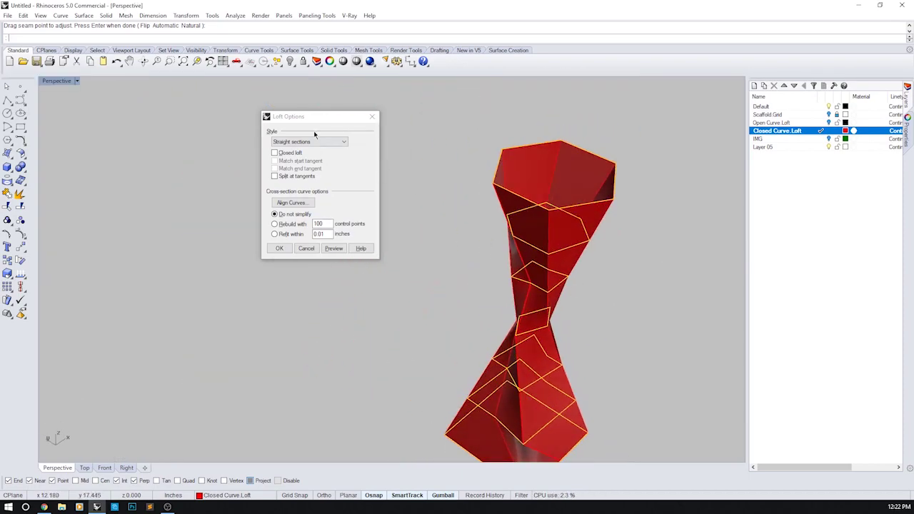
{"action": "left_click", "coordinate": [313, 141]}
{"action": "left_click", "coordinate": [286, 150]}
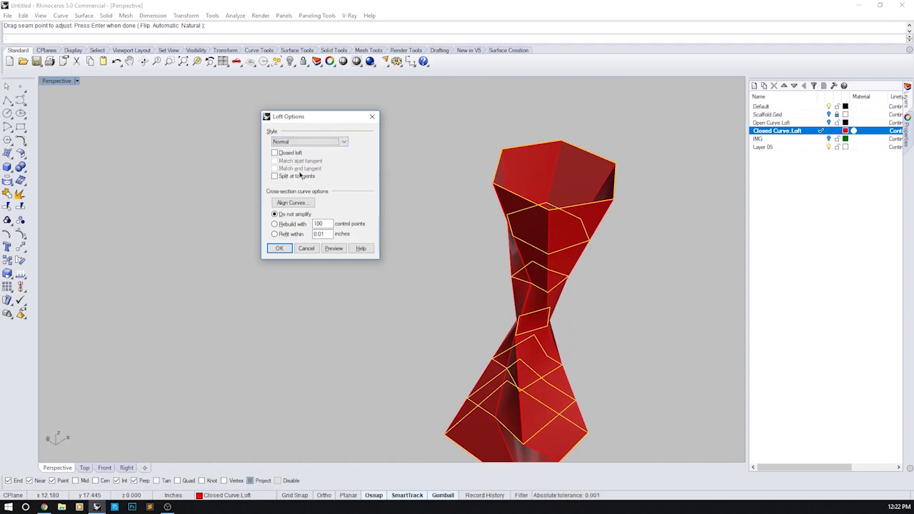
{"action": "right_click_drag", "start_coordinate": [554, 319], "coordinate": [526, 289], "text": "shift"}
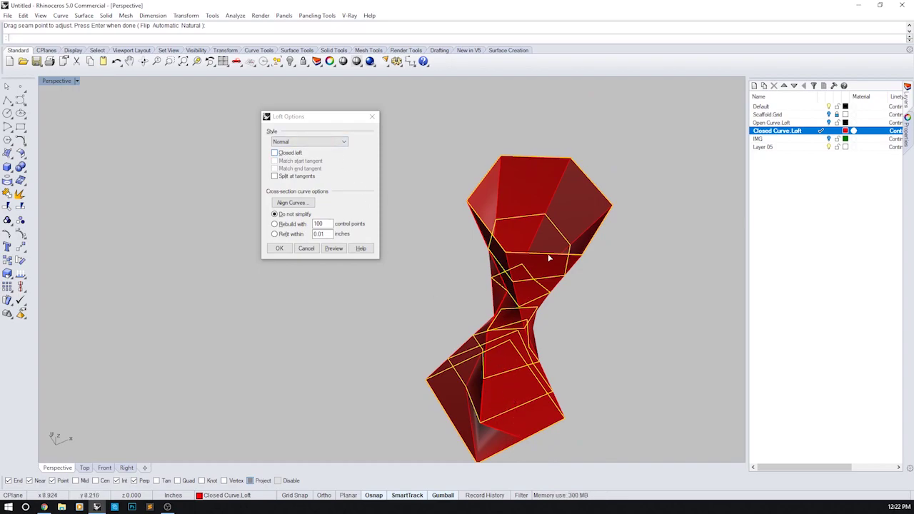
{"action": "right_click_drag", "start_coordinate": [549, 258], "coordinate": [609, 106]}
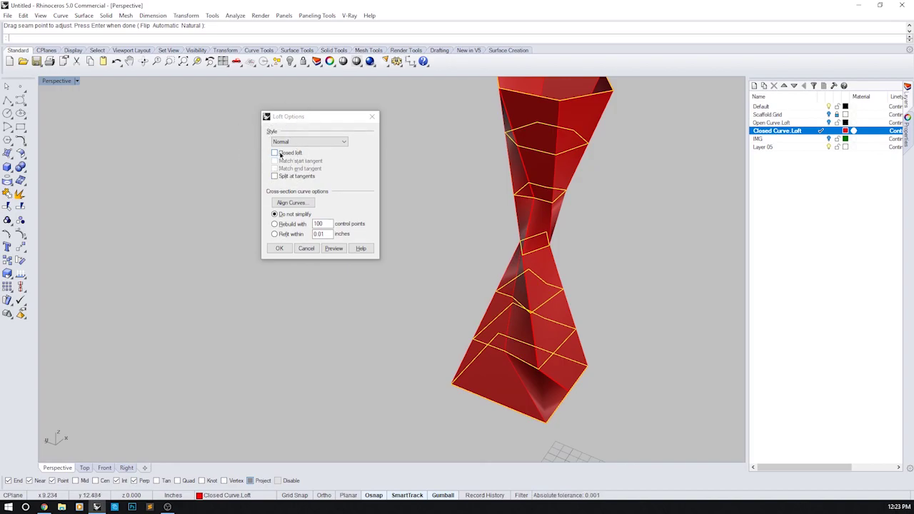
{"action": "right_click_drag", "start_coordinate": [571, 203], "coordinate": [576, 244]}
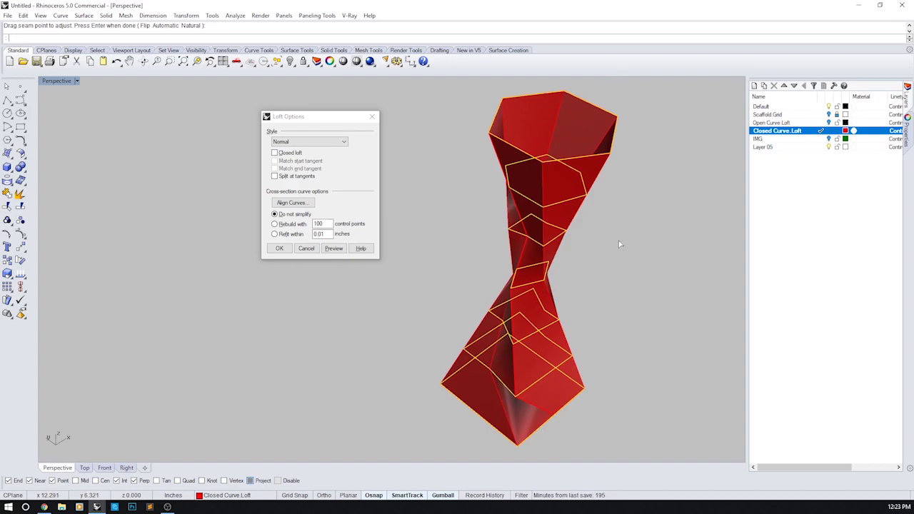
{"action": "right_click_drag", "start_coordinate": [619, 244], "coordinate": [596, 229]}
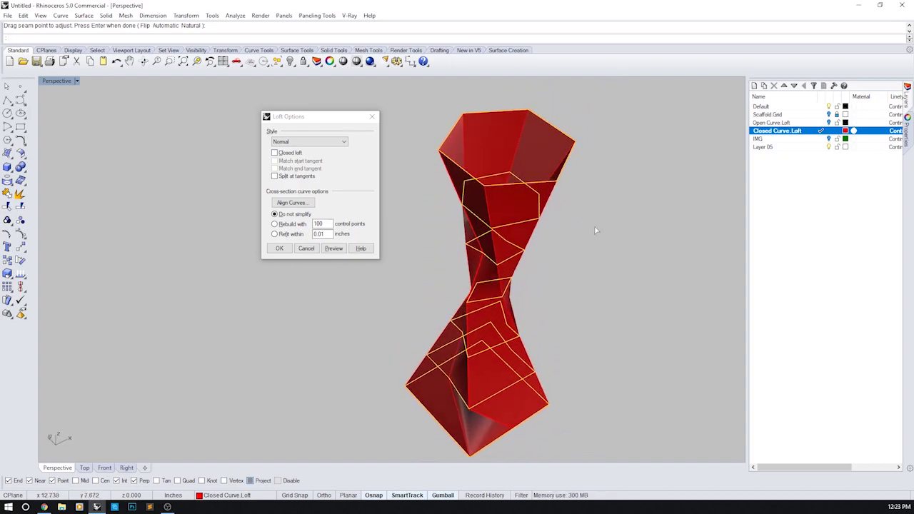
{"action": "left_click", "coordinate": [287, 142]}
{"action": "left_click", "coordinate": [279, 249]}
Explode the lofted polysurface into separate surfaces and deselect them.
{"action": "right_click_drag", "start_coordinate": [575, 288], "coordinate": [494, 212]}
{"action": "left_click", "coordinate": [497, 211]}
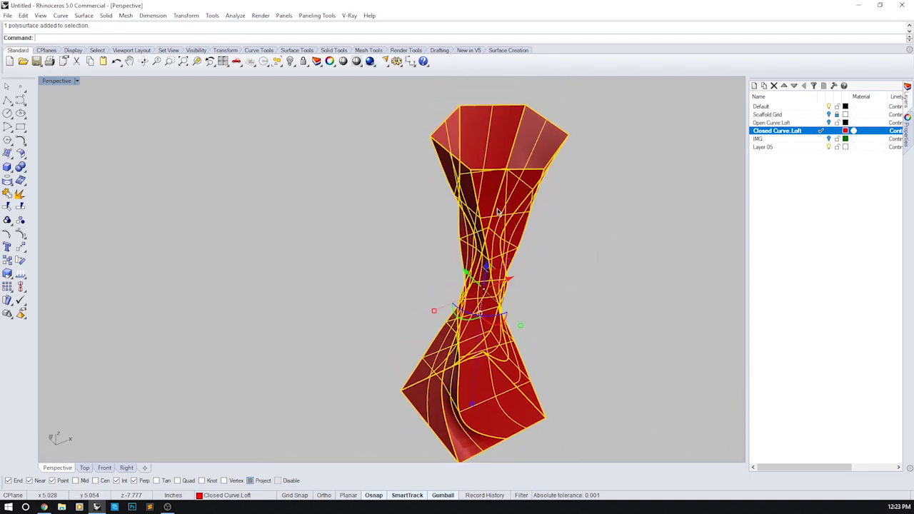
{"action": "right_click_drag", "start_coordinate": [597, 196], "coordinate": [428, 304]}
{"action": "left_click", "coordinate": [20, 193]}
{"action": "left_click", "coordinate": [551, 242]}
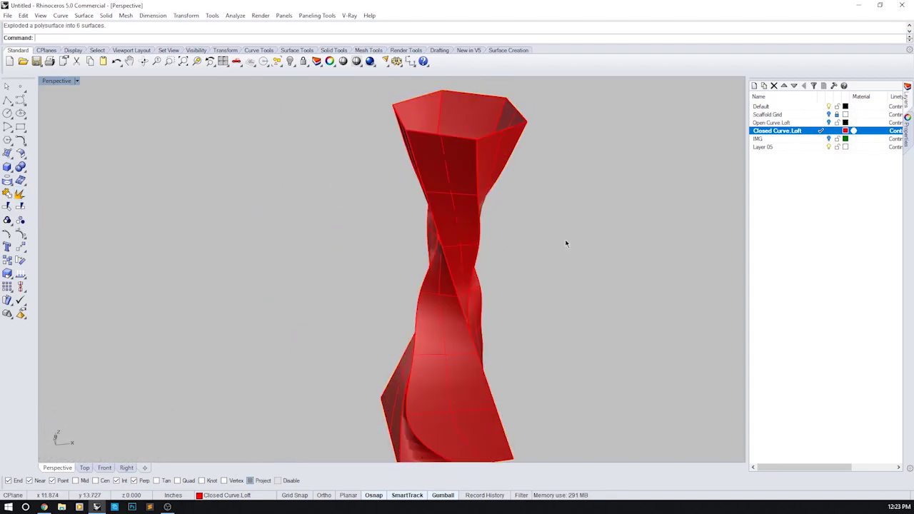
{"action": "right_click_drag", "start_coordinate": [551, 241], "coordinate": [534, 228]}
Select individual surfaces of the exploded loft to check how they twist, and undo the explode.
{"action": "left_click", "coordinate": [489, 143]}
{"action": "left_click", "coordinate": [481, 141]}
{"action": "mouse_move", "coordinate": [481, 142]}
{"action": "right_mouse_down"}
{"action": "mouse_move", "coordinate": [516, 149]}
{"action": "mouse_move", "coordinate": [496, 134]}
{"action": "right_mouse_up"}
{"action": "left_click", "coordinate": [481, 135]}
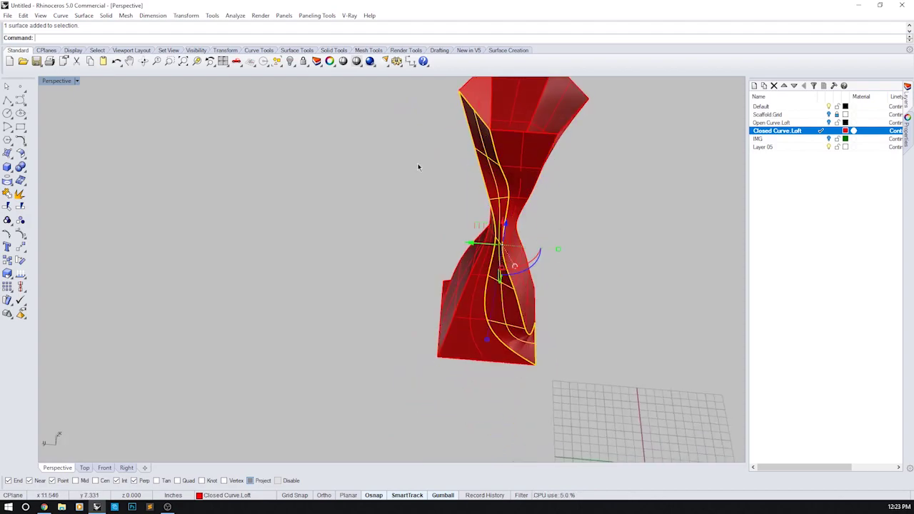
{"action": "right_click_drag", "start_coordinate": [421, 165], "coordinate": [464, 232]}
{"action": "left_click", "coordinate": [457, 289]}
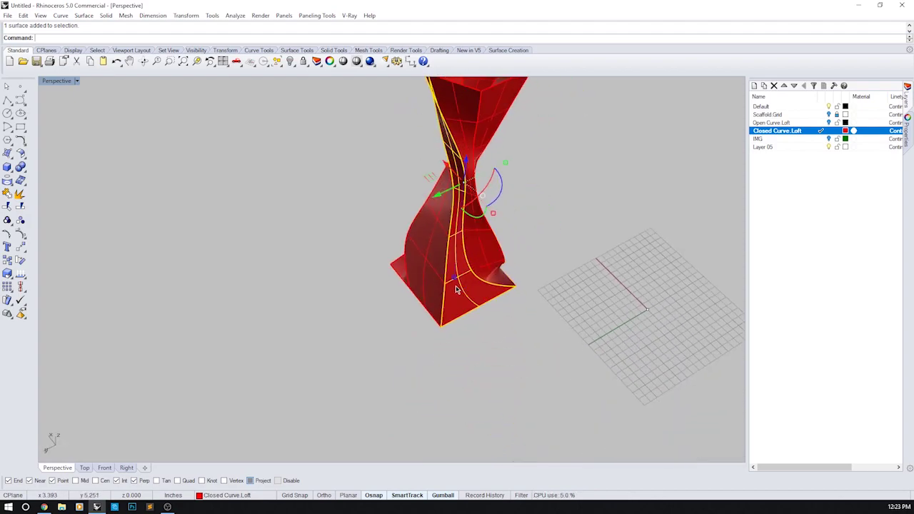
{"action": "left_click", "coordinate": [560, 242]}
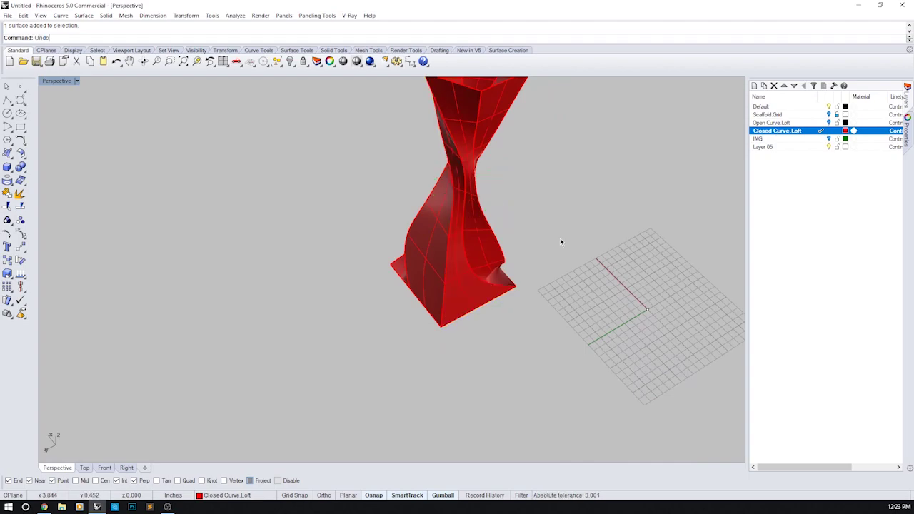
{"action": "right_click_drag", "start_coordinate": [560, 241], "coordinate": [496, 264]}
Cap the open top and base of the lofted polysurface and deselect it.
{"action": "left_click", "coordinate": [512, 244]}
{"action": "right_click_drag", "start_coordinate": [573, 307], "coordinate": [500, 279]}
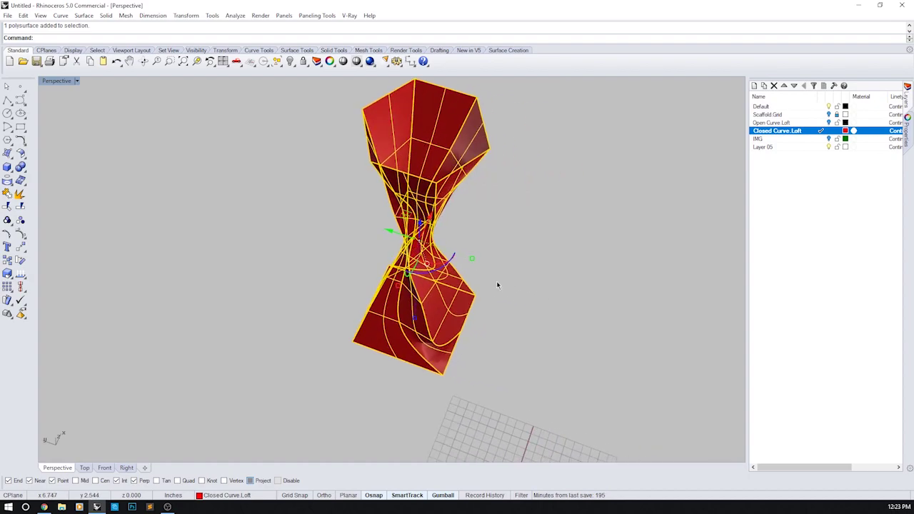
{"action": "mouse_move", "coordinate": [504, 316]}
{"action": "right_mouse_down"}
{"action": "mouse_move", "coordinate": [515, 337]}
{"action": "mouse_move", "coordinate": [508, 330]}
{"action": "right_mouse_up"}
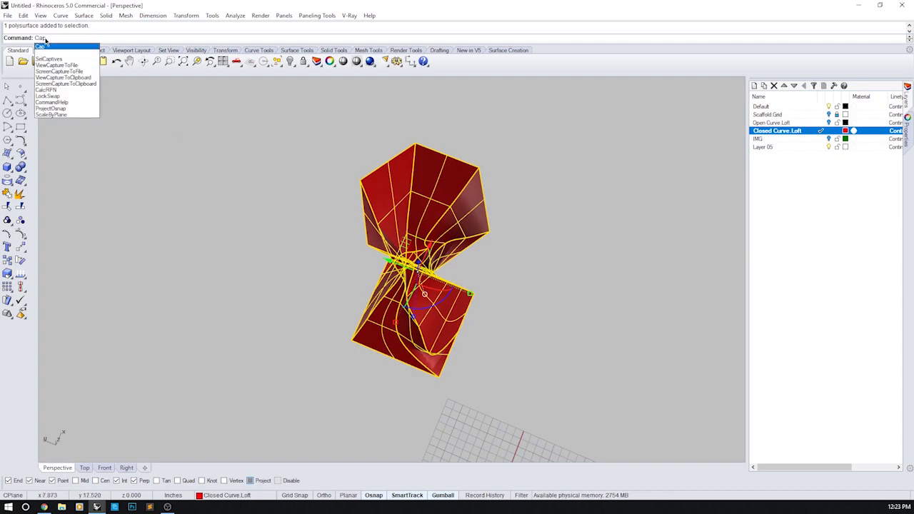
{"action": "key", "text": "Return"}
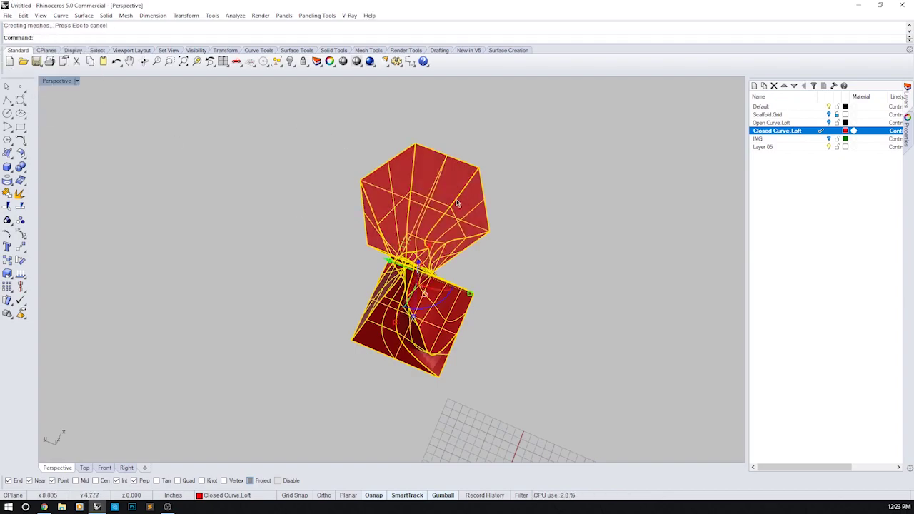
{"action": "right_click_drag", "start_coordinate": [469, 222], "coordinate": [543, 205]}
{"action": "left_click", "coordinate": [543, 205]}
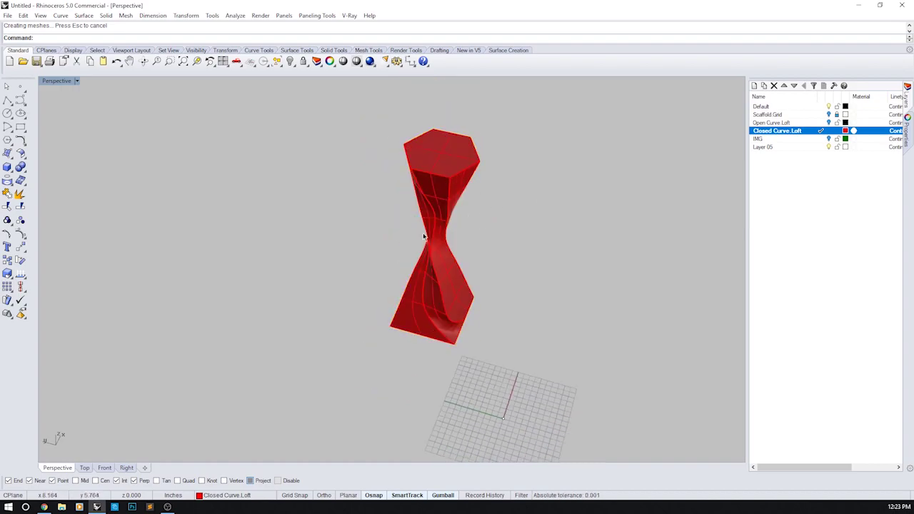
Examine the capped loft from several sides, including its base and its twisted faces.
{"action": "right_click_drag", "start_coordinate": [449, 316], "coordinate": [409, 215]}
{"action": "left_click", "coordinate": [412, 300]}
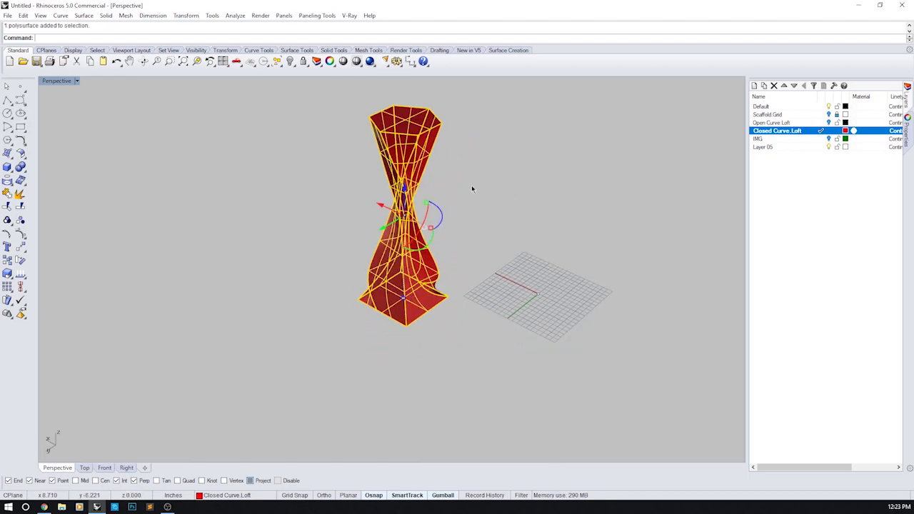
{"action": "right_click_drag", "start_coordinate": [449, 153], "coordinate": [453, 357]}
{"action": "scroll", "coordinate": [401, 193], "scroll_direction": "up", "scroll_amount": 3}
{"action": "left_click", "coordinate": [485, 262]}
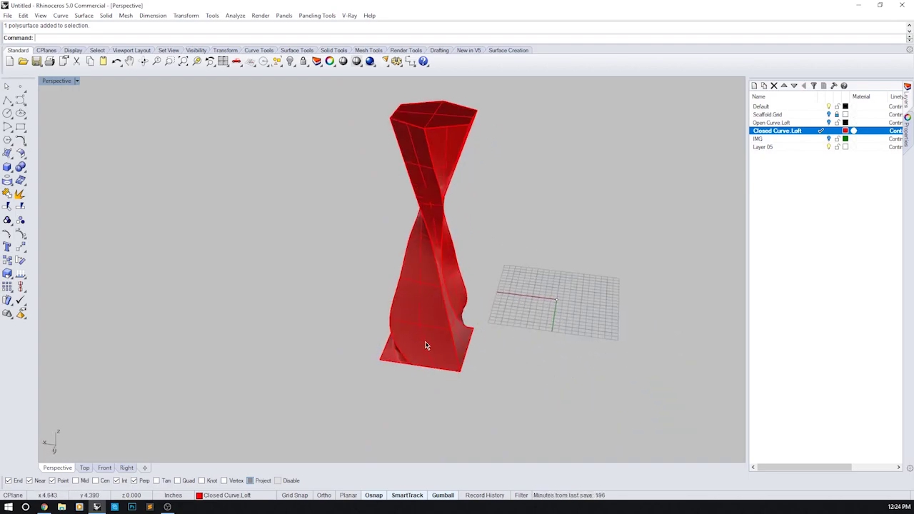
{"action": "right_click_drag", "start_coordinate": [601, 299], "coordinate": [516, 351]}
{"action": "right_click_drag", "start_coordinate": [433, 347], "coordinate": [378, 371]}
Move the capped loft 15 inches along the Y axis away from its source curves and deselect it.
{"action": "left_click", "coordinate": [378, 371]}
{"action": "left_click", "coordinate": [388, 307]}
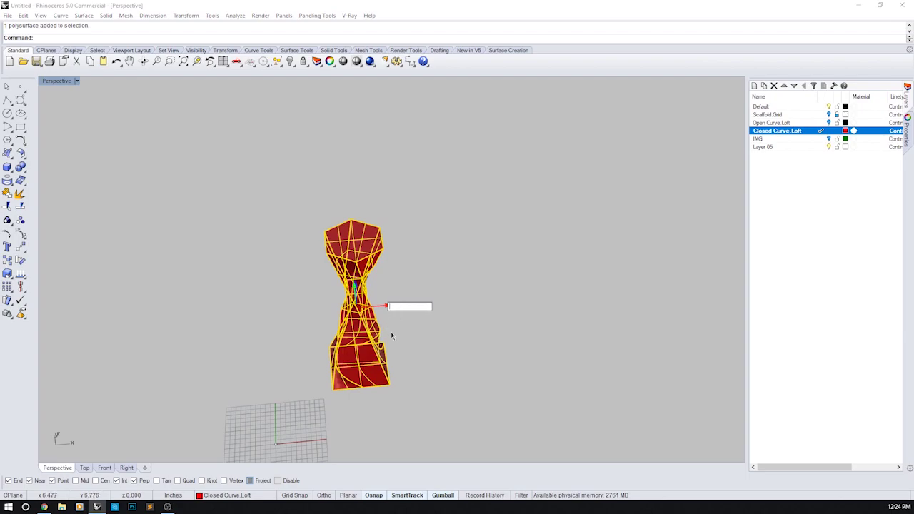
{"action": "right_click_drag", "start_coordinate": [391, 336], "coordinate": [393, 278]}
{"action": "left_click", "coordinate": [390, 292]}
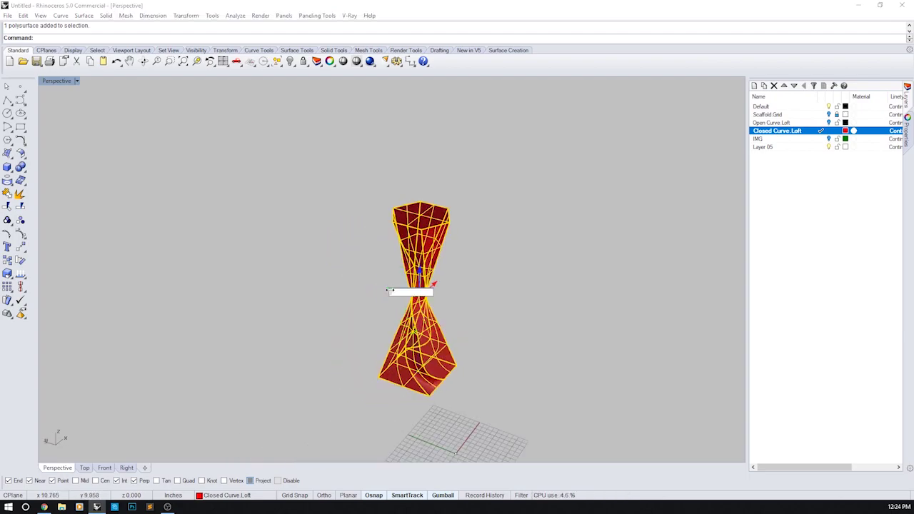
{"action": "type", "text": "15"}
{"action": "key", "text": "Return"}
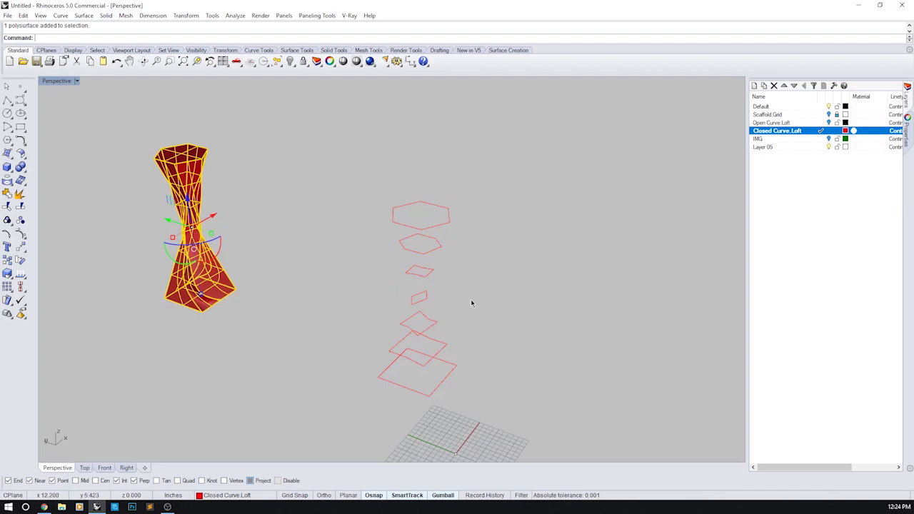
{"action": "left_click", "coordinate": [474, 299]}
Start another Loft through all seven closed curves of the stack.
{"action": "right_click_drag", "start_coordinate": [489, 302], "coordinate": [431, 335]}
{"action": "type", "text": "loft"}
{"action": "key", "text": "Return"}
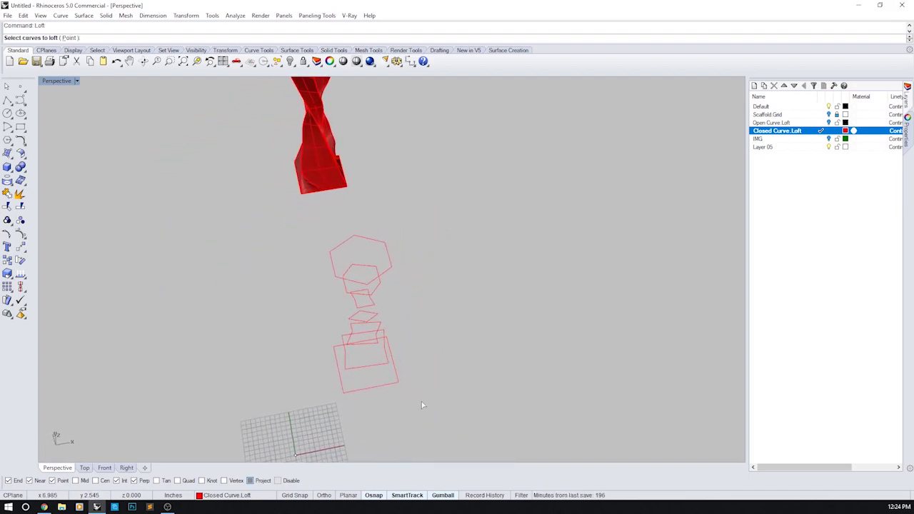
{"action": "left_click_drag", "start_coordinate": [372, 265], "coordinate": [376, 263]}
{"action": "key", "text": "Return"}
Shift the seam points of the three uppermost curves to the neighbouring corners on the base seam's side and accept the seams.
{"action": "scroll", "coordinate": [382, 298], "scroll_direction": "up", "scroll_amount": 6}
{"action": "left_click_drag", "start_coordinate": [346, 291], "coordinate": [344, 314]}
{"action": "right_click_drag", "start_coordinate": [292, 293], "coordinate": [336, 273]}
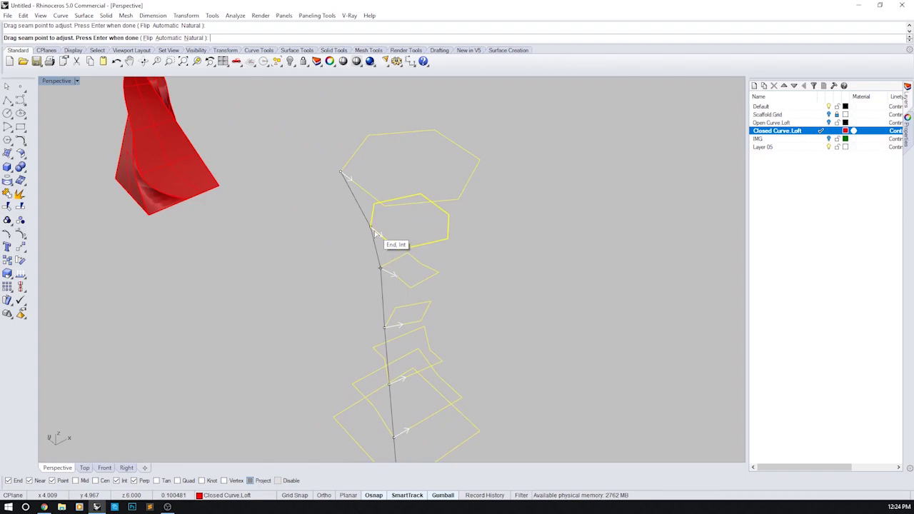
{"action": "right_click_drag", "start_coordinate": [412, 271], "coordinate": [479, 303]}
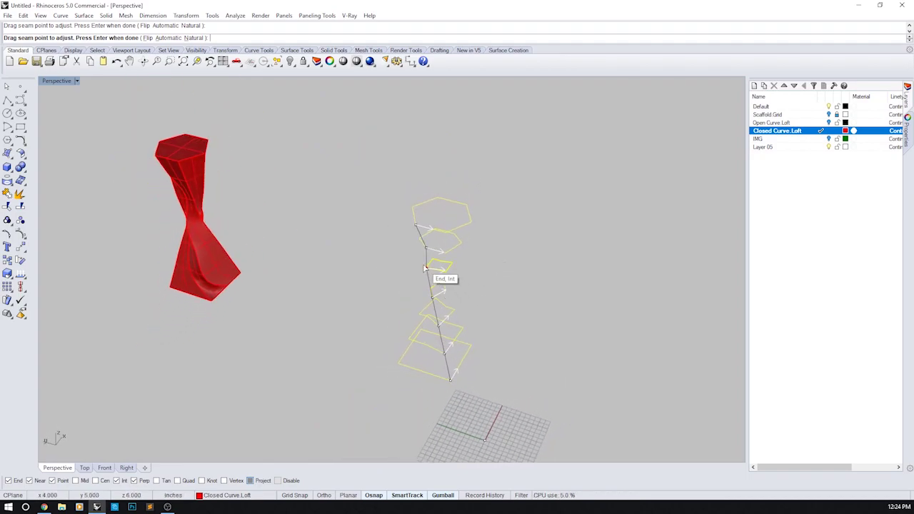
{"action": "mouse_move", "coordinate": [448, 271]}
{"action": "left_mouse_down"}
{"action": "mouse_move", "coordinate": [444, 247]}
{"action": "mouse_move", "coordinate": [428, 247]}
{"action": "mouse_move", "coordinate": [442, 258]}
{"action": "left_mouse_up"}
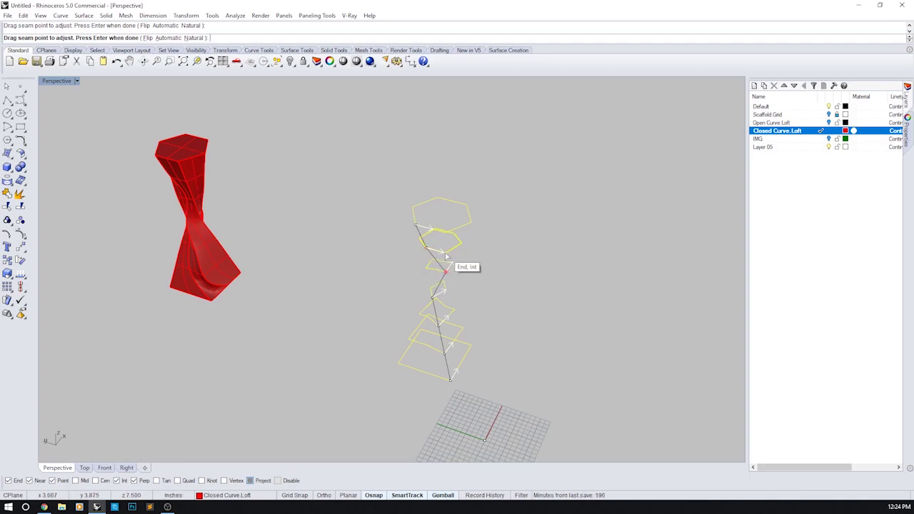
{"action": "left_click_drag", "start_coordinate": [427, 250], "coordinate": [459, 262]}
{"action": "left_click_drag", "start_coordinate": [415, 227], "coordinate": [446, 235]}
{"action": "right_click_drag", "start_coordinate": [481, 287], "coordinate": [549, 364]}
{"action": "key", "text": "Return"}
Examine the normal-style loft preview with the realigned seams from several sides.
{"action": "right_click_drag", "start_coordinate": [524, 398], "coordinate": [469, 326]}
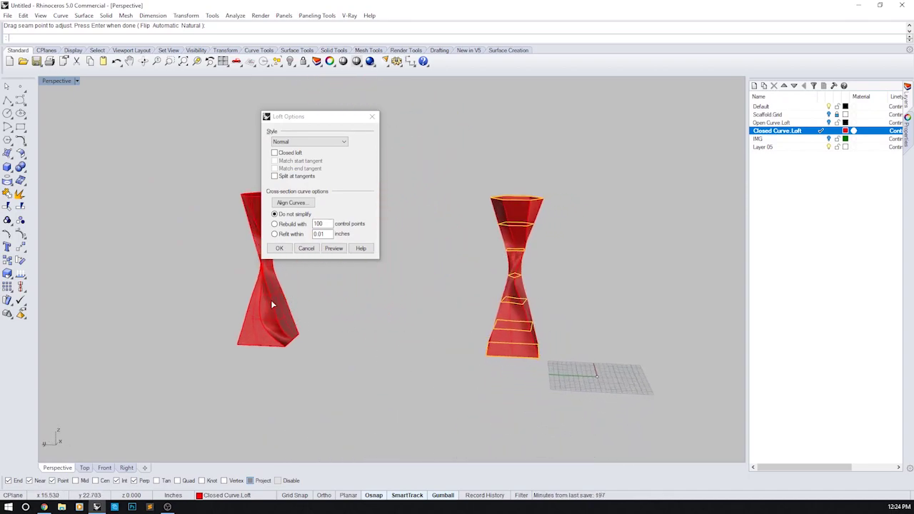
{"action": "right_click_drag", "start_coordinate": [526, 314], "coordinate": [407, 354]}
{"action": "right_click_drag", "start_coordinate": [507, 387], "coordinate": [481, 361]}
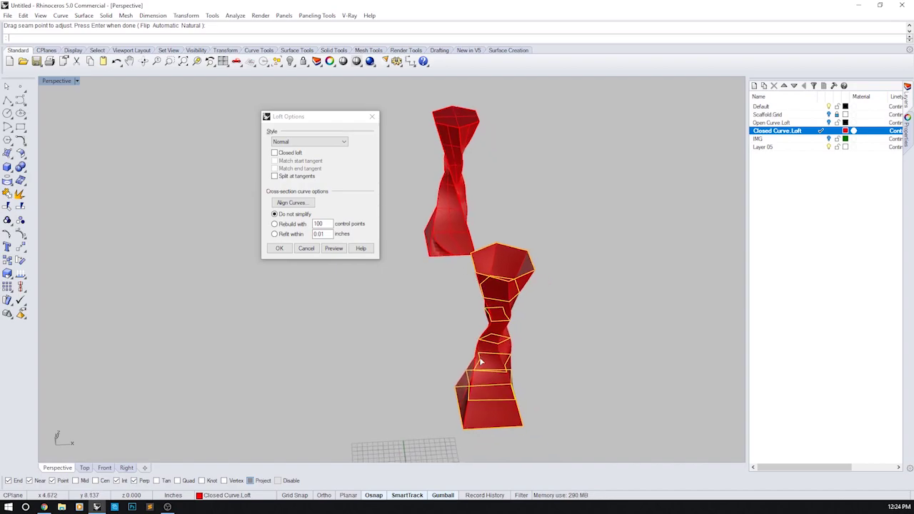
{"action": "right_click_drag", "start_coordinate": [484, 402], "coordinate": [458, 423]}
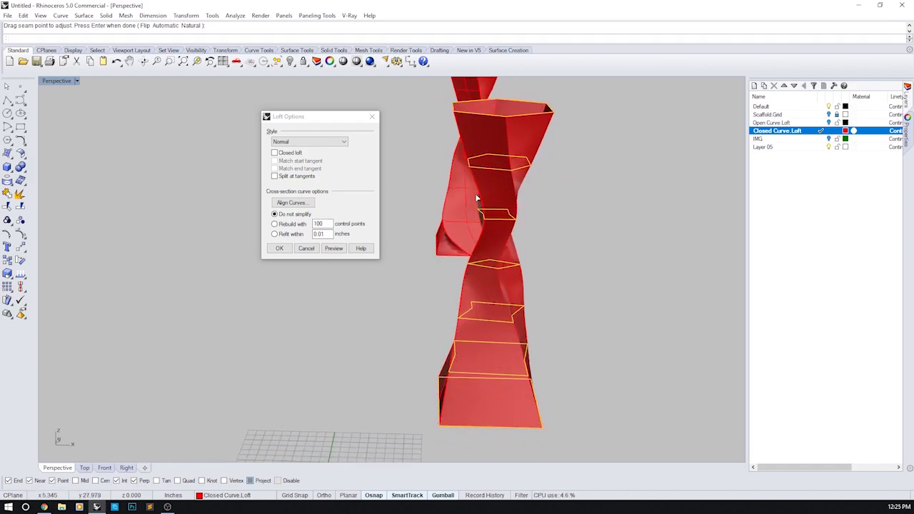
{"action": "right_click_drag", "start_coordinate": [478, 165], "coordinate": [519, 236]}
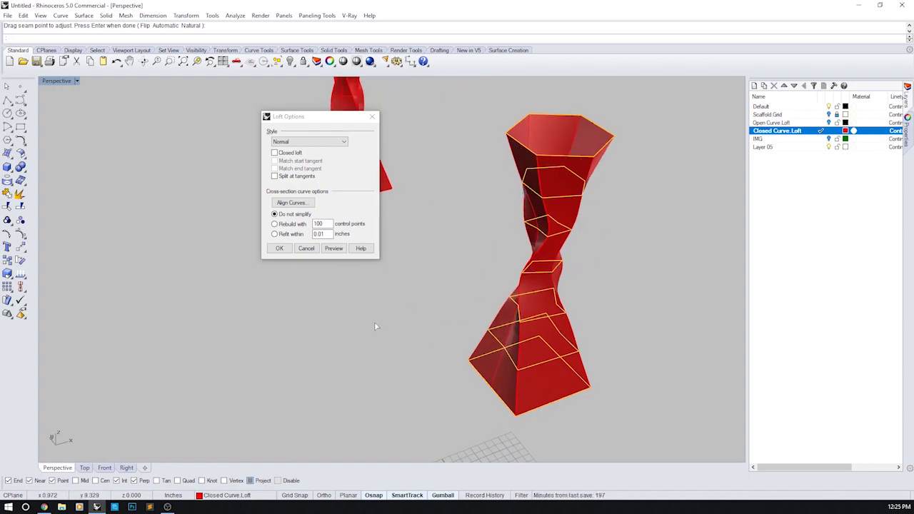
{"action": "right_click_drag", "start_coordinate": [569, 241], "coordinate": [523, 293]}
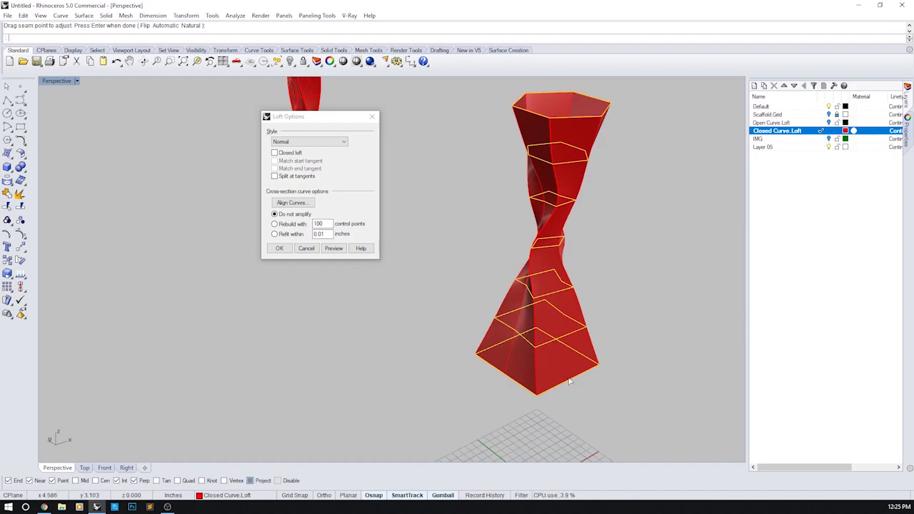
{"action": "right_click_drag", "start_coordinate": [554, 330], "coordinate": [571, 340]}
Set the loft style to Straight sections, rebuild the cross-sections with 100 control points, and preview the result.
{"action": "left_click", "coordinate": [299, 142]}
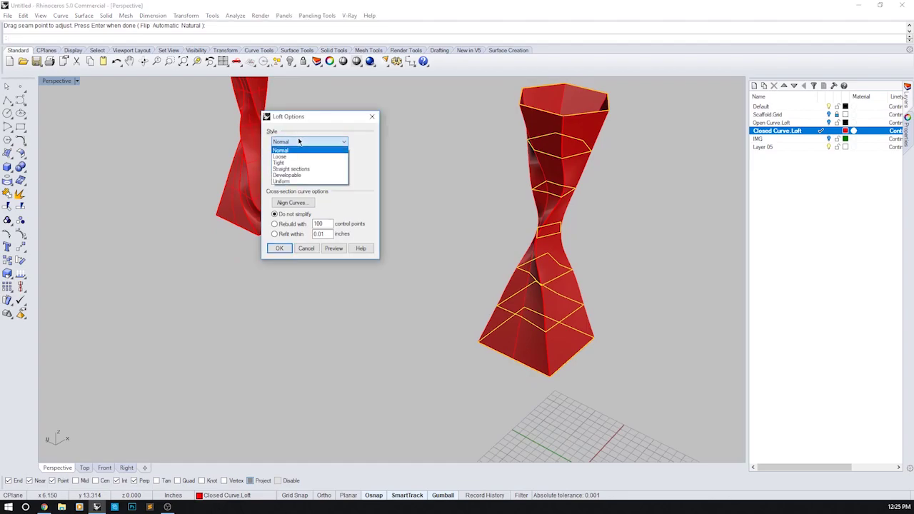
{"action": "left_click", "coordinate": [275, 170]}
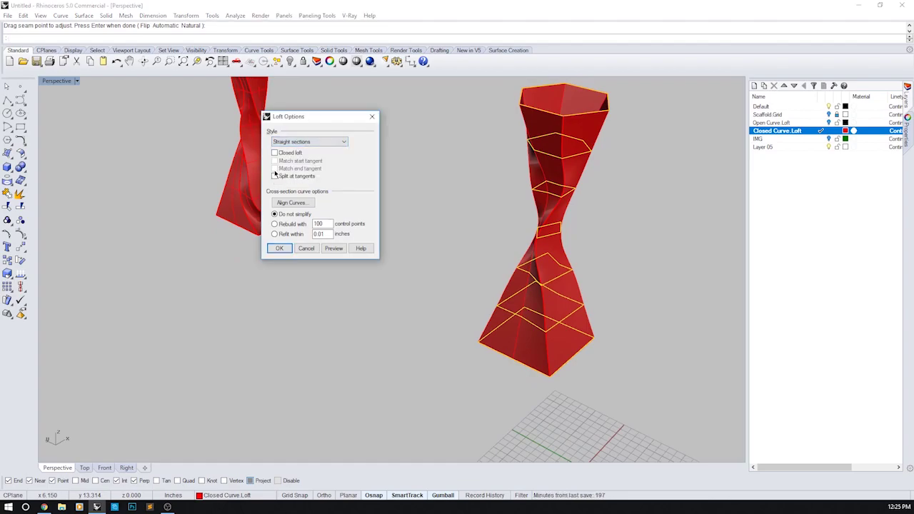
{"action": "left_click", "coordinate": [274, 224]}
{"action": "left_click", "coordinate": [333, 247]}
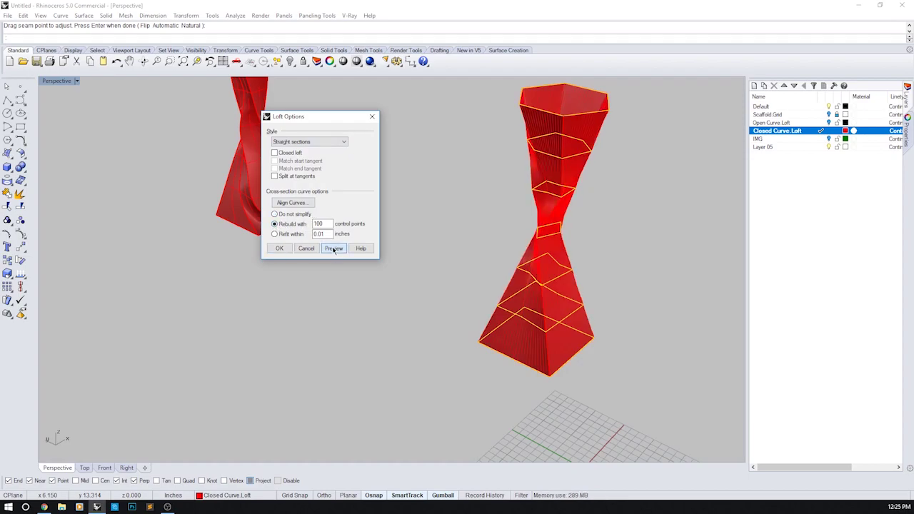
Check the straight-section preview from base to top and accept the loft options to create it.
{"action": "right_click_drag", "start_coordinate": [428, 271], "coordinate": [550, 316]}
{"action": "scroll", "coordinate": [528, 437], "scroll_direction": "up", "scroll_amount": 3}
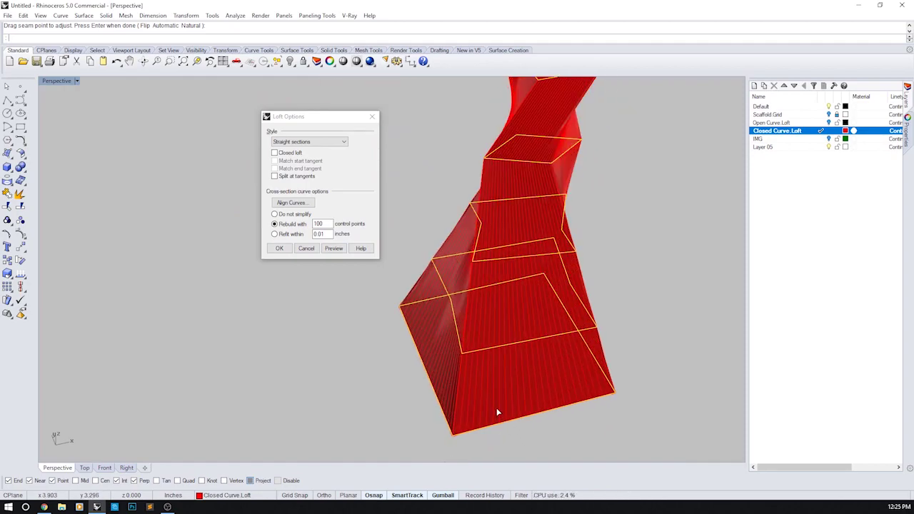
{"action": "scroll", "coordinate": [498, 411], "scroll_direction": "down", "scroll_amount": 3}
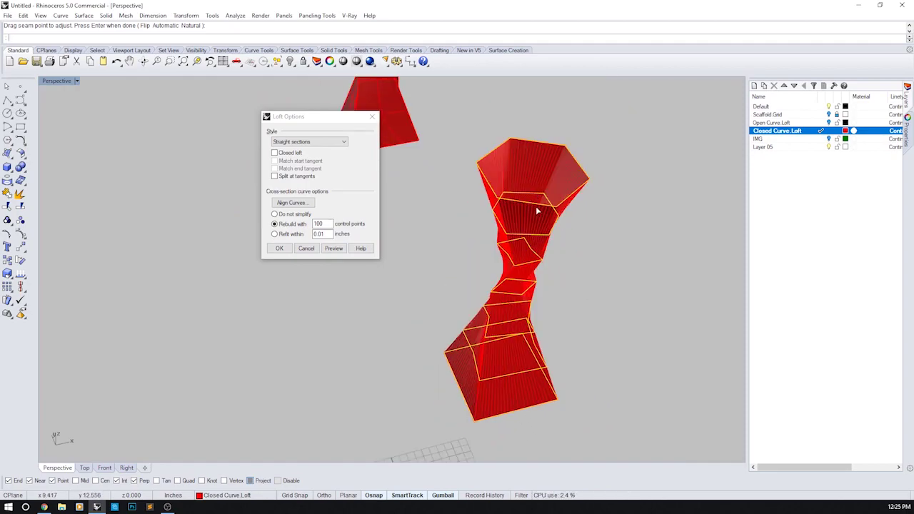
{"action": "left_click", "coordinate": [537, 212]}
{"action": "right_click_drag", "start_coordinate": [520, 331], "coordinate": [517, 294]}
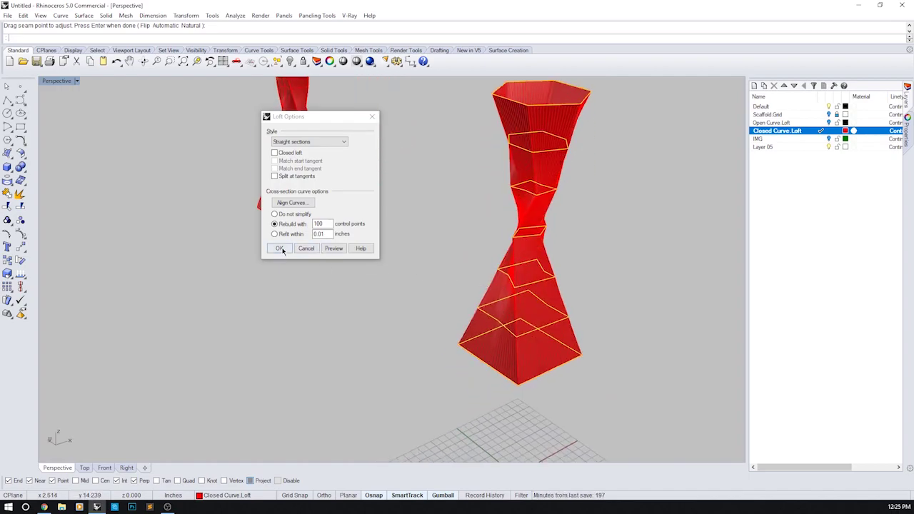
{"action": "left_click", "coordinate": [280, 247]}
Move the straight-section loft along the Y axis past the first loft in two 15-inch moves and deselect it.
{"action": "left_click", "coordinate": [526, 302]}
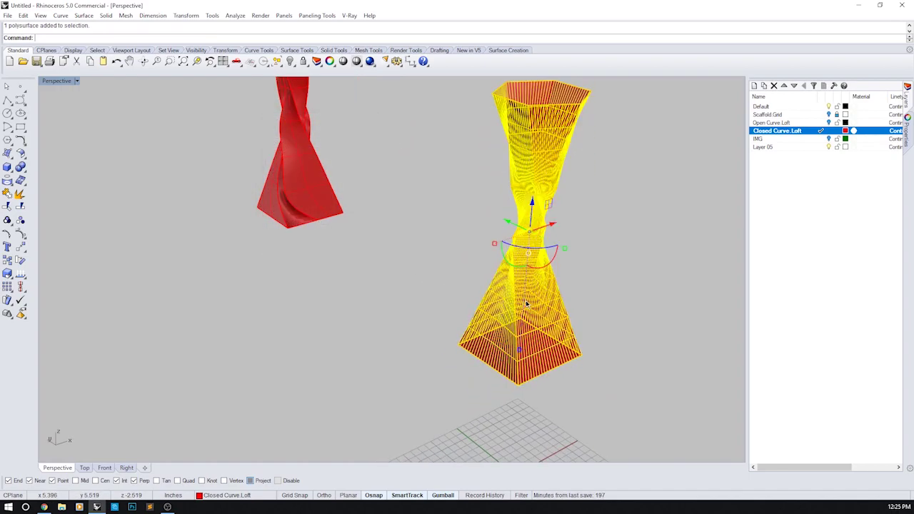
{"action": "left_click", "coordinate": [508, 219]}
{"action": "type", "text": "15"}
{"action": "key", "text": "Return"}
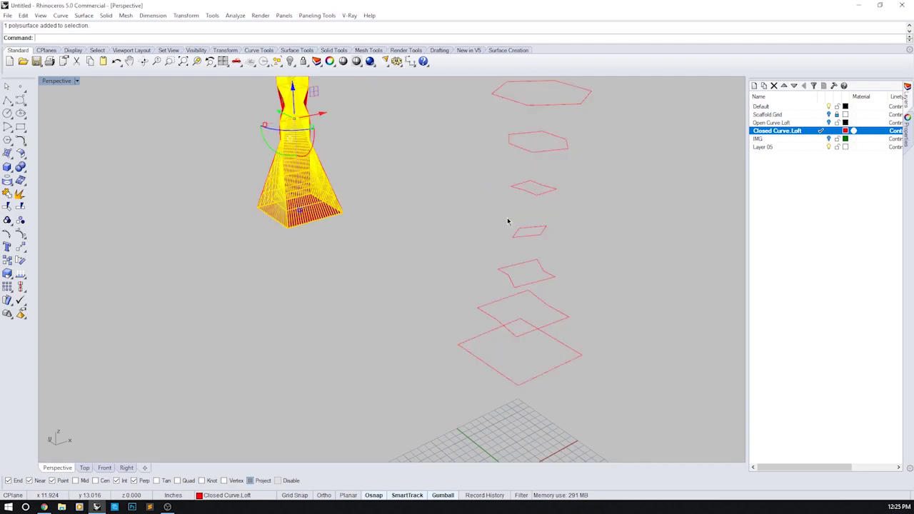
{"action": "left_click", "coordinate": [279, 114]}
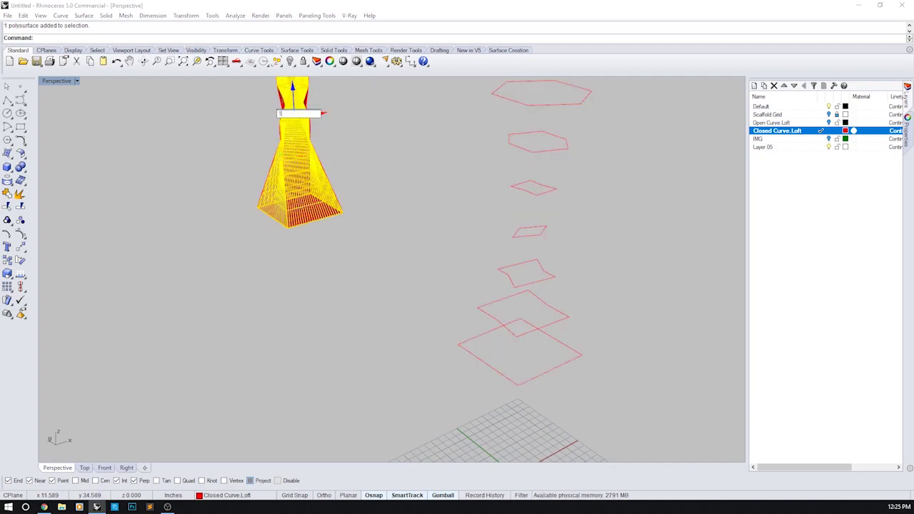
{"action": "type", "text": "15"}
{"action": "key", "text": "Return"}
{"action": "left_click", "coordinate": [355, 150]}
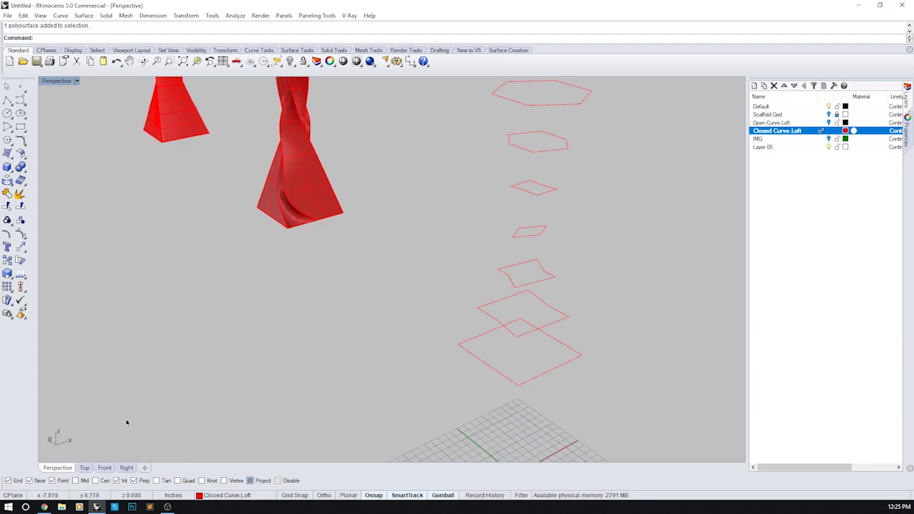
Cap the open ends of the straight-section loft.
{"action": "right_click_drag", "start_coordinate": [124, 422], "coordinate": [400, 290]}
{"action": "left_click", "coordinate": [484, 243]}
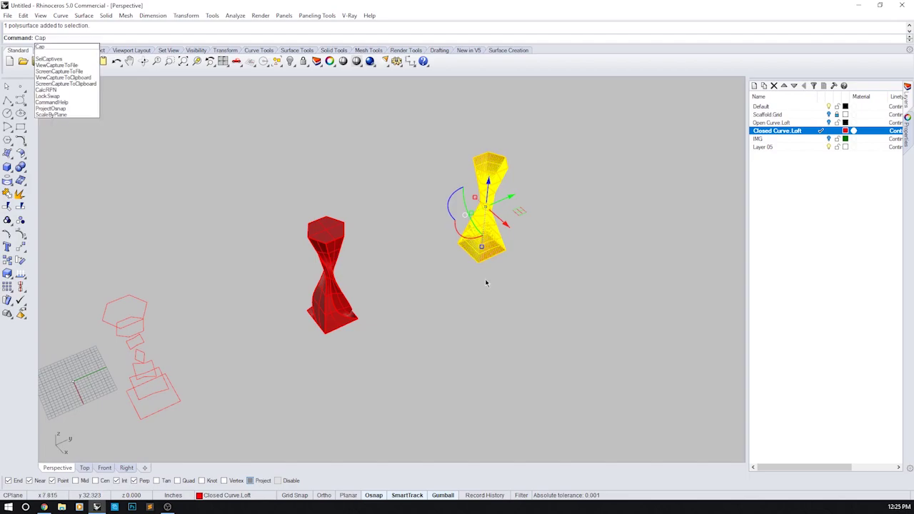
{"action": "key", "text": "Return"}
{"action": "scroll", "coordinate": [476, 179], "scroll_direction": "up", "scroll_amount": 5}
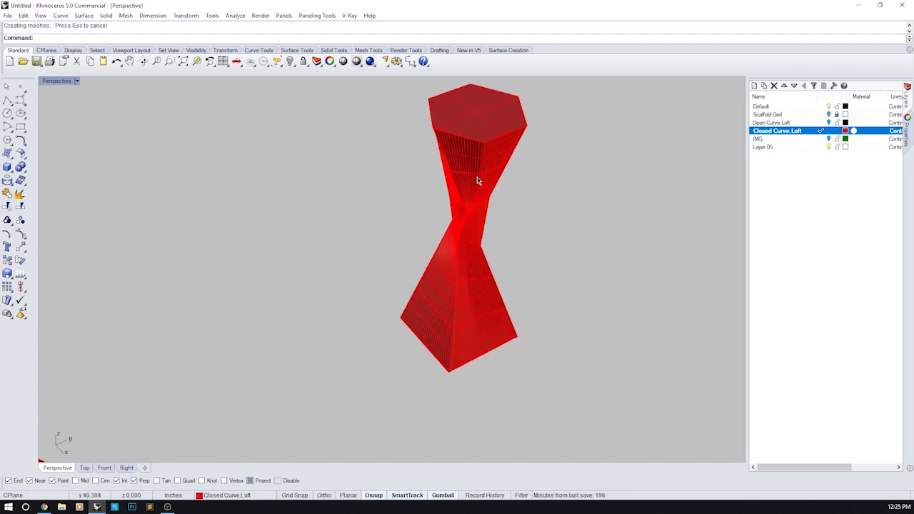
Compare the capped straight-section loft with the earlier normal-style loft.
{"action": "left_click", "coordinate": [478, 173]}
{"action": "scroll", "coordinate": [477, 184], "scroll_direction": "down", "scroll_amount": 6}
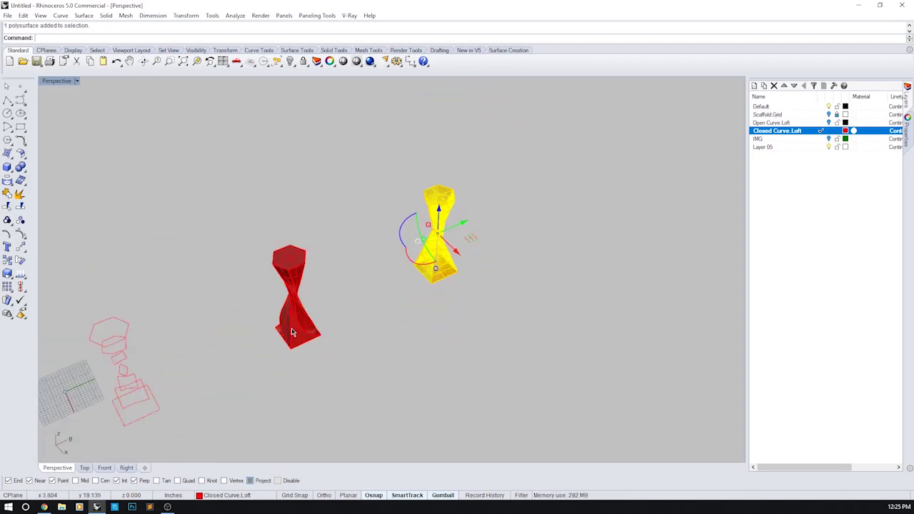
{"action": "left_click", "coordinate": [295, 329]}
{"action": "scroll", "coordinate": [295, 329], "scroll_direction": "up", "scroll_amount": 6}
{"action": "left_click", "coordinate": [579, 195]}
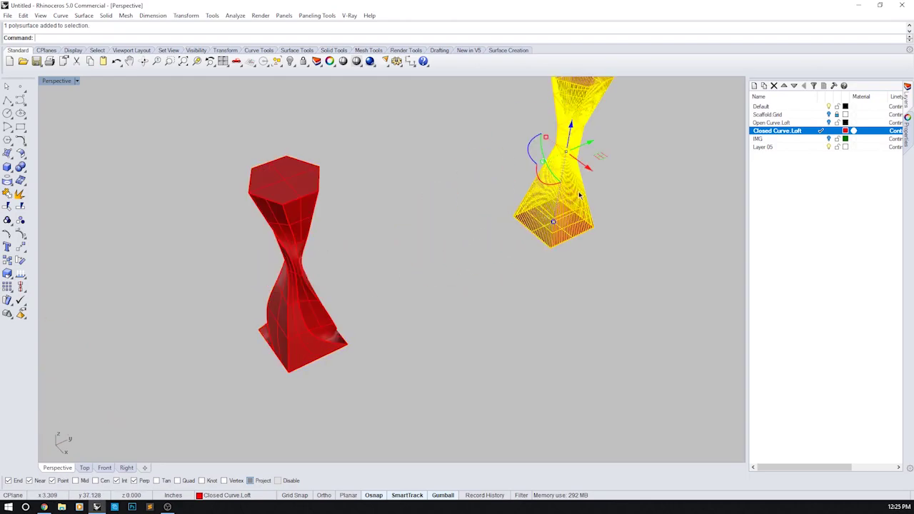
{"action": "right_click_drag", "start_coordinate": [579, 194], "coordinate": [427, 263], "text": "shift"}
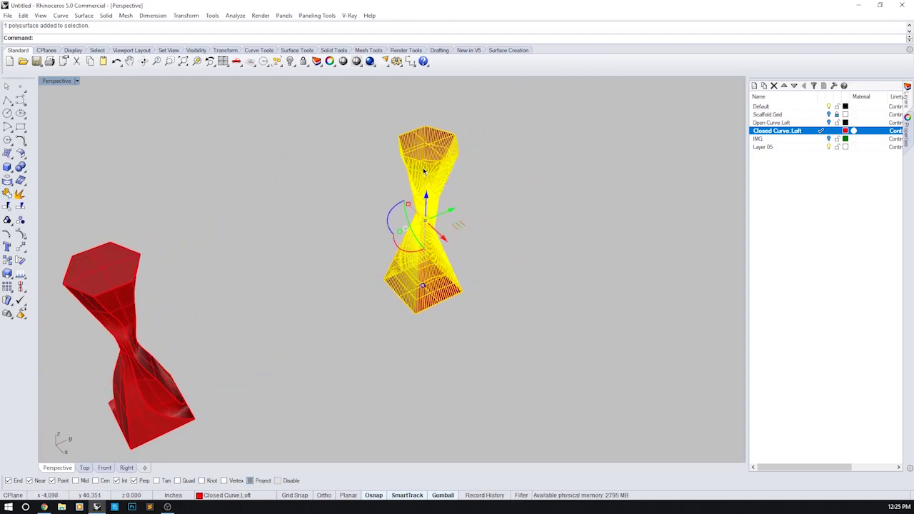
{"action": "scroll", "coordinate": [423, 173], "scroll_direction": "up", "scroll_amount": 4}
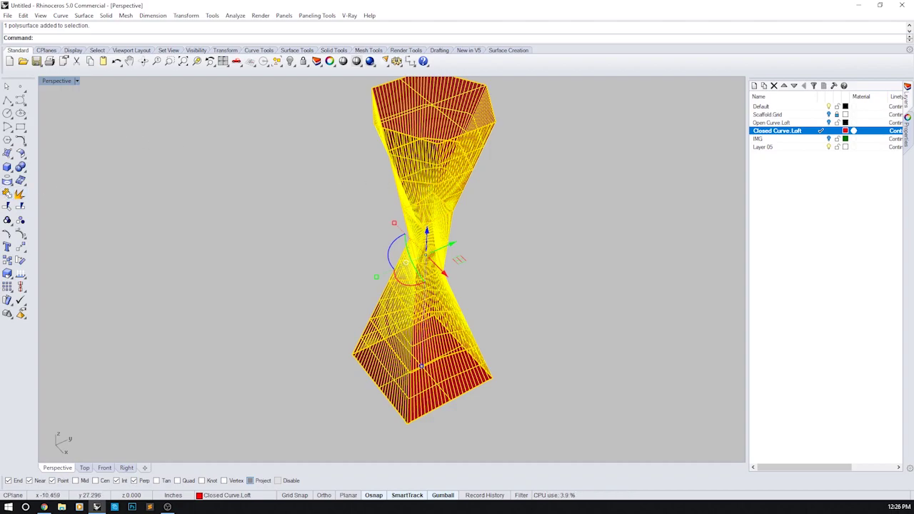
Explode the capped straight-section loft and select its separate sections from the waist down to the base.
{"action": "left_click", "coordinate": [7, 194]}
{"action": "left_click", "coordinate": [418, 192]}
{"action": "right_click_drag", "start_coordinate": [476, 247], "coordinate": [486, 197]}
{"action": "left_click", "coordinate": [439, 229]}
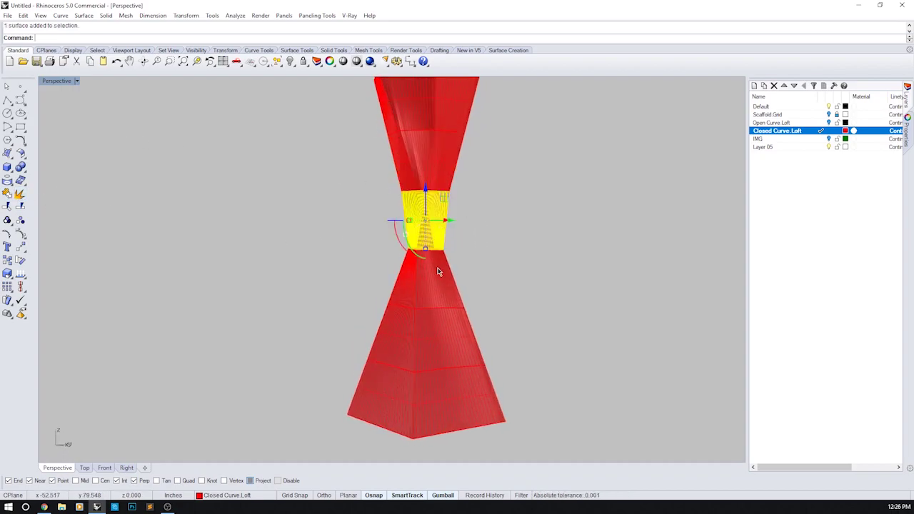
{"action": "left_click", "coordinate": [439, 274]}
{"action": "left_click", "coordinate": [446, 343]}
{"action": "left_click", "coordinate": [453, 397]}
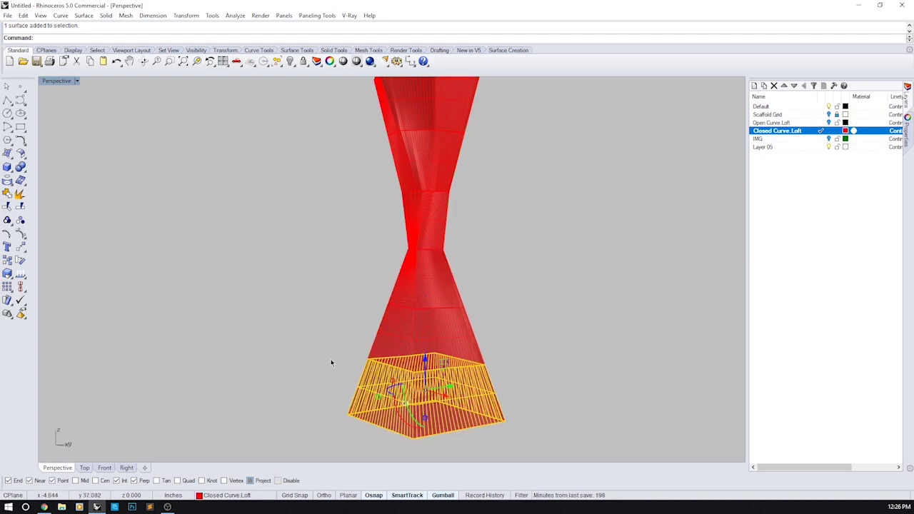
{"action": "right_click_drag", "start_coordinate": [330, 362], "coordinate": [425, 397]}
Move the second section from the base 10 inches along the X axis, out of the stack.
{"action": "left_click", "coordinate": [429, 311]}
{"action": "left_click", "coordinate": [441, 302]}
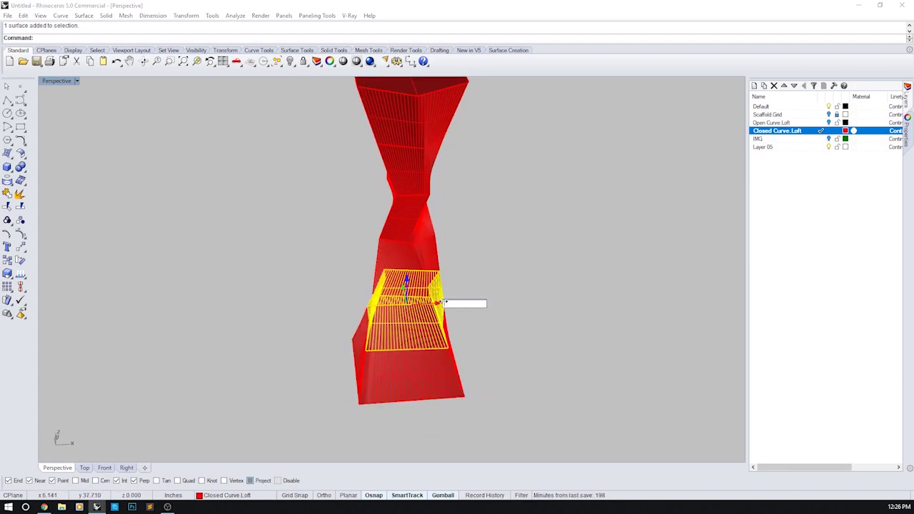
{"action": "type", "text": "10"}
{"action": "key", "text": "Return"}
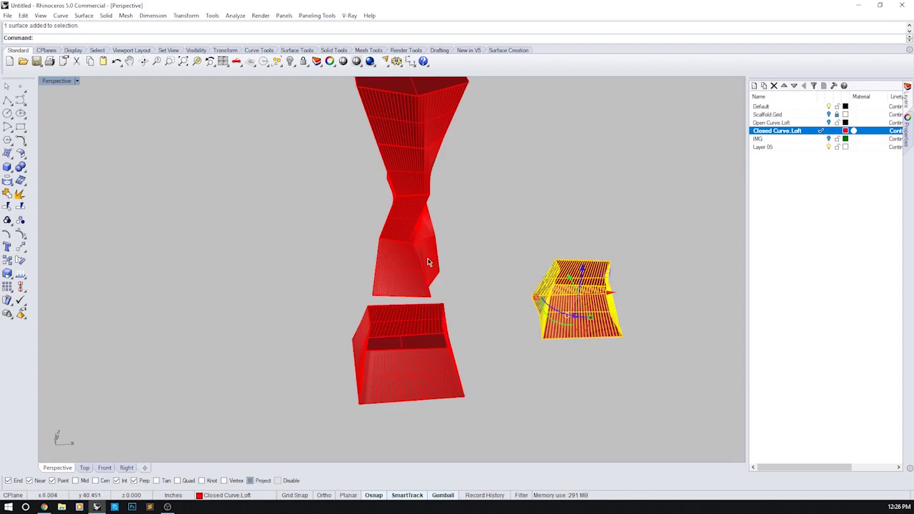
Move the third and fourth sections from the base along the X axis, each farther out than the one below.
{"action": "key", "text": "ctrl+v"}
{"action": "left_click", "coordinate": [438, 260]}
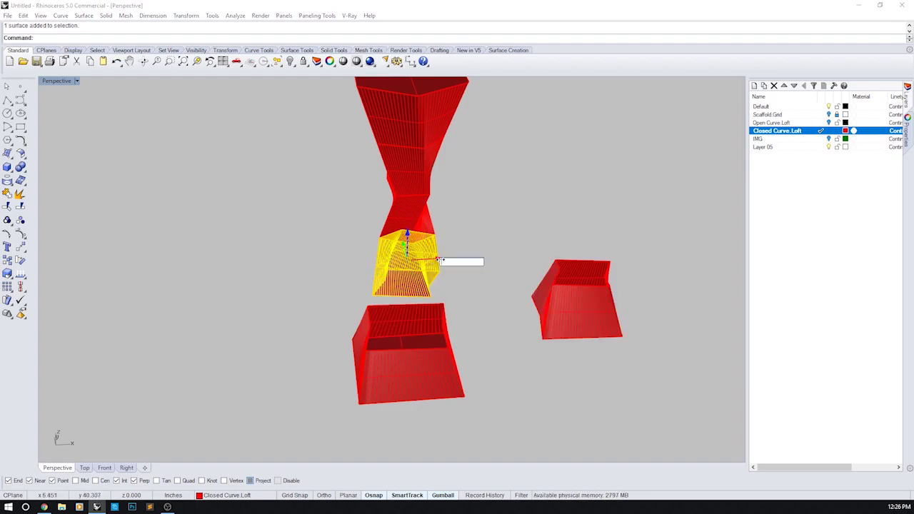
{"action": "type", "text": "20"}
{"action": "key", "text": "Return"}
{"action": "key", "text": "ctrl+v"}
{"action": "left_click", "coordinate": [438, 210]}
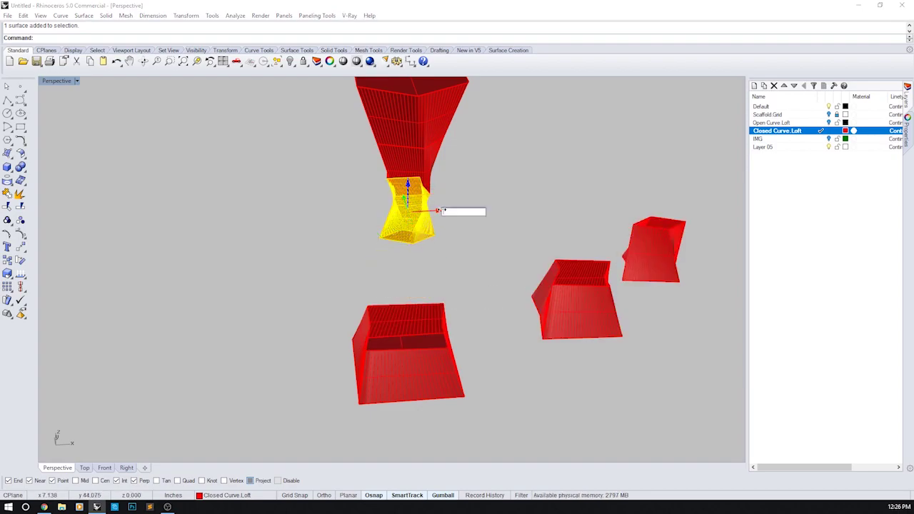
{"action": "type", "text": "8"}
{"action": "key", "text": "Return"}
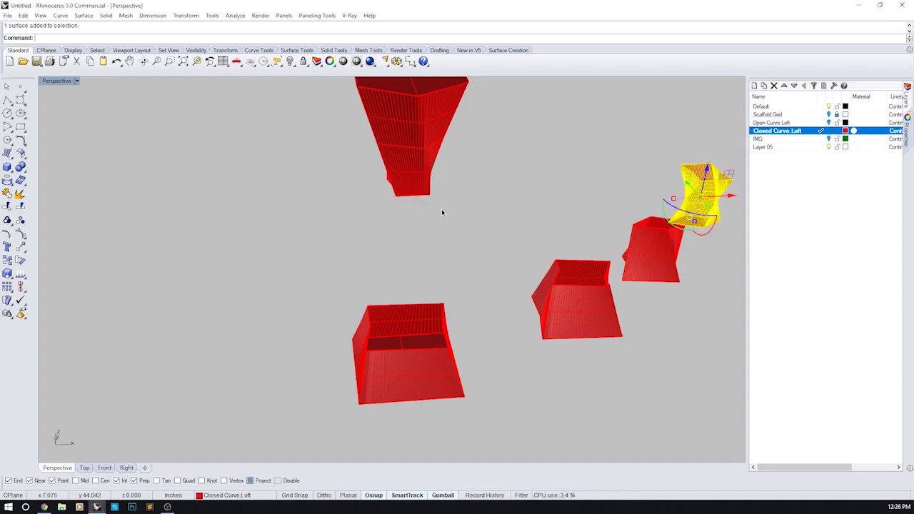
Move the fifth and topmost sections along the X axis to continue the diagonal row of separated pieces.
{"action": "key", "text": "ctrl+v"}
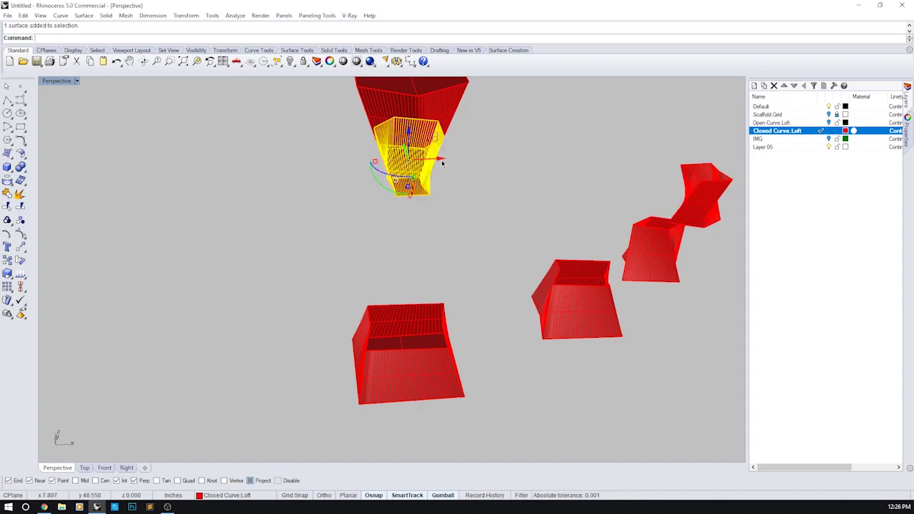
{"action": "left_click", "coordinate": [440, 160]}
{"action": "type", "text": "10"}
{"action": "key", "text": "Return"}
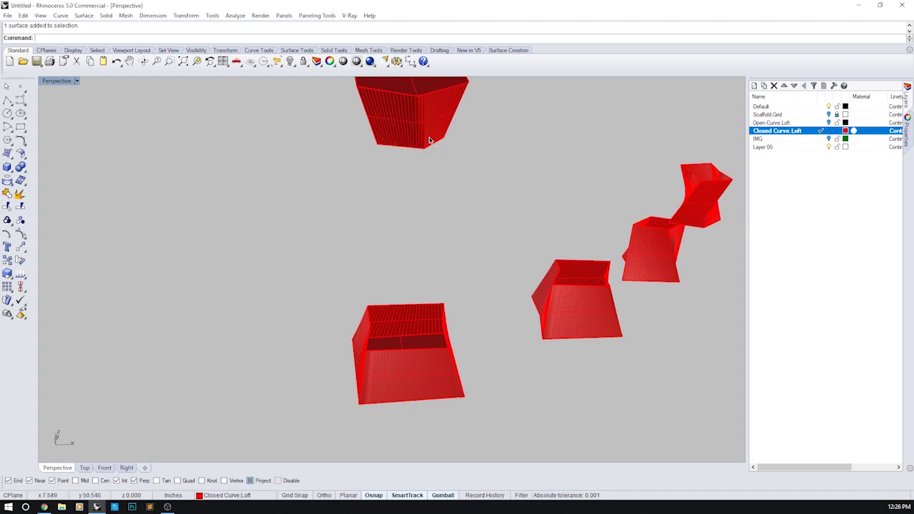
{"action": "left_click", "coordinate": [428, 137]}
{"action": "left_click", "coordinate": [442, 103]}
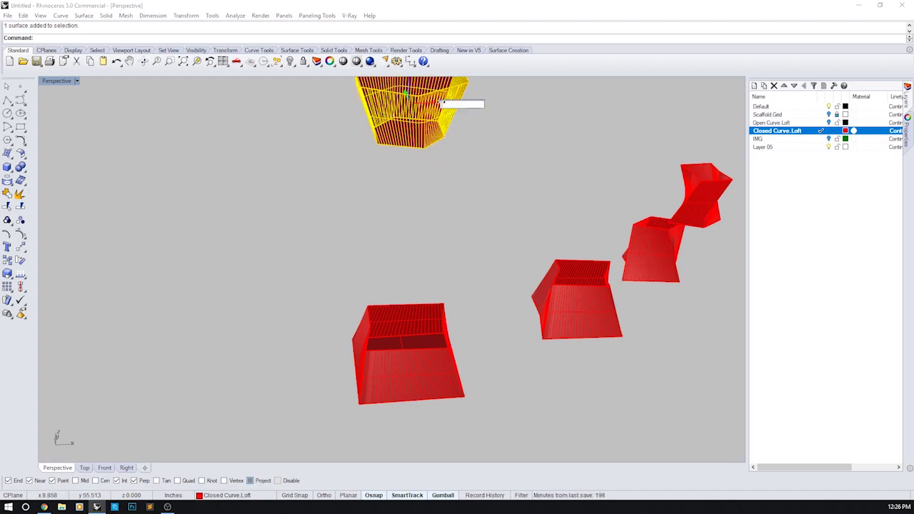
{"action": "type", "text": "10"}
{"action": "key", "text": "Return"}
Examine the row of separated loft sections from above and from the side.
{"action": "scroll", "coordinate": [557, 191], "scroll_direction": "down", "scroll_amount": 5}
{"action": "right_click_drag", "start_coordinate": [557, 191], "coordinate": [446, 242], "text": "shift"}
{"action": "right_click_drag", "start_coordinate": [579, 286], "coordinate": [428, 274]}
{"action": "scroll", "coordinate": [410, 287], "scroll_direction": "up", "scroll_amount": 2}
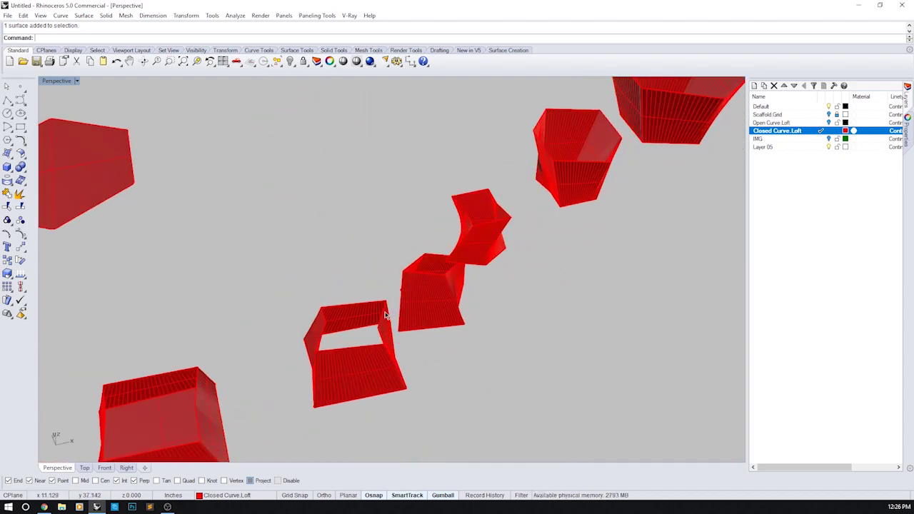
{"action": "scroll", "coordinate": [364, 368], "scroll_direction": "down", "scroll_amount": 7}
{"action": "right_click_drag", "start_coordinate": [393, 365], "coordinate": [418, 351]}
{"action": "scroll", "coordinate": [337, 359], "scroll_direction": "up", "scroll_amount": 6}
{"action": "right_click_drag", "start_coordinate": [321, 364], "coordinate": [370, 299]}
{"action": "scroll", "coordinate": [326, 236], "scroll_direction": "down", "scroll_amount": 5}
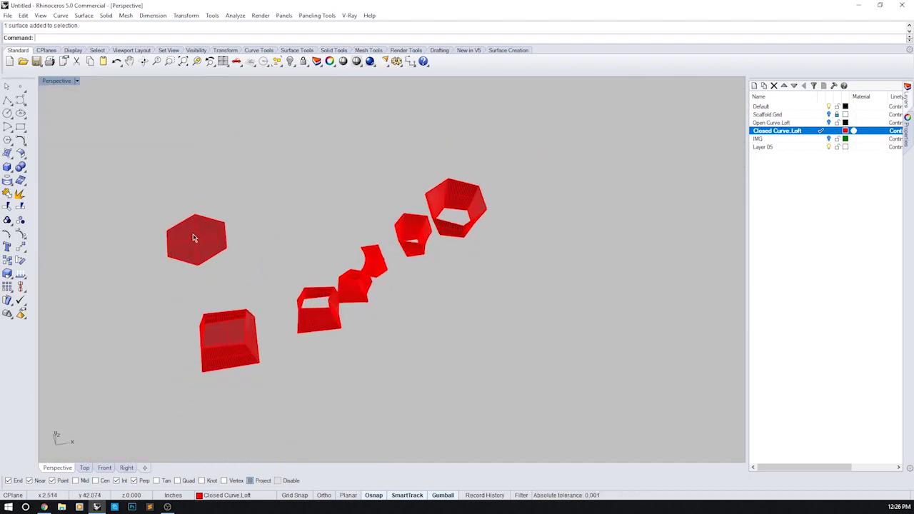
Delete the detached hexagonal cap left above the base section.
{"action": "left_click", "coordinate": [195, 238]}
{"action": "key", "text": "Delete"}
{"action": "right_click_drag", "start_coordinate": [381, 370], "coordinate": [408, 283]}
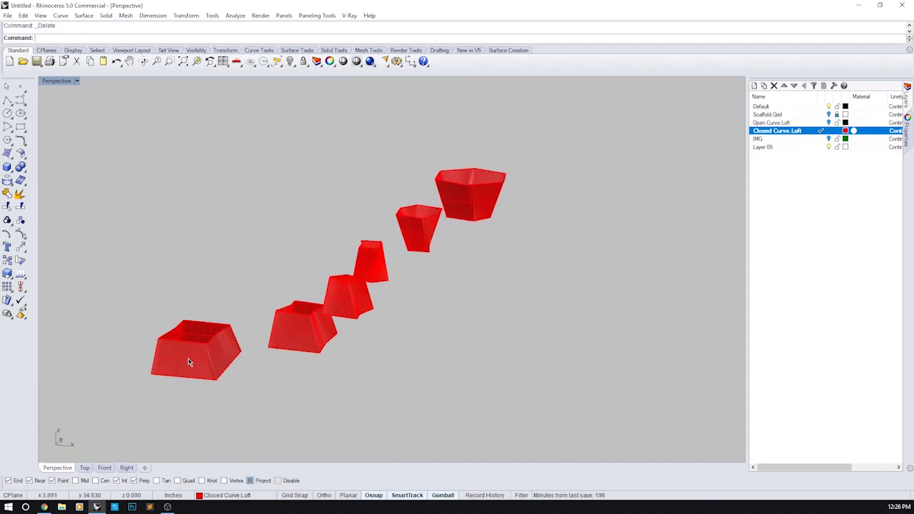
Inspect the separated sections individually by selecting them along the row from the base upward.
{"action": "right_click_drag", "start_coordinate": [190, 362], "coordinate": [240, 316], "text": "shift"}
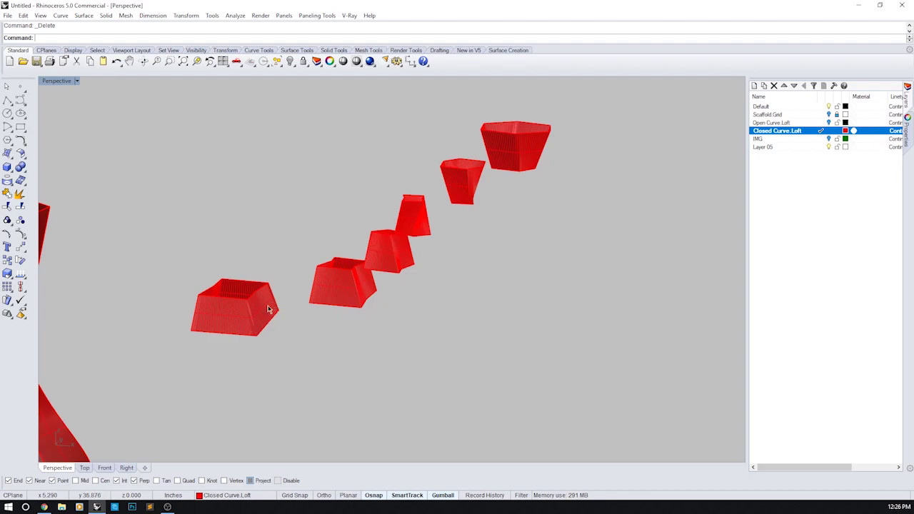
{"action": "right_click_drag", "start_coordinate": [216, 345], "coordinate": [374, 279], "text": "shift"}
{"action": "right_click_drag", "start_coordinate": [492, 297], "coordinate": [364, 362], "text": "shift"}
{"action": "left_click", "coordinate": [248, 318]}
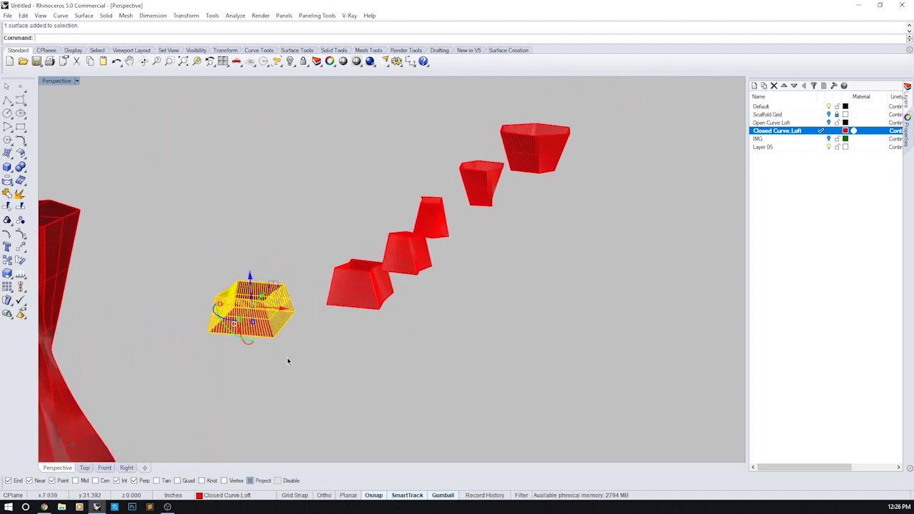
{"action": "left_click", "coordinate": [362, 288]}
{"action": "left_click", "coordinate": [419, 252]}
{"action": "left_click", "coordinate": [476, 194]}
{"action": "left_click", "coordinate": [552, 154]}
{"action": "left_click", "coordinate": [404, 261]}
{"action": "left_click", "coordinate": [357, 289]}
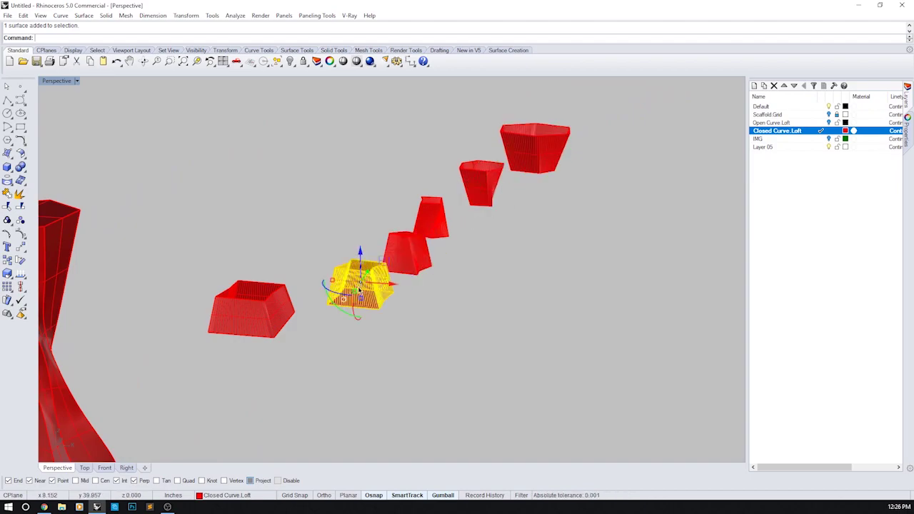
Move the five upper sections together along the X axis toward the base section and deselect them.
{"action": "left_click_drag", "start_coordinate": [573, 143], "coordinate": [365, 317]}
{"action": "left_click_drag", "start_coordinate": [475, 221], "coordinate": [396, 220]}
{"action": "left_click", "coordinate": [420, 347]}
{"action": "scroll", "coordinate": [406, 335], "scroll_direction": "down", "scroll_amount": 2}
{"action": "right_click_drag", "start_coordinate": [373, 361], "coordinate": [361, 317], "text": "shift"}
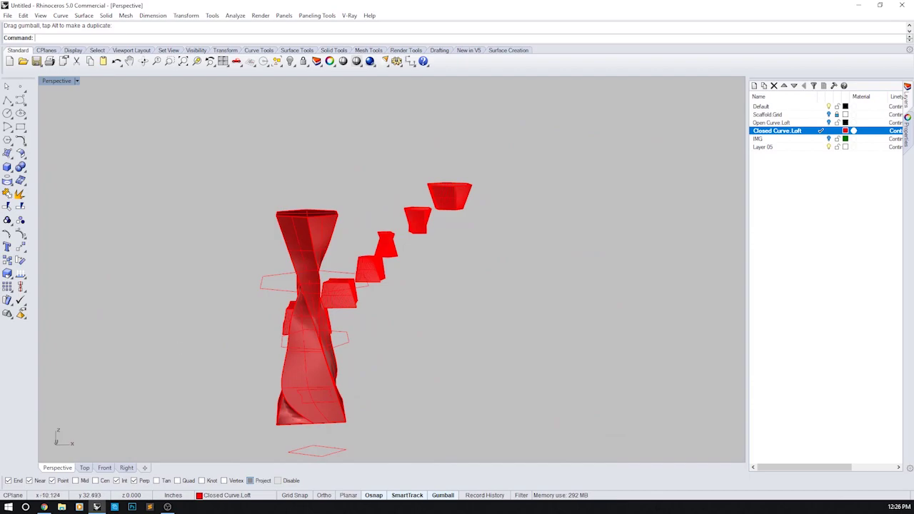